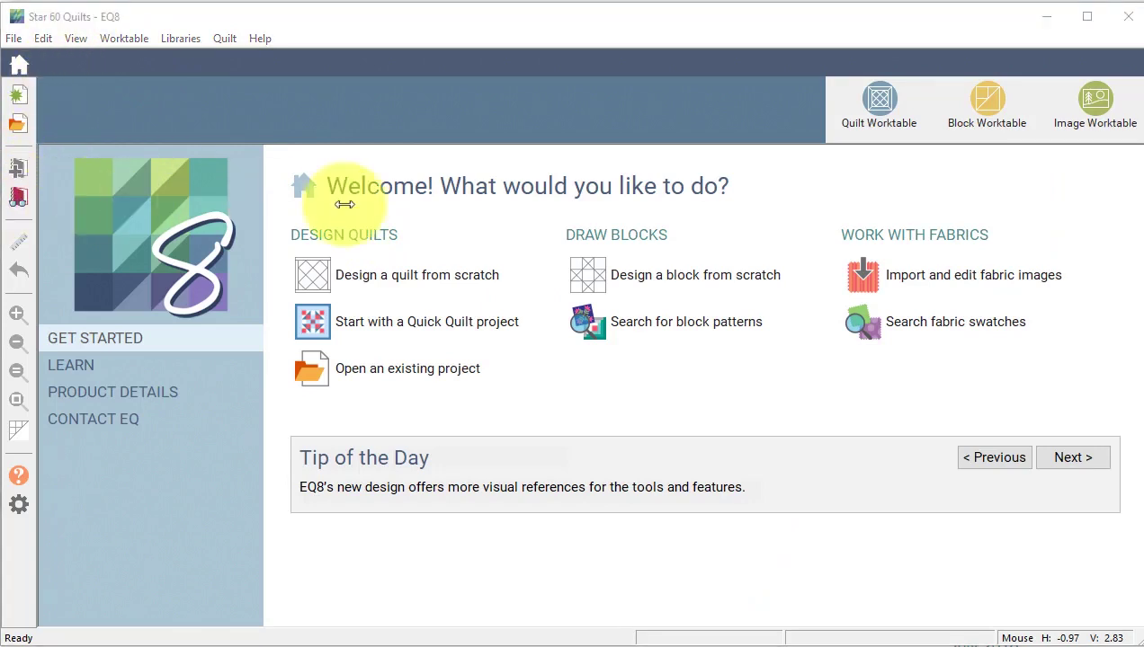
Open the red-outlined hexagon block made of six triangles from the project sketchbook for editing
key(F8)
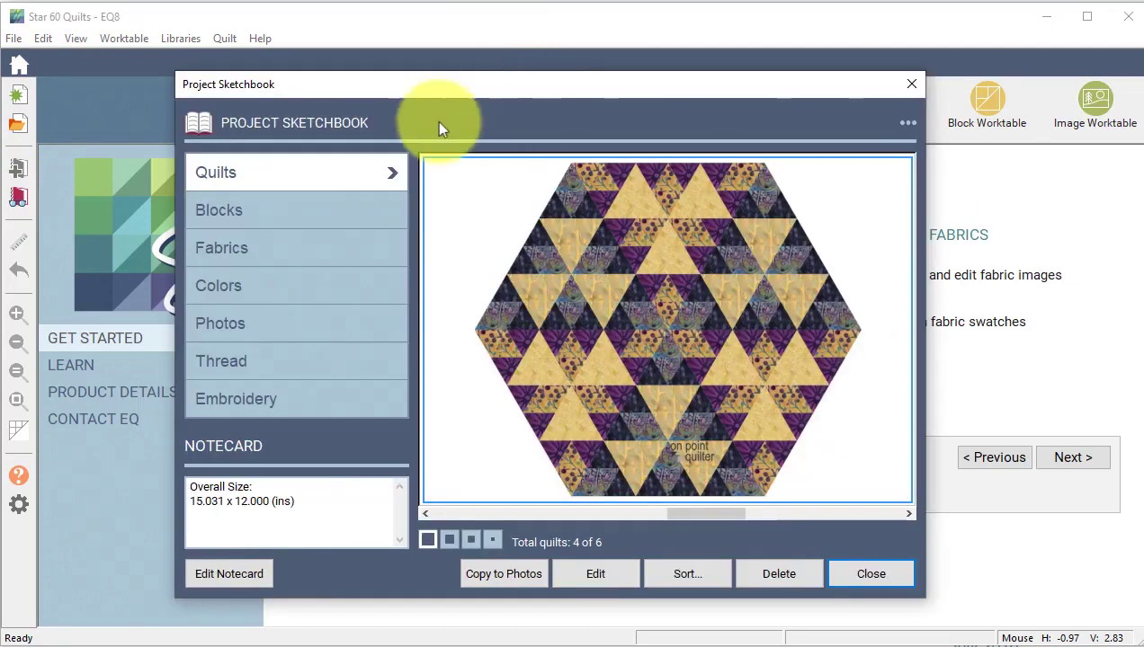
click(226, 210)
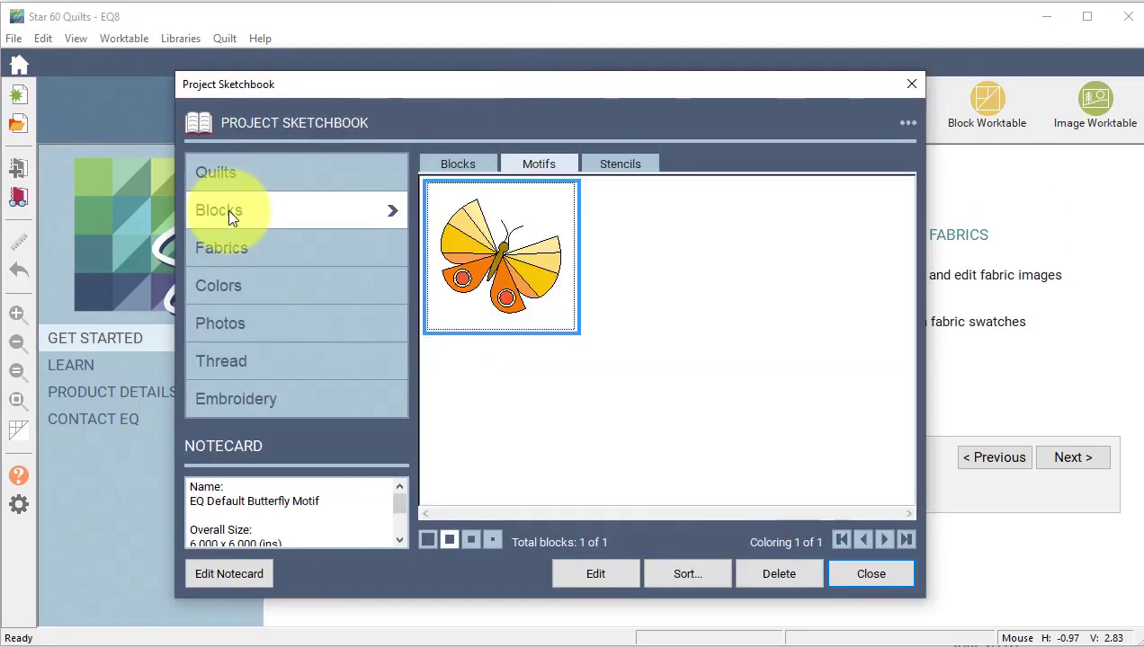
click(463, 163)
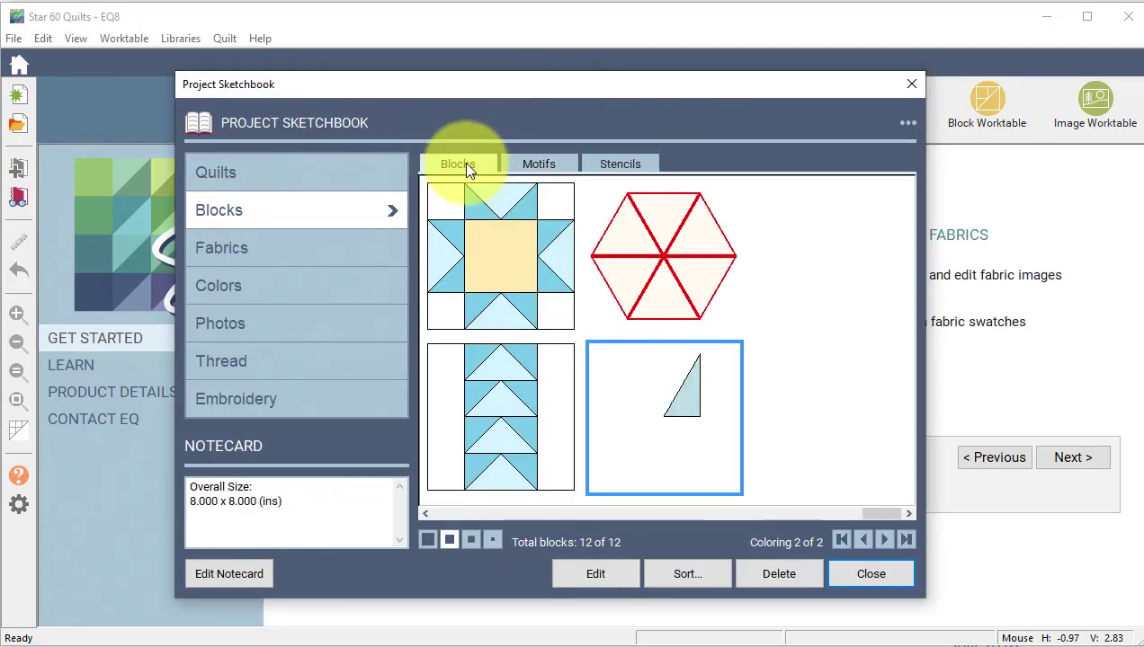
click(663, 264)
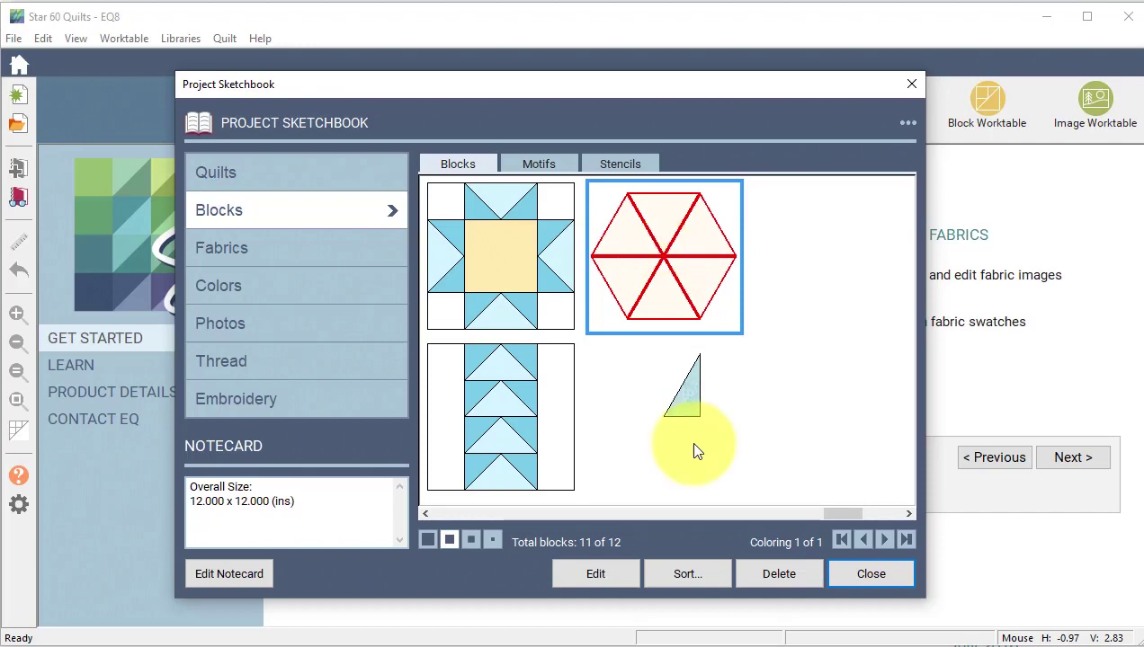
click(597, 571)
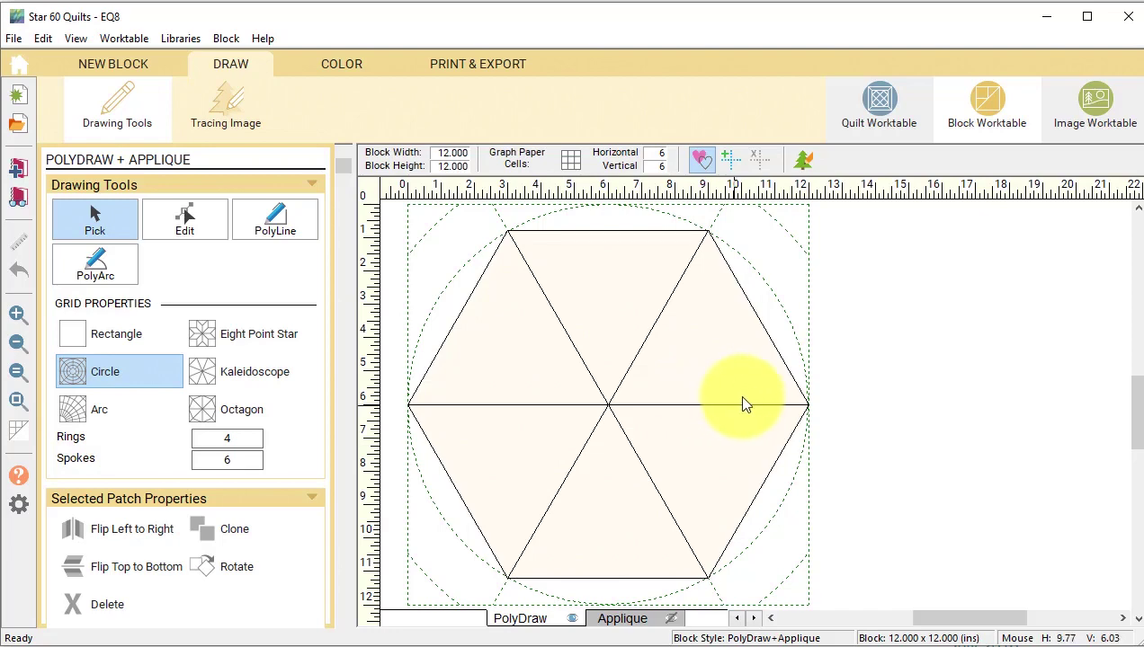
key(l)
Start a new quilt on the quilt worktable using the One Patch style and show its layout settings
click(881, 110)
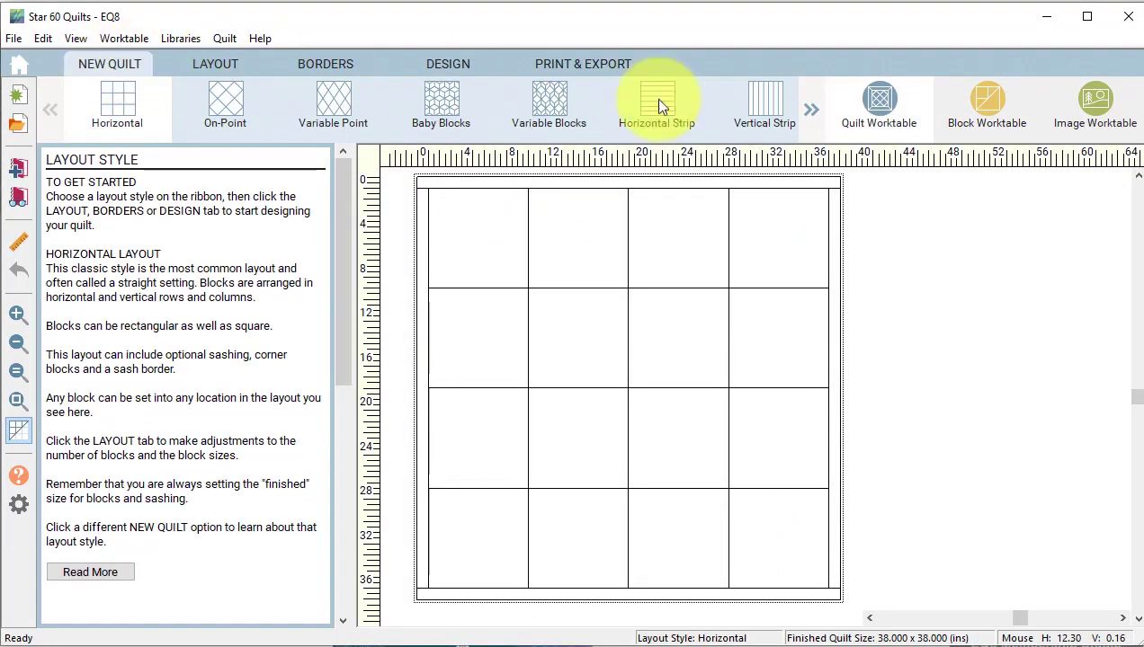
click(811, 110)
click(811, 109)
click(811, 110)
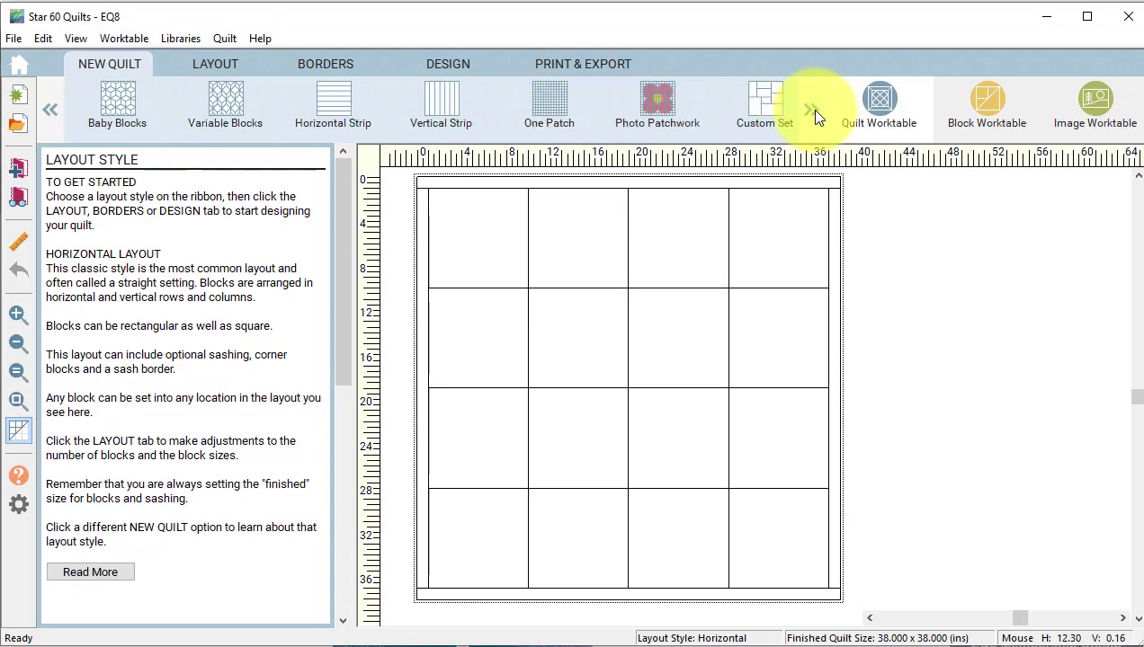
click(547, 98)
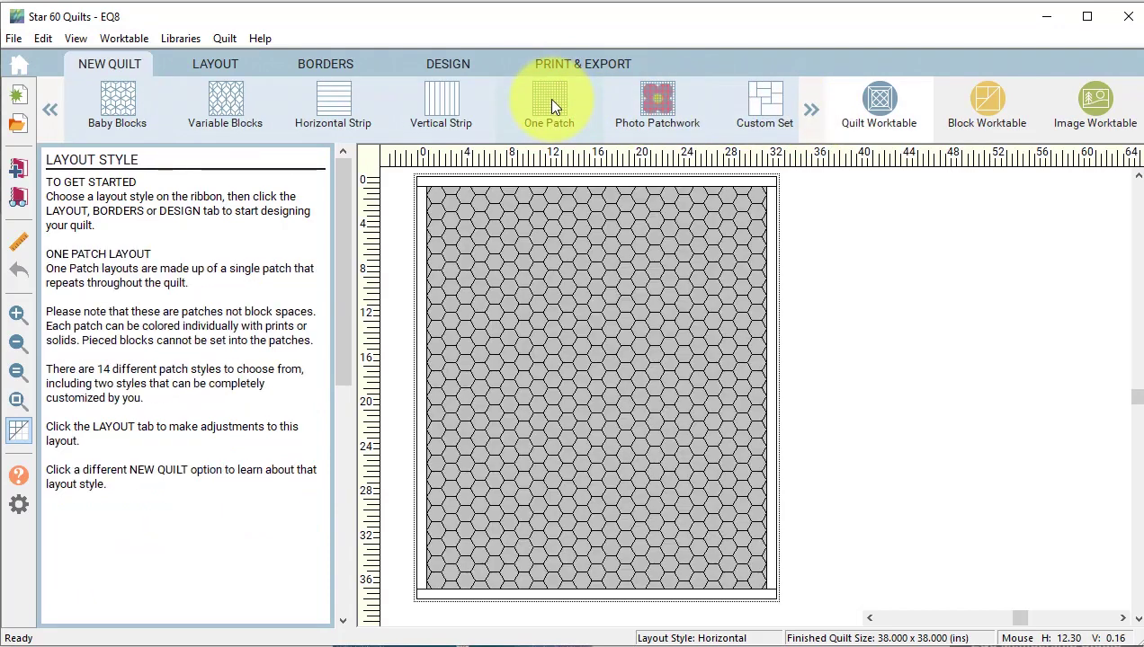
click(216, 61)
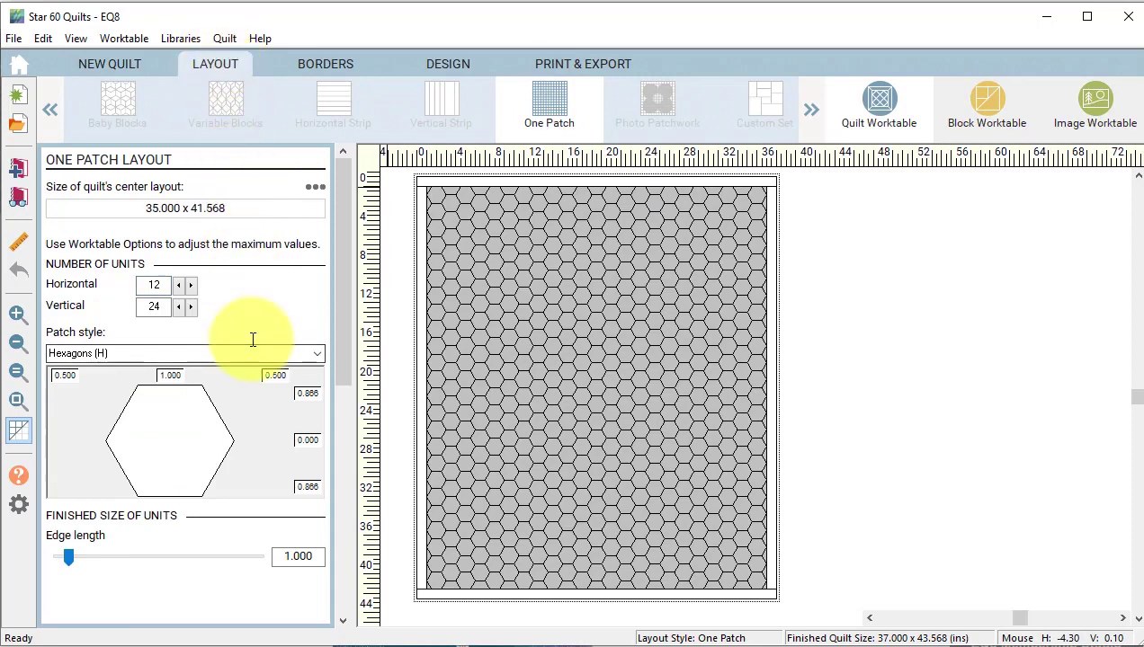
Choose the Thousand Pyramids patch style and set the finished unit height to 0.5
click(304, 354)
click(96, 488)
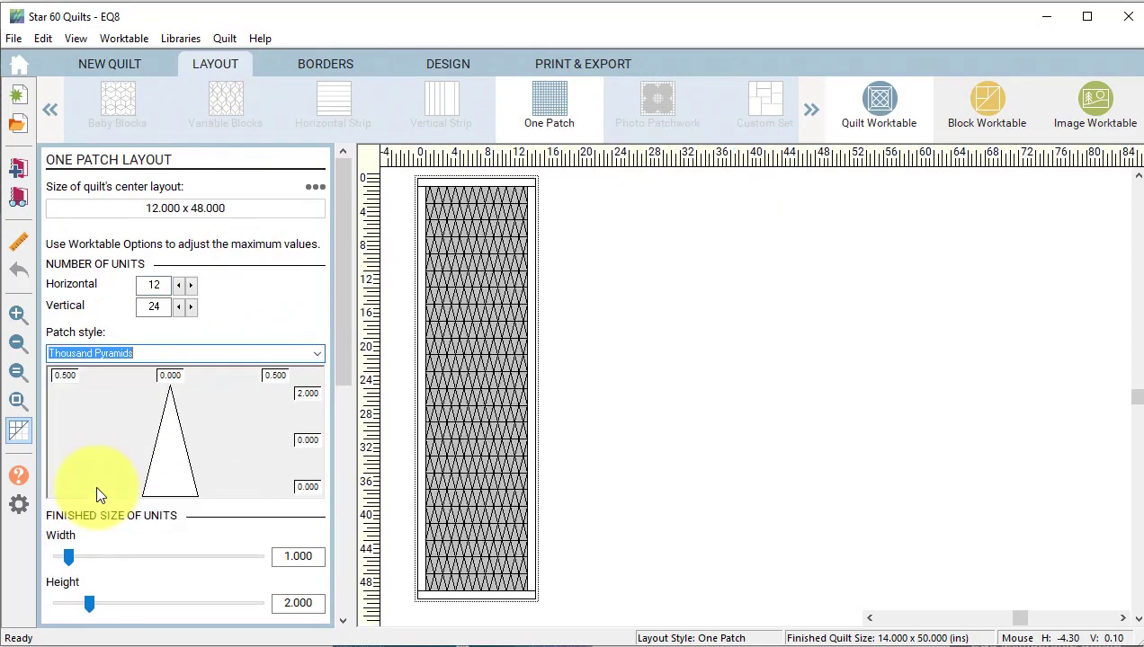
click(282, 605)
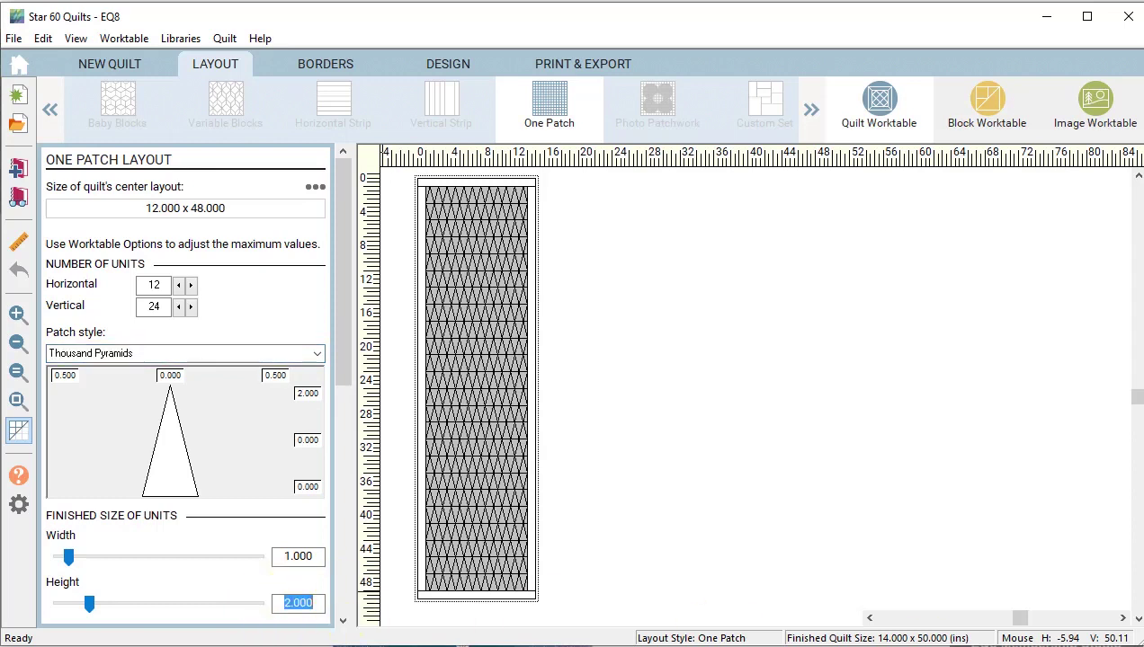
text(.5)
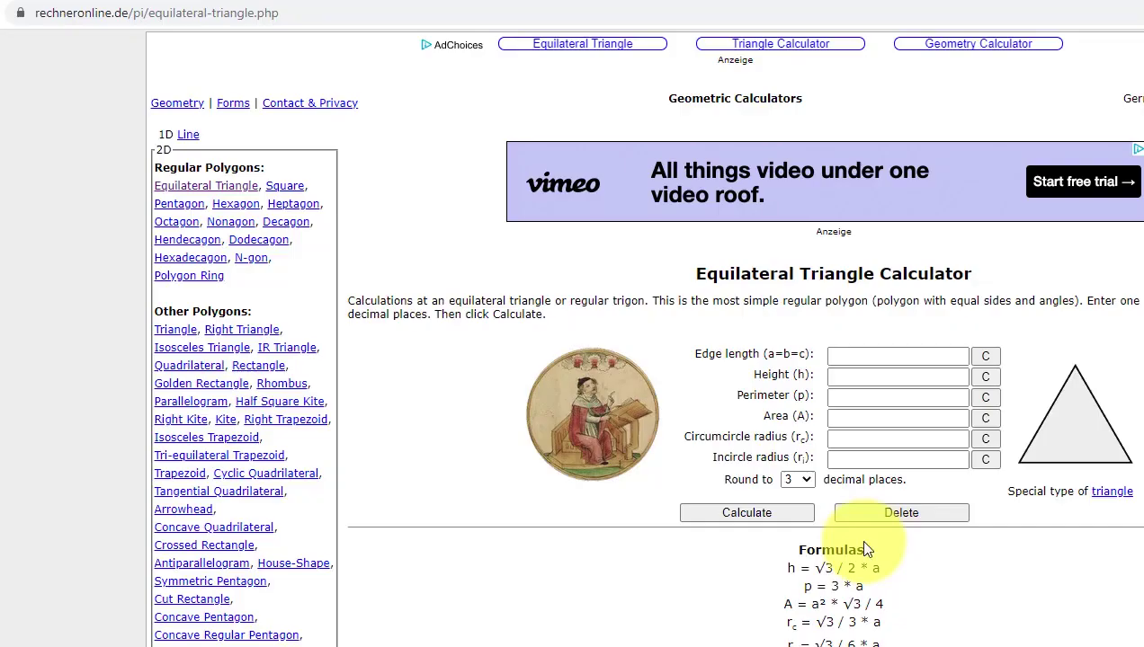
Switch to the web Equilateral Triangle Calculator and calculate the edge length for a triangle height of .5
click(865, 375)
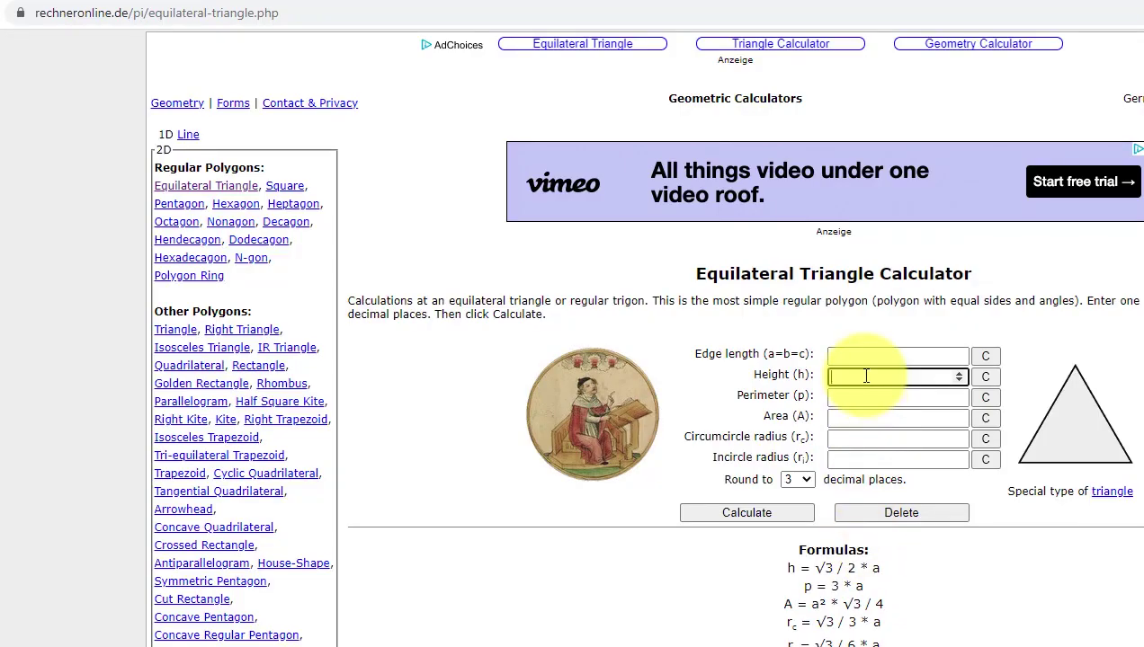
text(5)
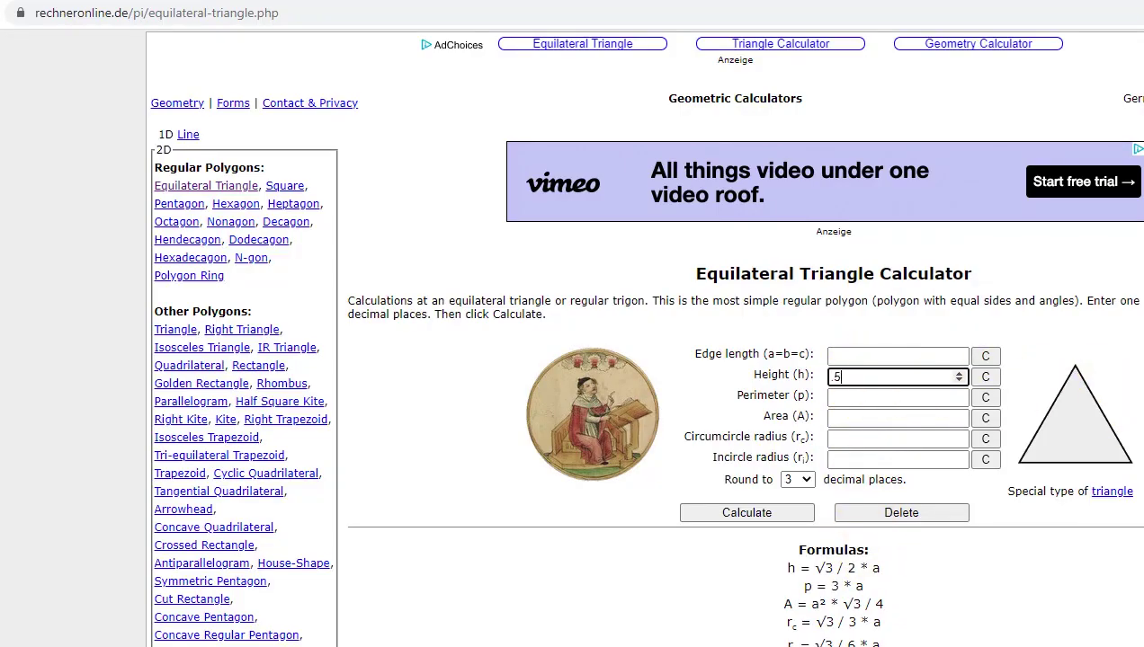
click(750, 511)
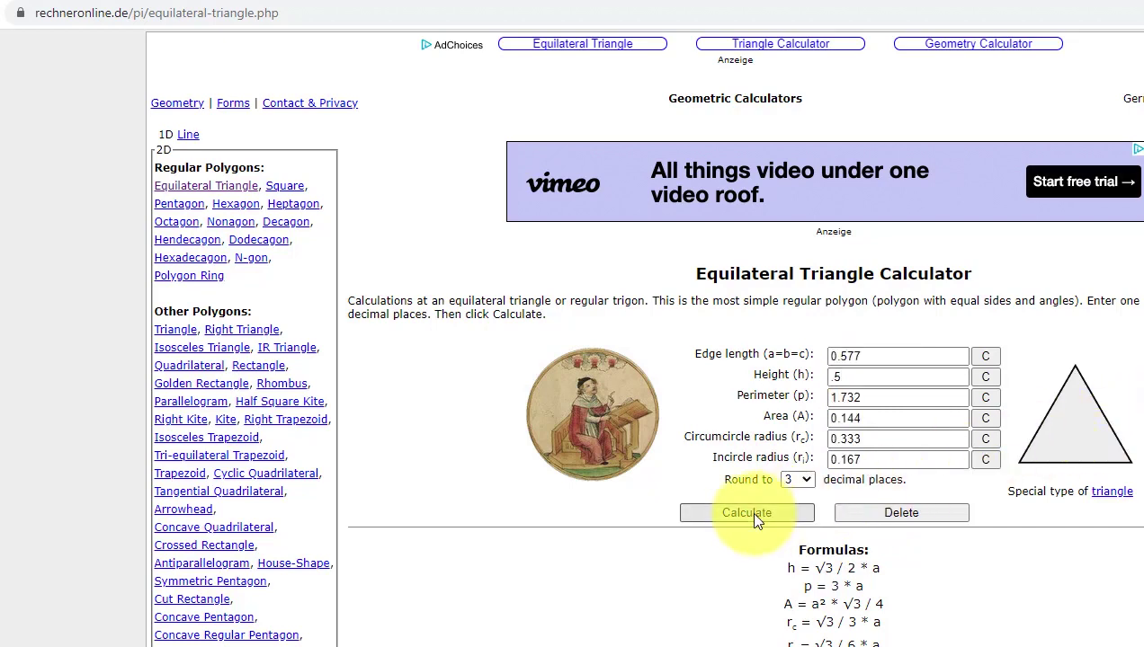
click(871, 365)
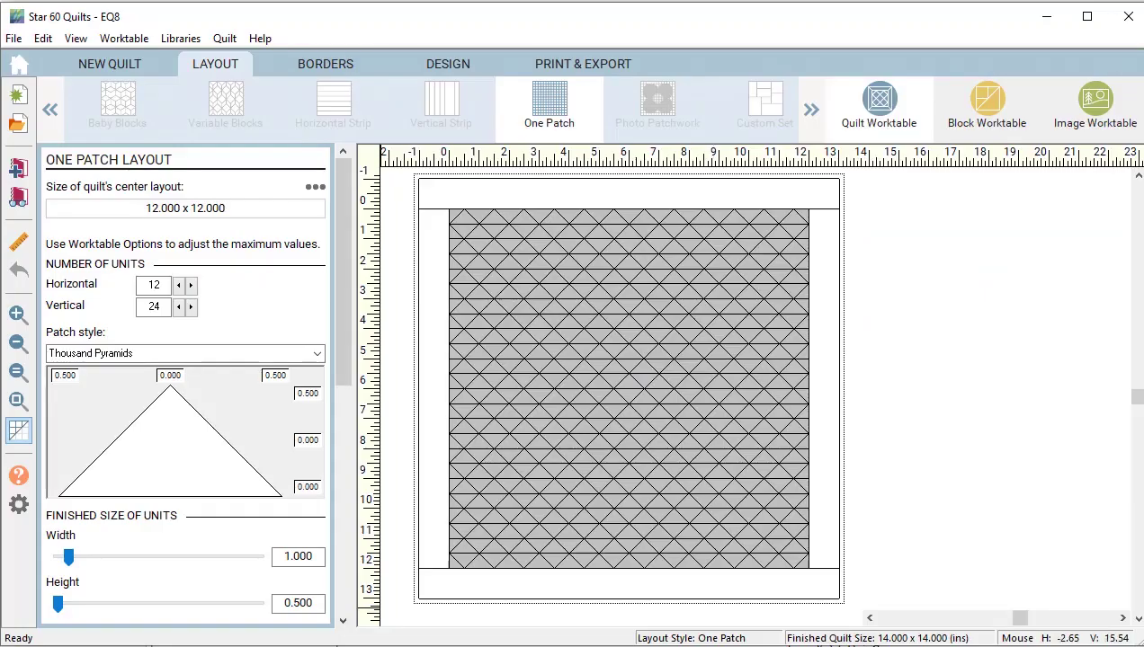
Back in EQ8, set the finished width of the Thousand Pyramids units to .577
double_click(278, 559)
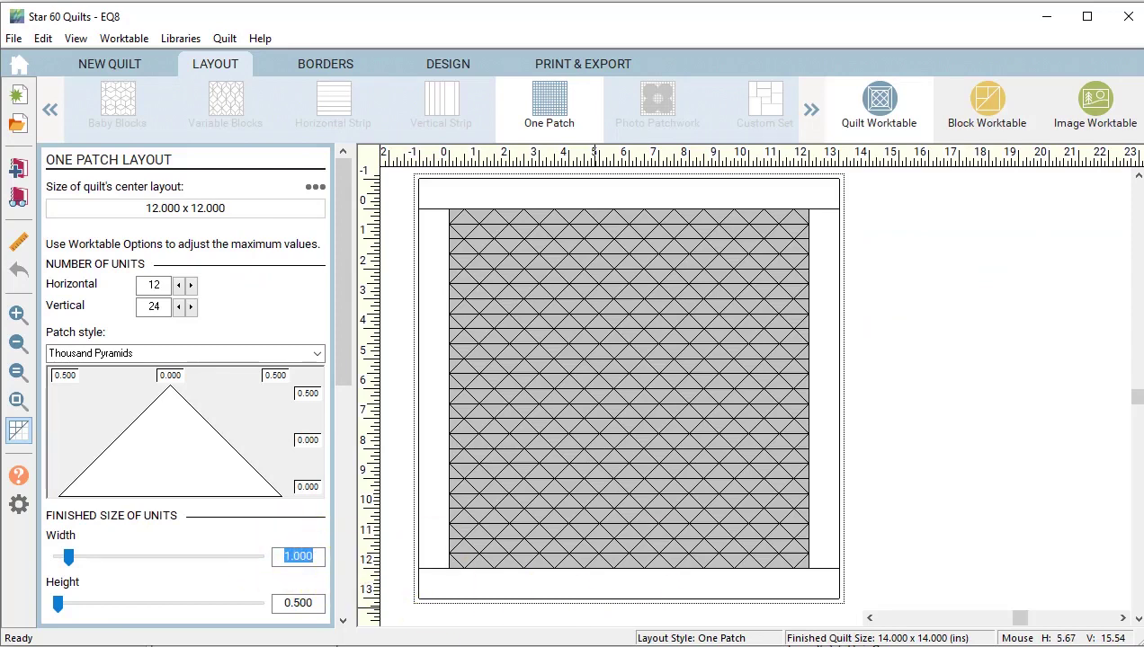
text(.577)
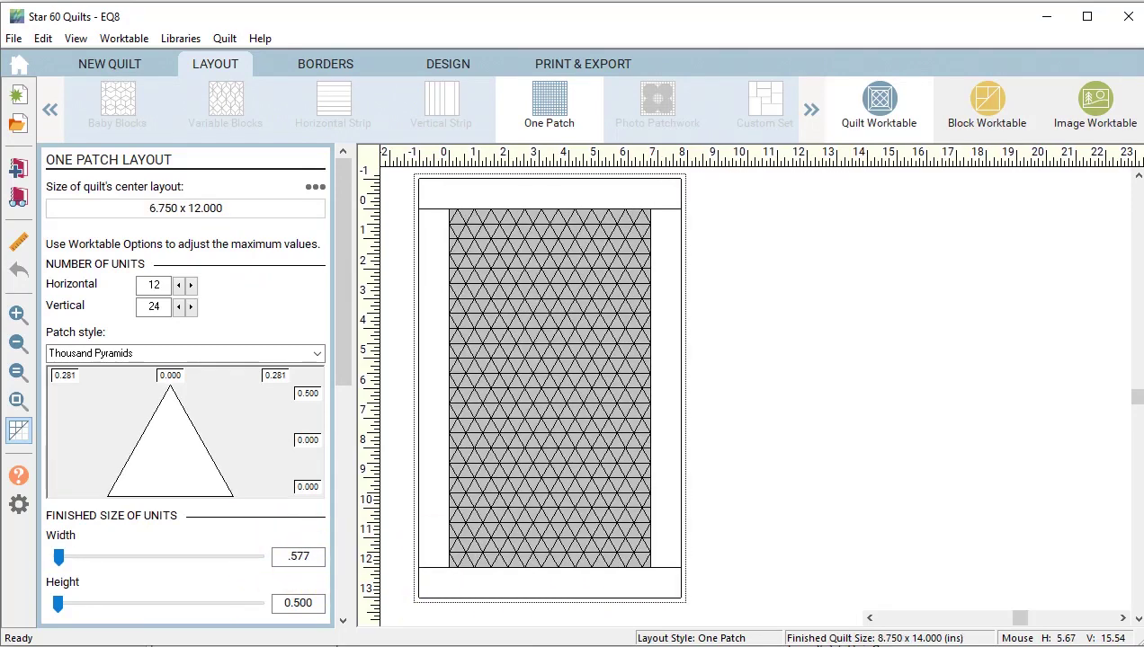
key(Tab)
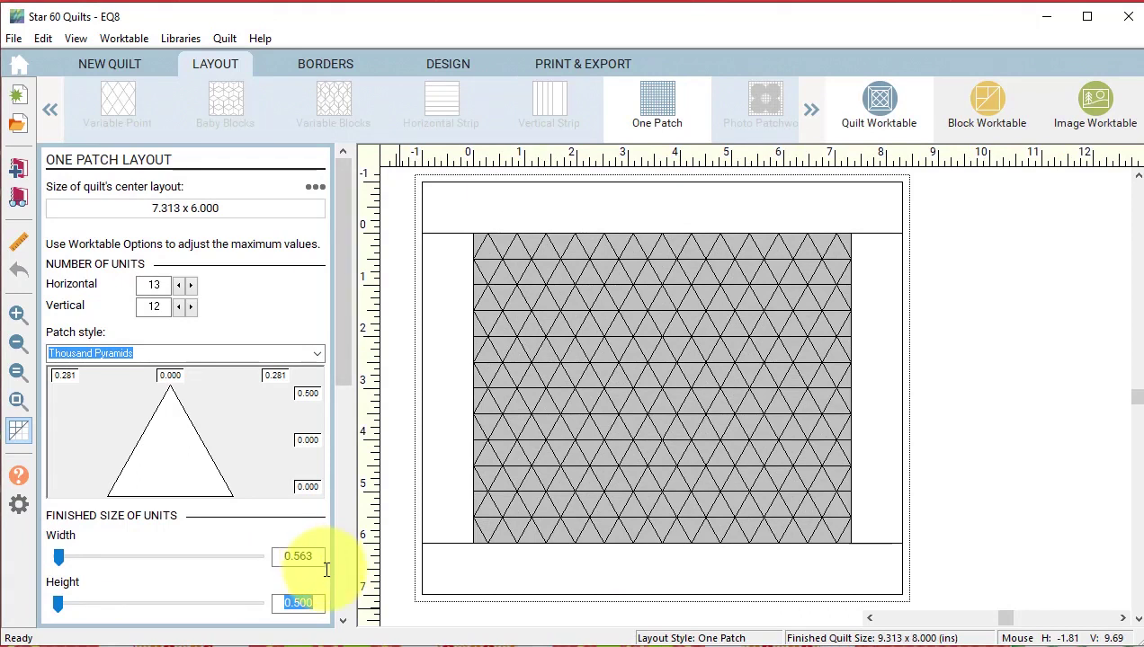
Set the Adjust tool nudge increment to 1/32 inch in the quilt worktable's snap settings
click(18, 505)
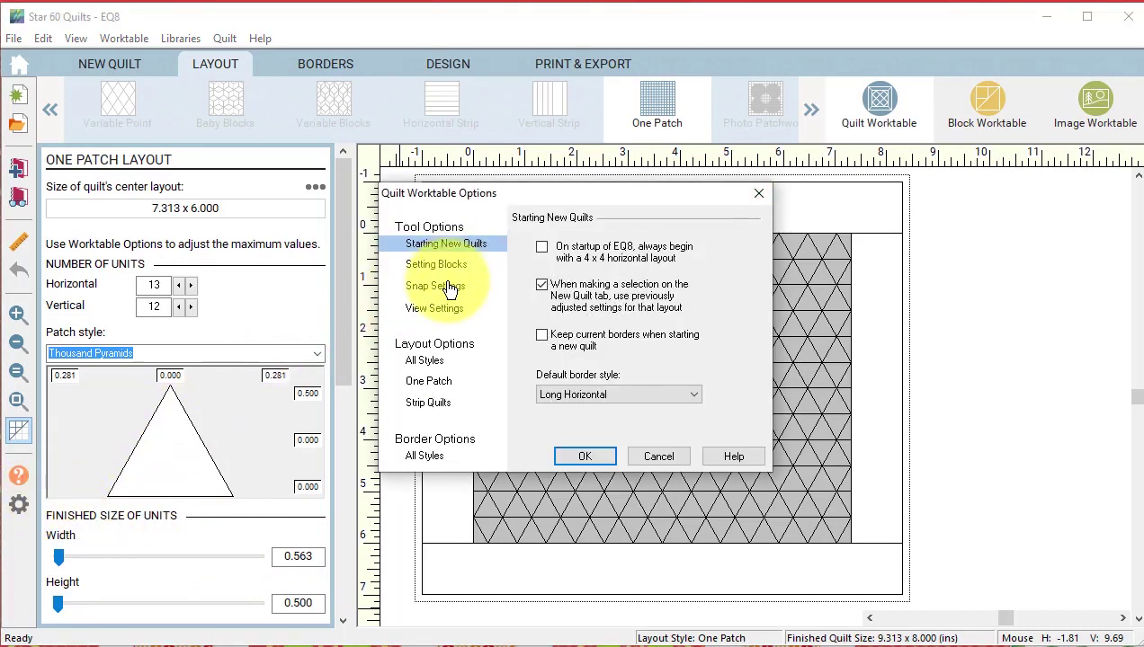
click(449, 288)
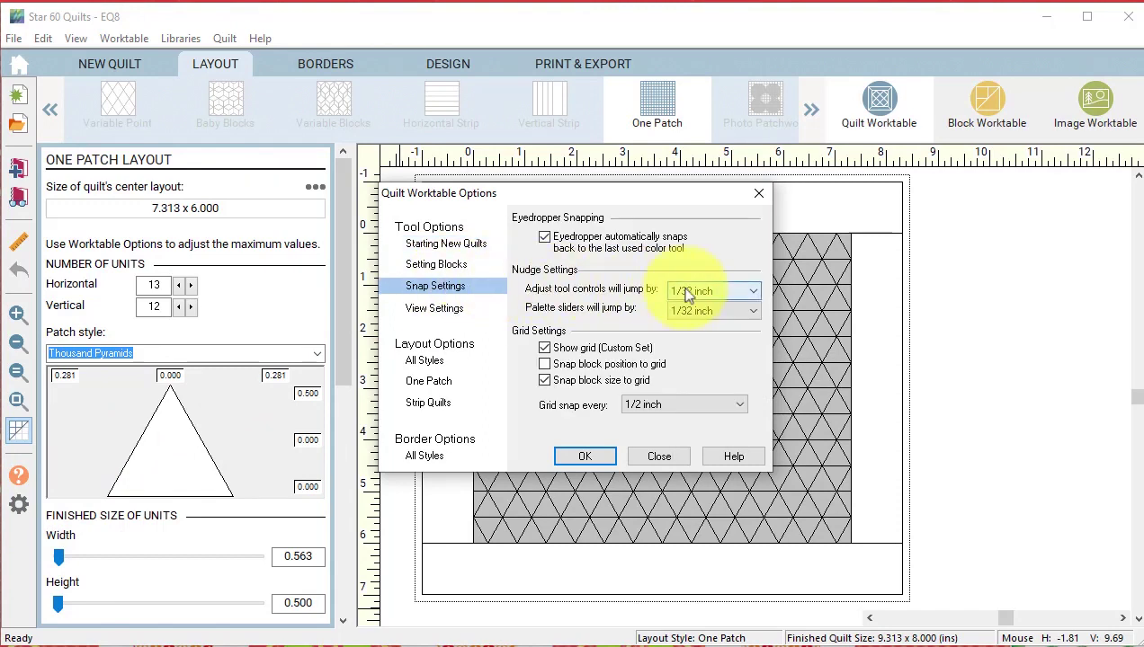
click(751, 291)
click(754, 293)
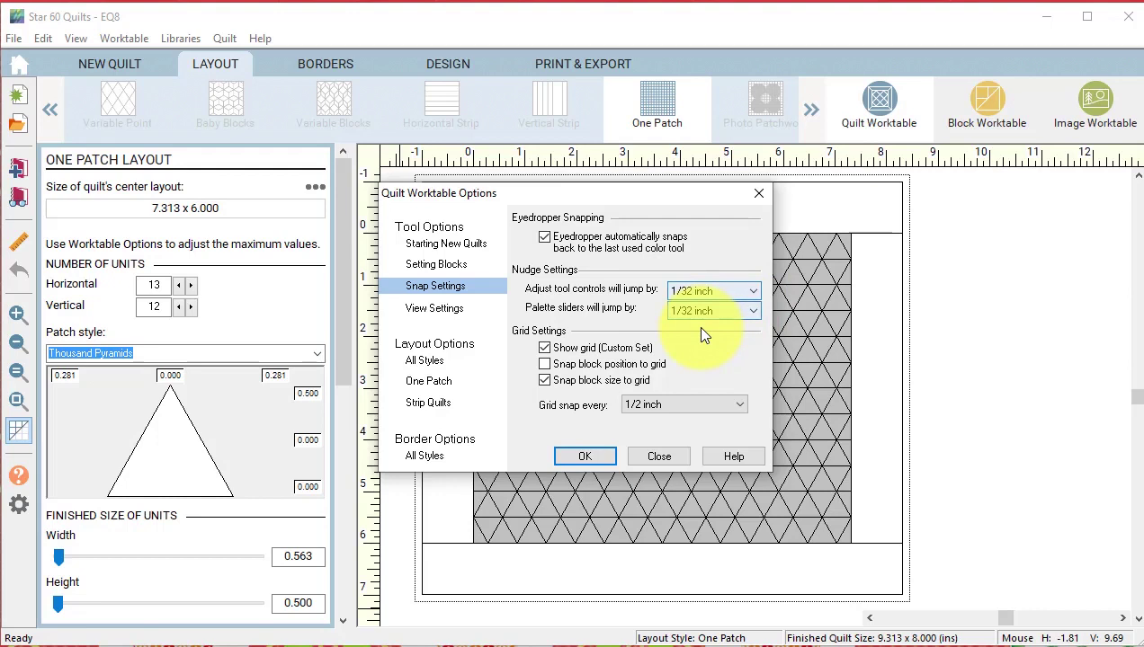
click(755, 293)
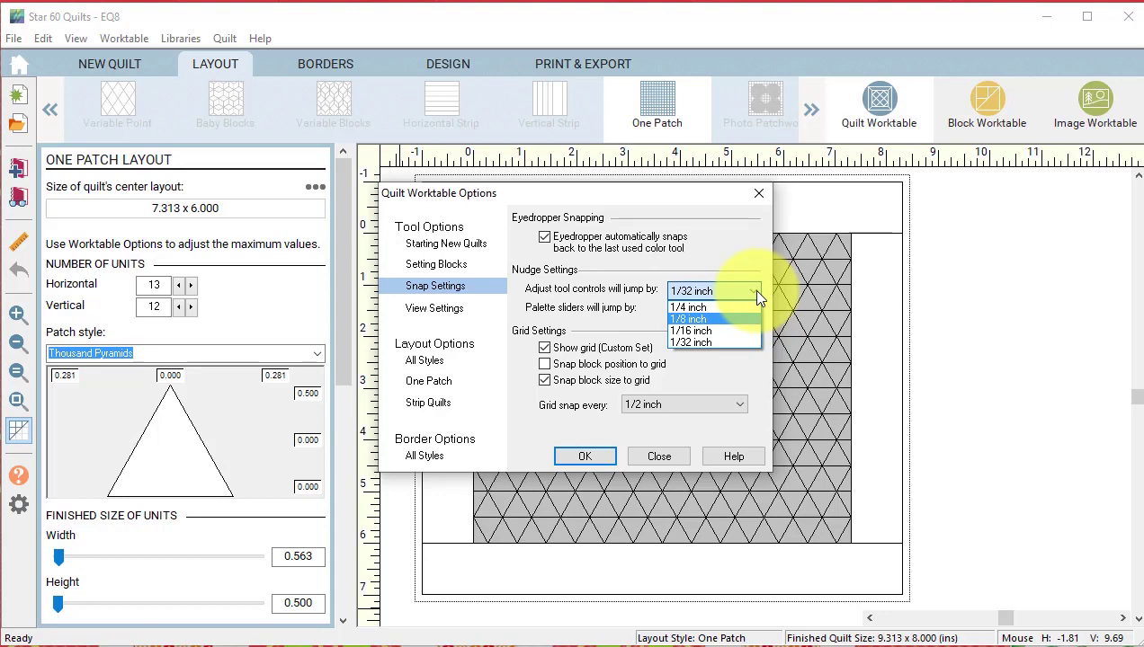
click(697, 344)
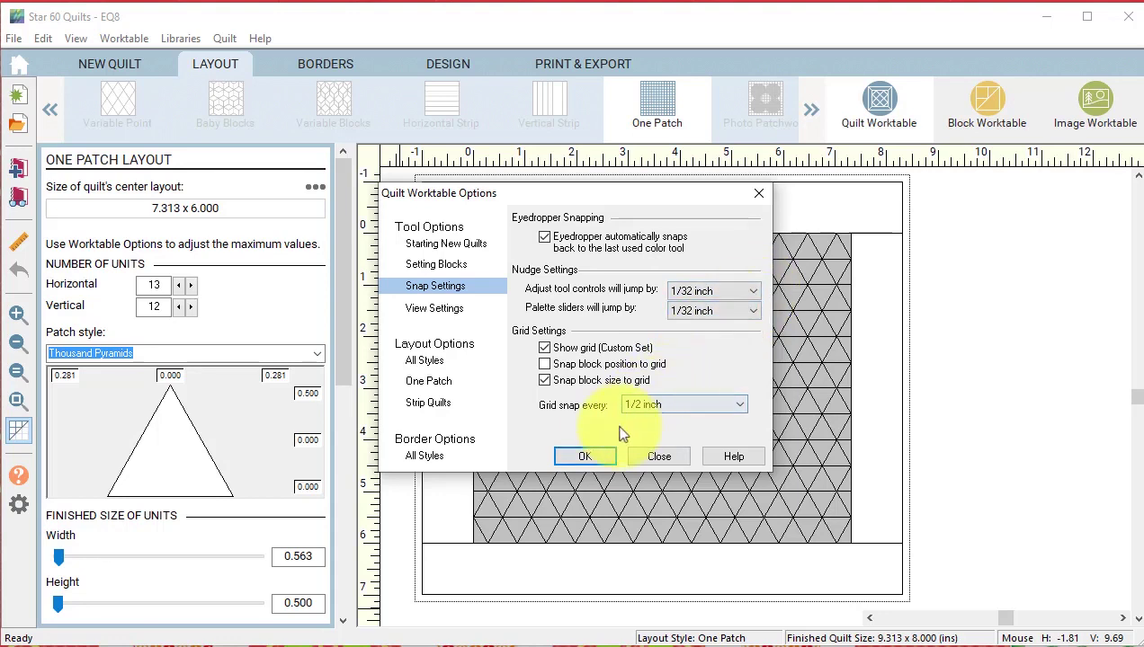
click(585, 455)
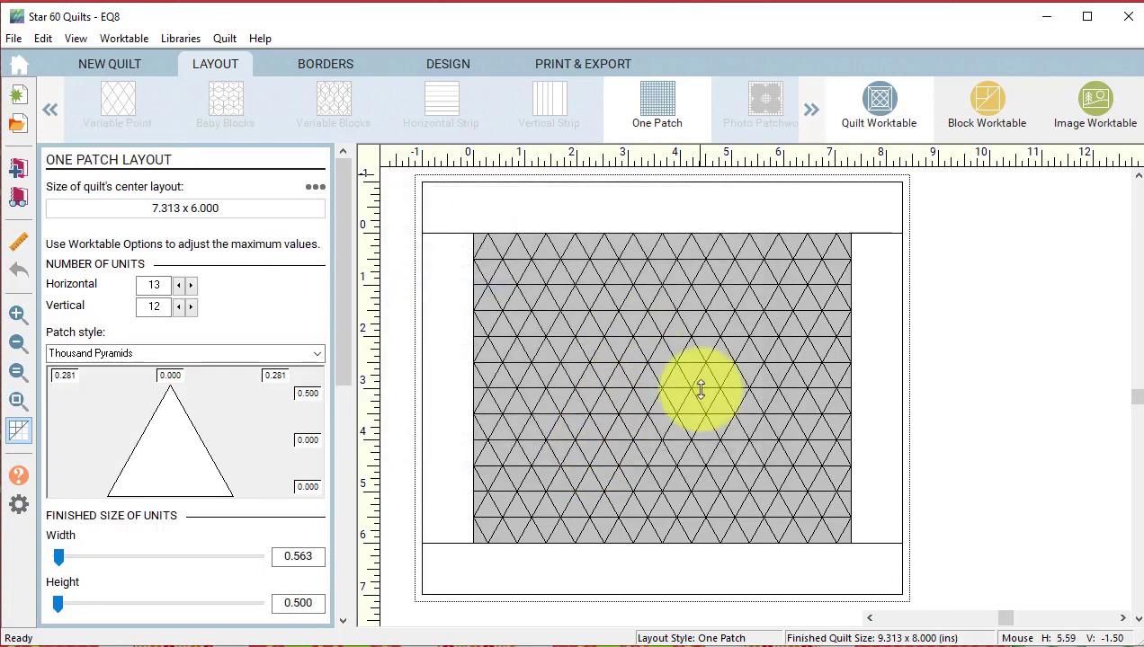
Place the red-outlined hexagon block on Layer 3 and move it to about X -0.139, Y -0.470 near the quilt's upper-left corner
click(452, 68)
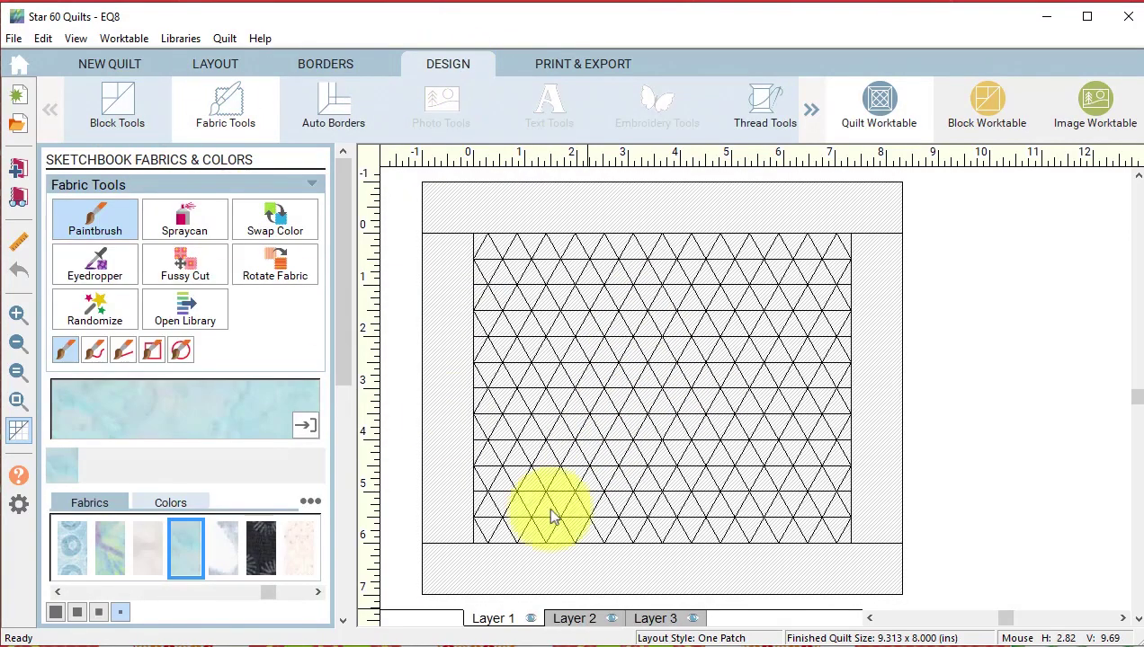
click(655, 618)
click(95, 220)
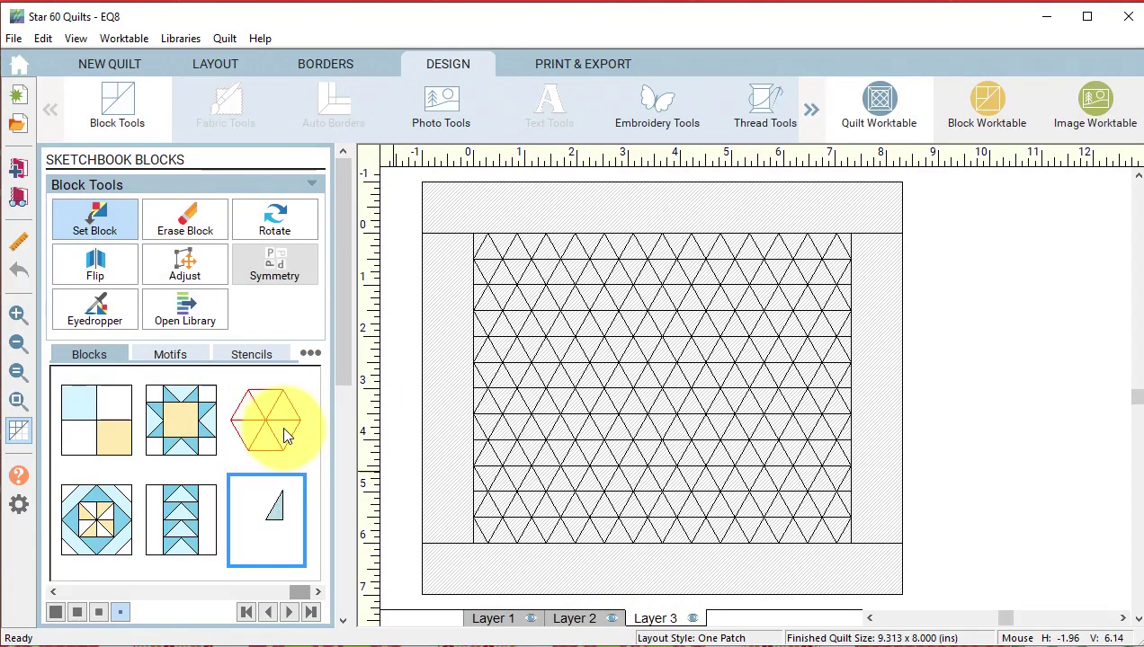
drag(285, 435, 575, 370)
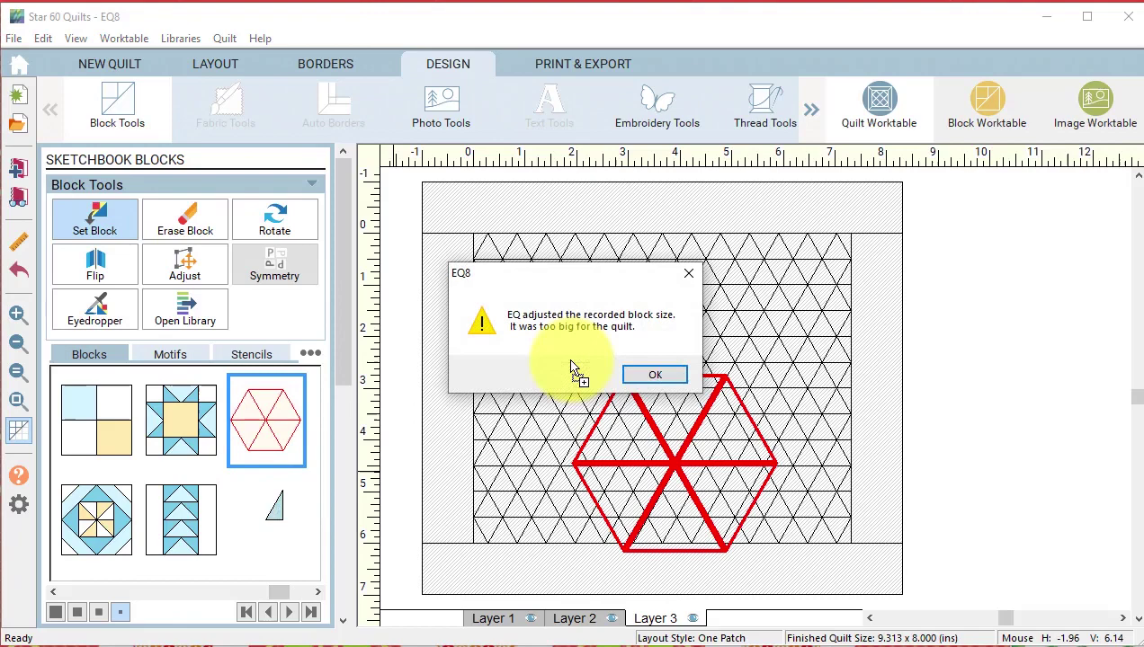
click(654, 376)
click(185, 263)
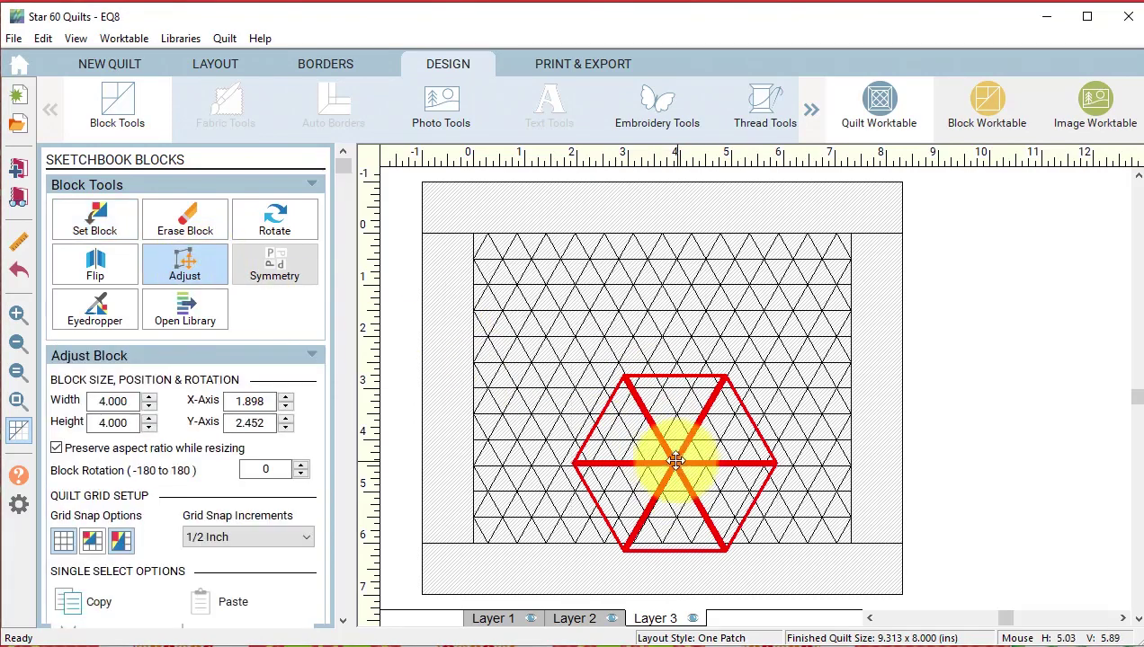
drag(675, 460, 571, 316)
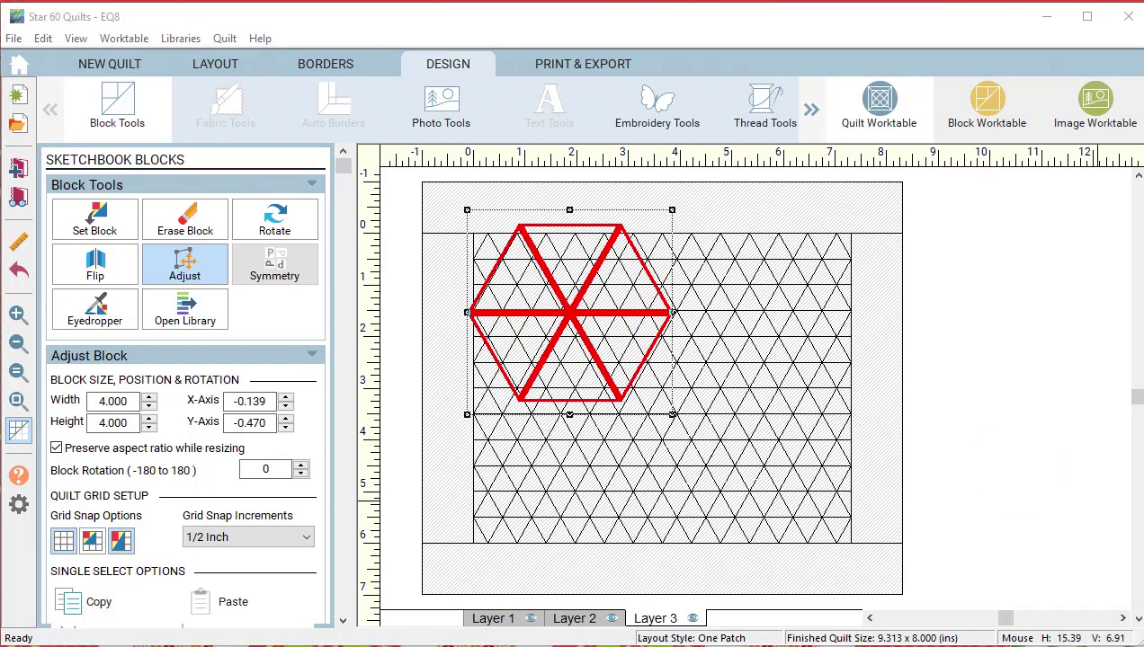
Switch to Calculator and multiply the triangle edge length .577 by 6, then minimize it
drag(1141, 36, 642, 98)
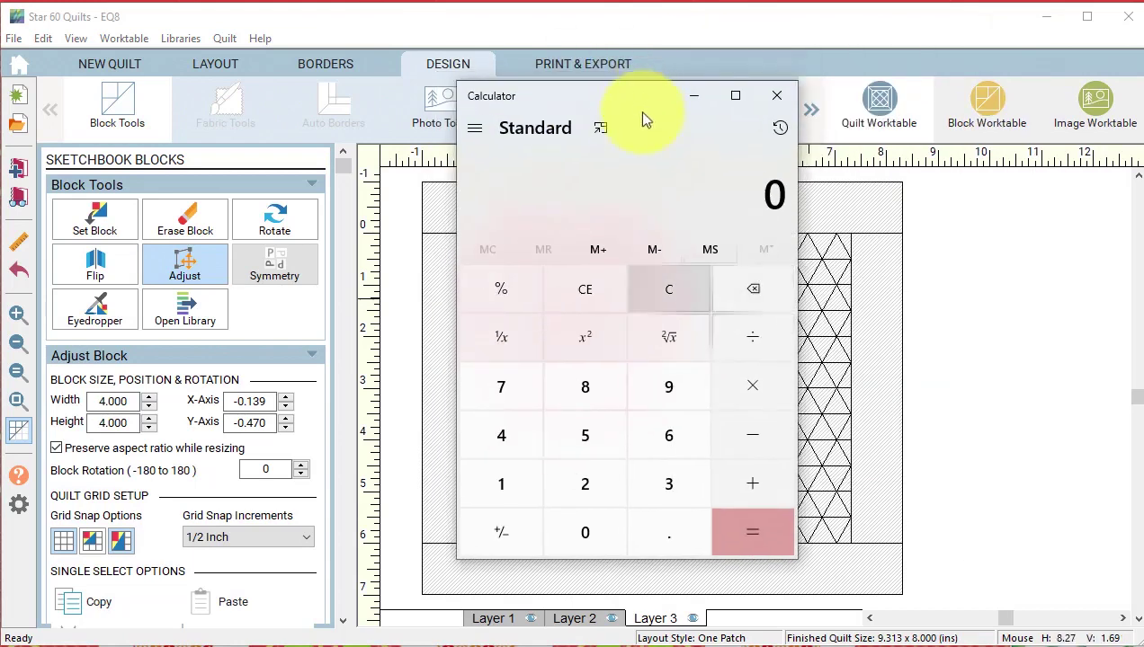
click(665, 537)
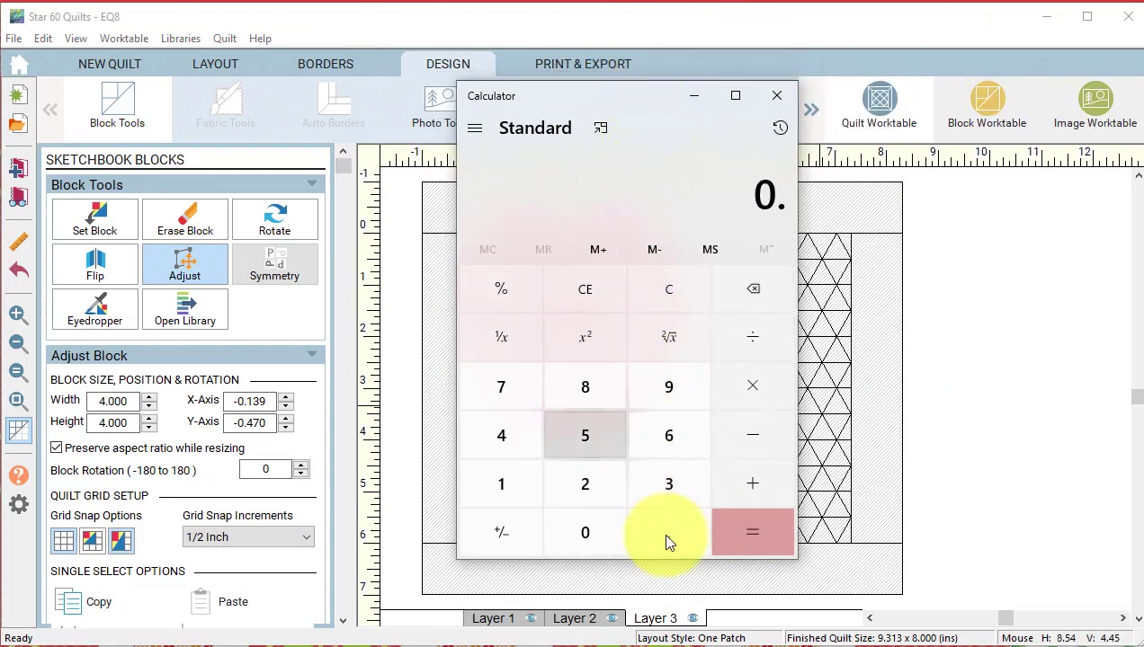
click(584, 440)
click(505, 388)
click(505, 387)
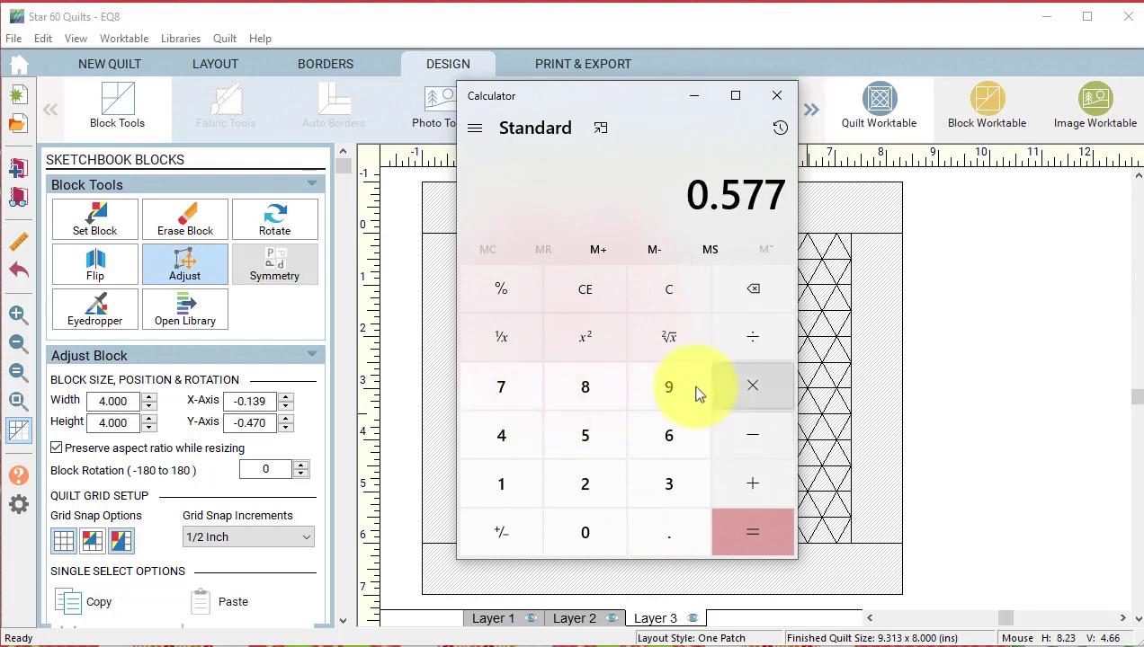
click(760, 392)
click(668, 435)
click(753, 535)
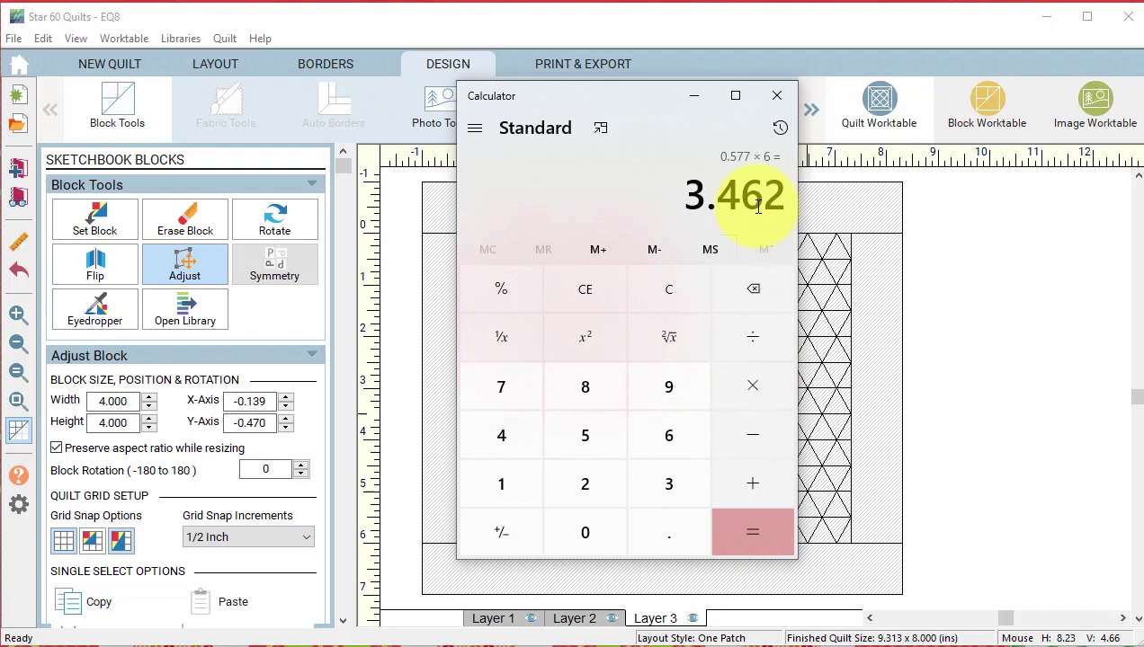
click(692, 94)
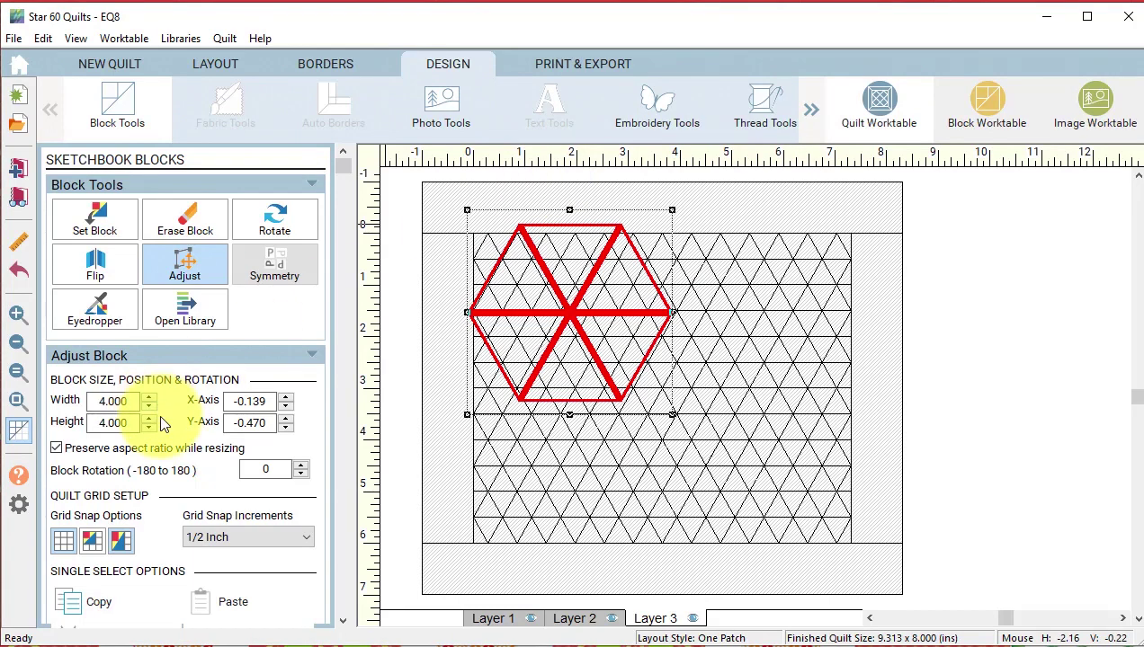
Resize the hexagon block to 3.462 wide with its aspect ratio preserved, and align it near the quilt's upper-left corner at about X -0.070, Y -0.261
double_click(113, 401)
text(4.)
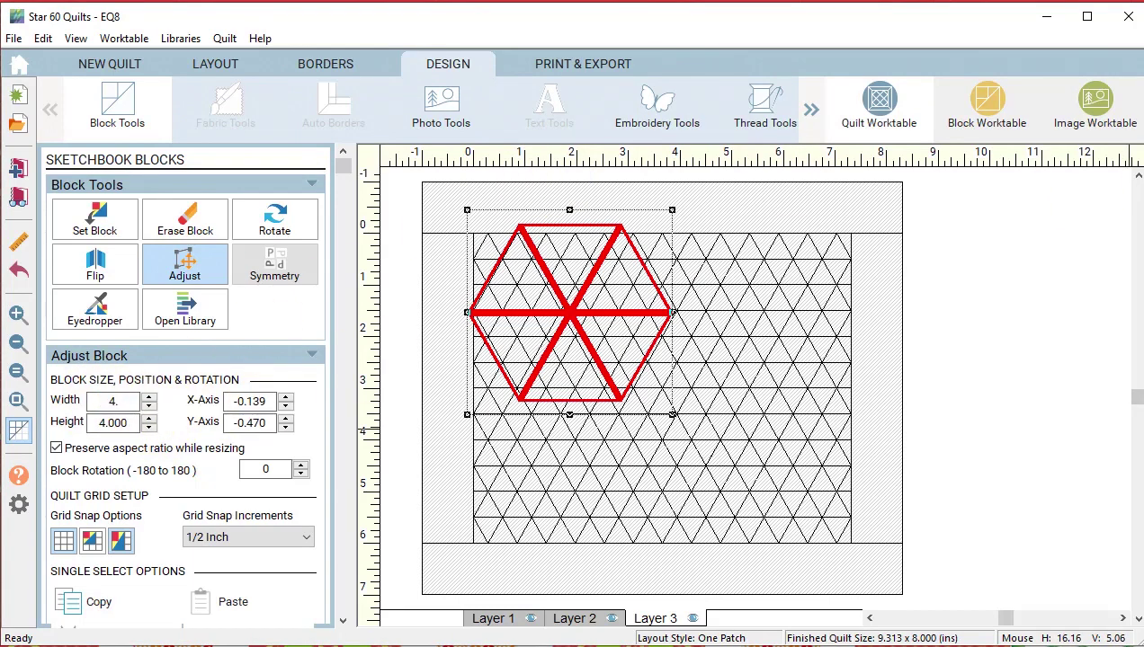
key(BackSpace)
drag(121, 401, 81, 402)
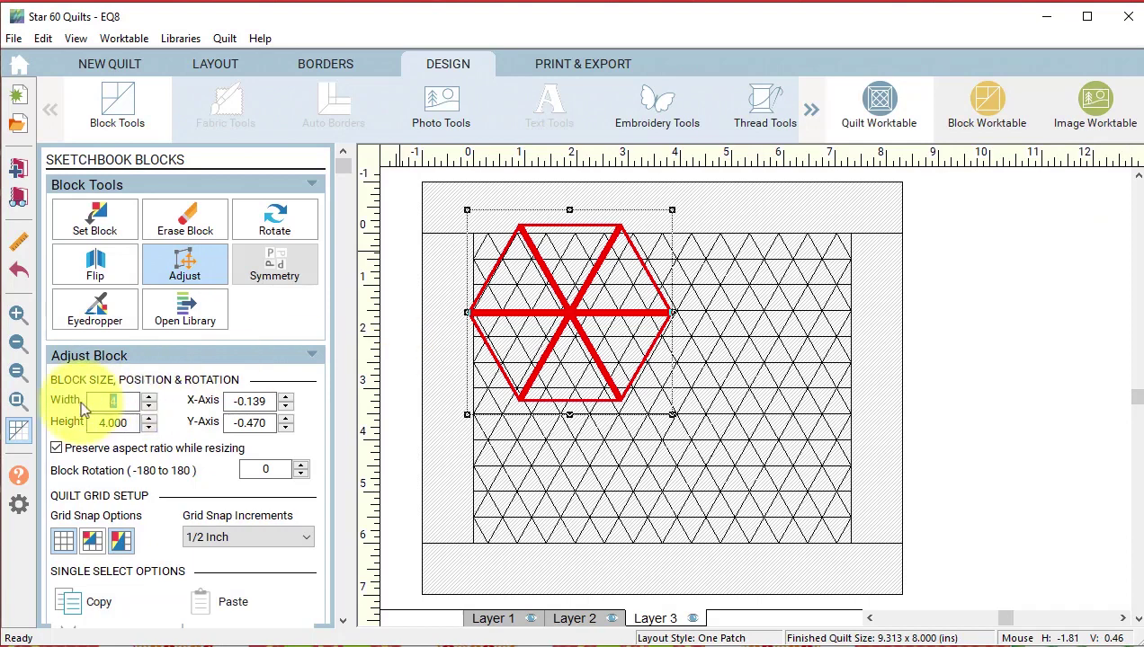
text(3.462)
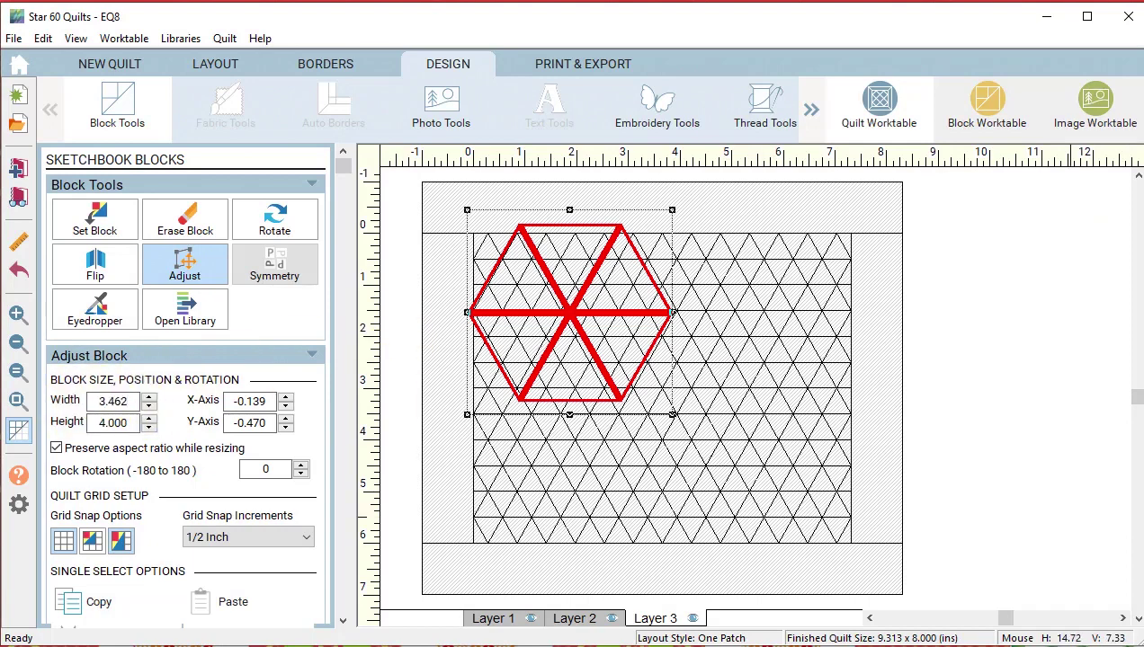
key(Tab)
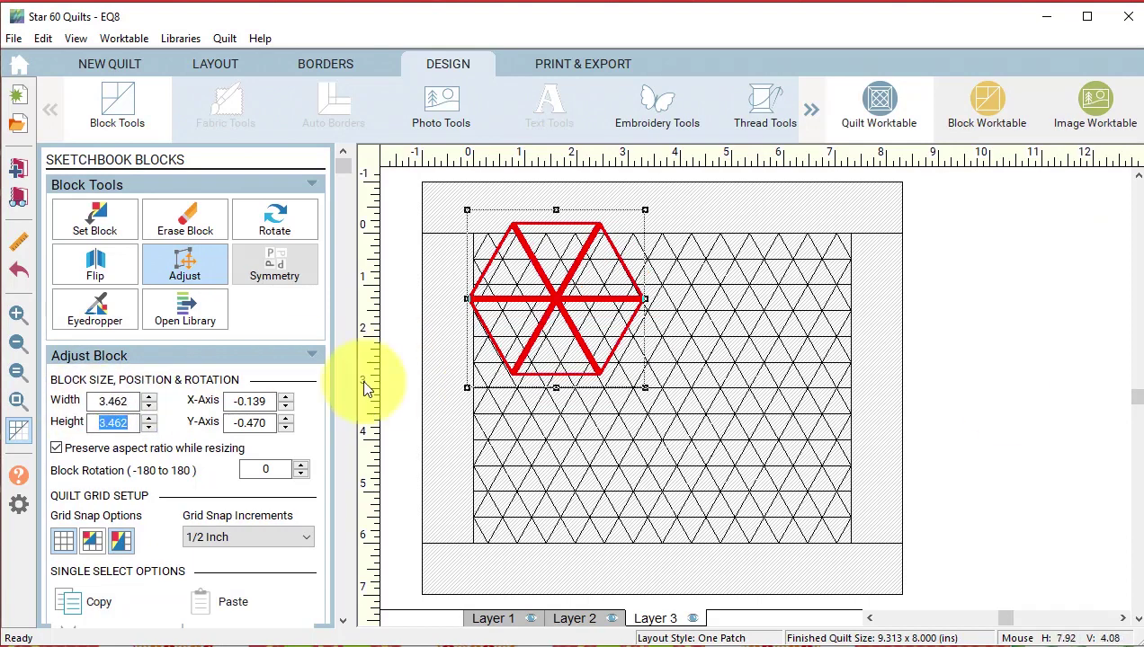
drag(541, 285, 555, 309)
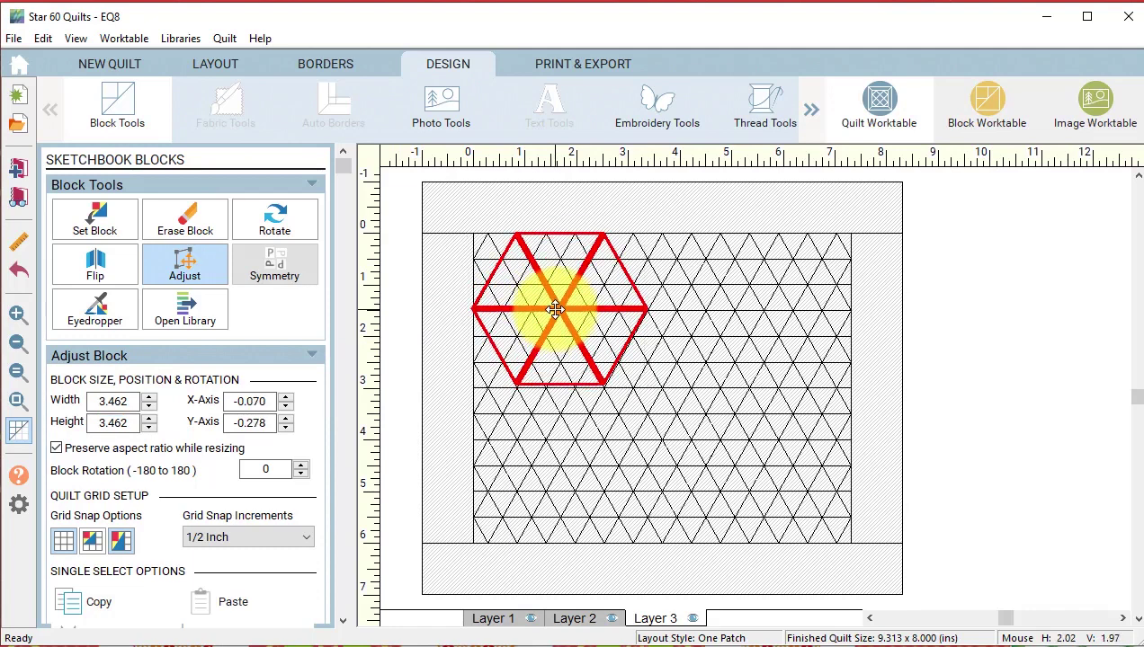
drag(555, 310, 556, 308)
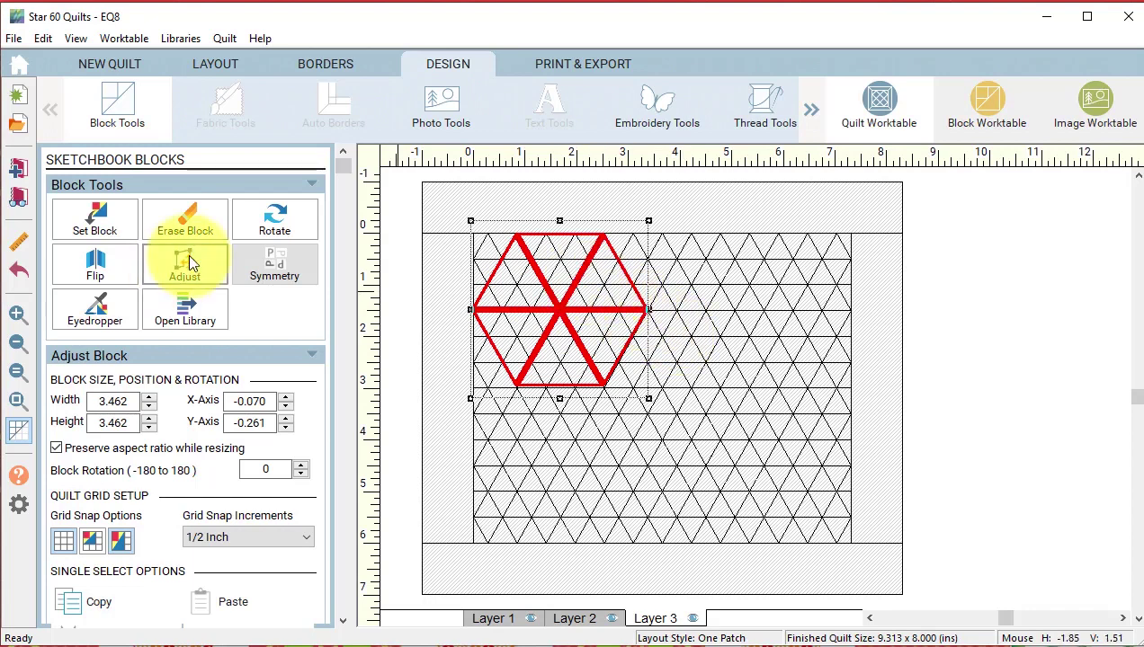
Copy the hexagon and place the duplicate directly below the first one at about X -0.070, Y 2.727
click(59, 602)
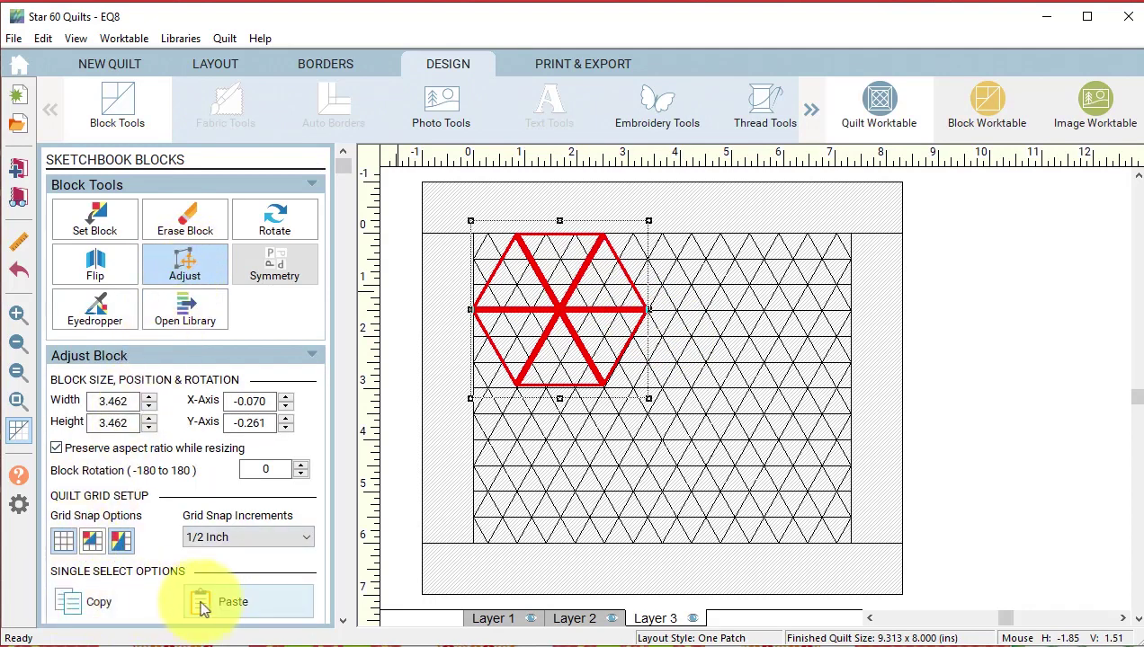
click(216, 603)
drag(576, 329, 556, 467)
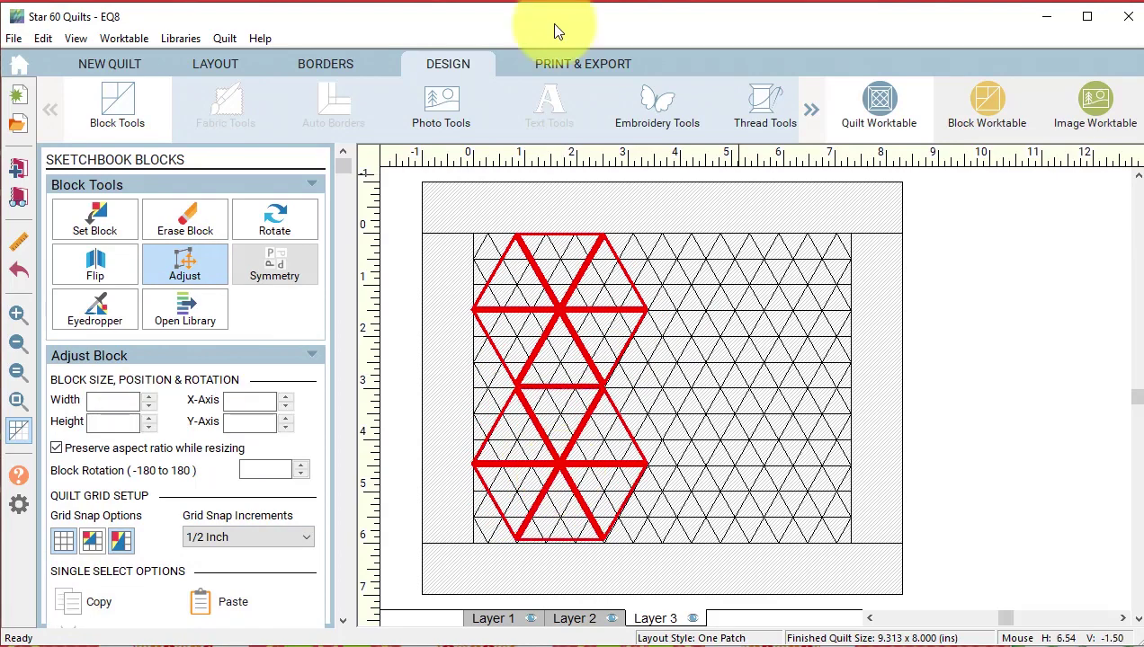
Turn on maintaining existing block sizes when resizing the layout, and set the number of vertical units to 18
click(216, 66)
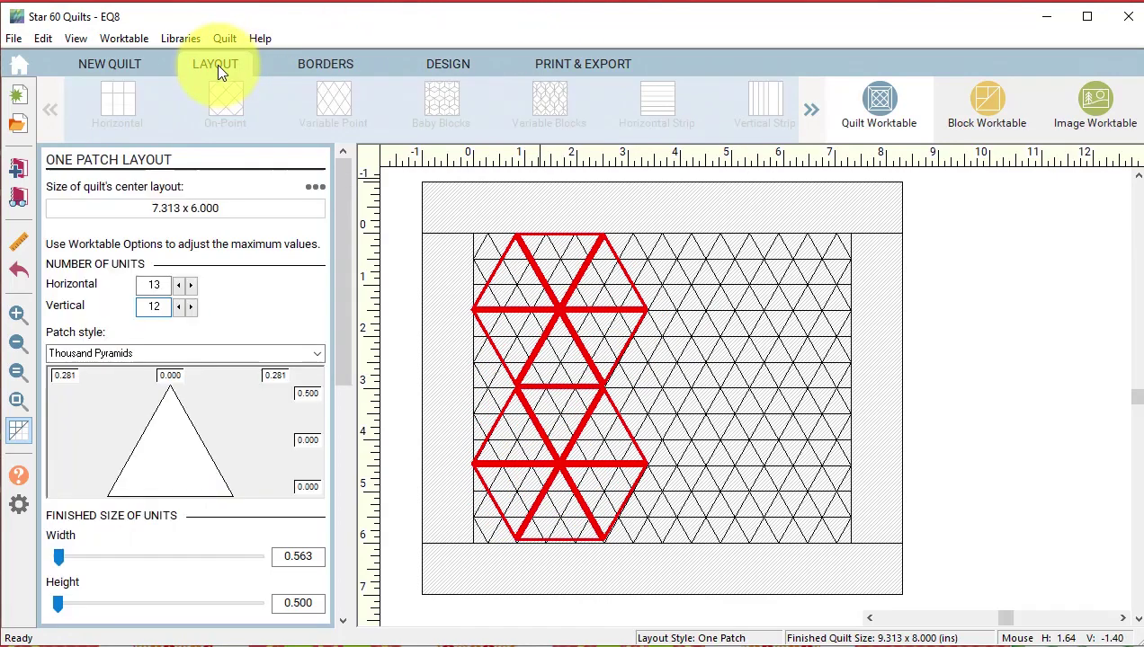
click(156, 308)
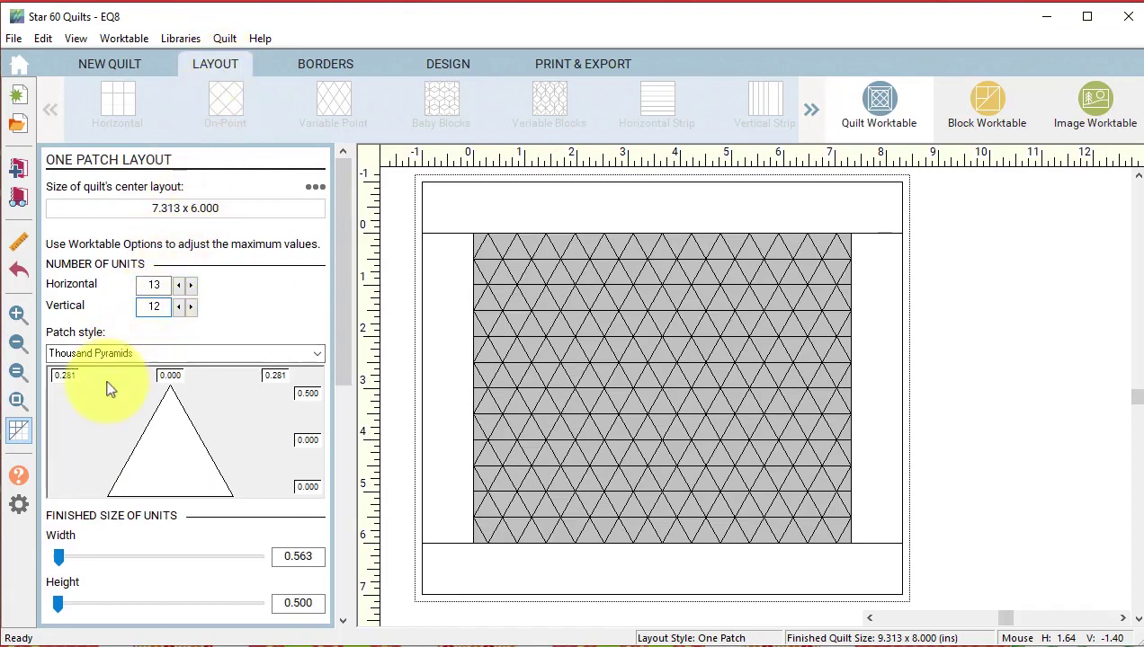
click(18, 506)
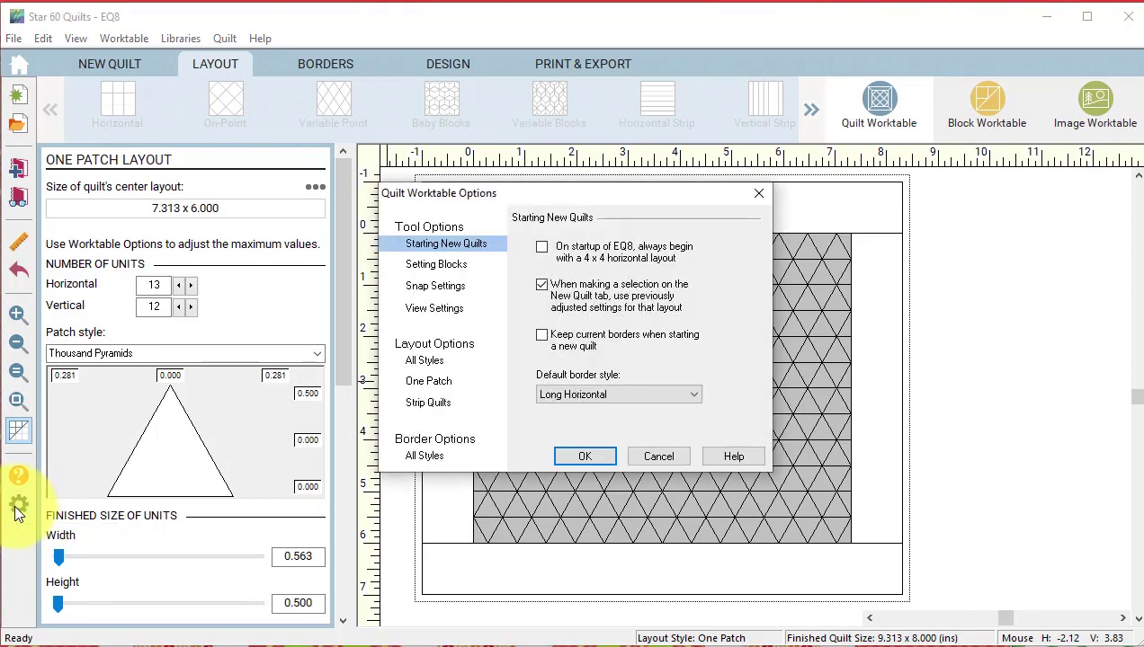
click(435, 363)
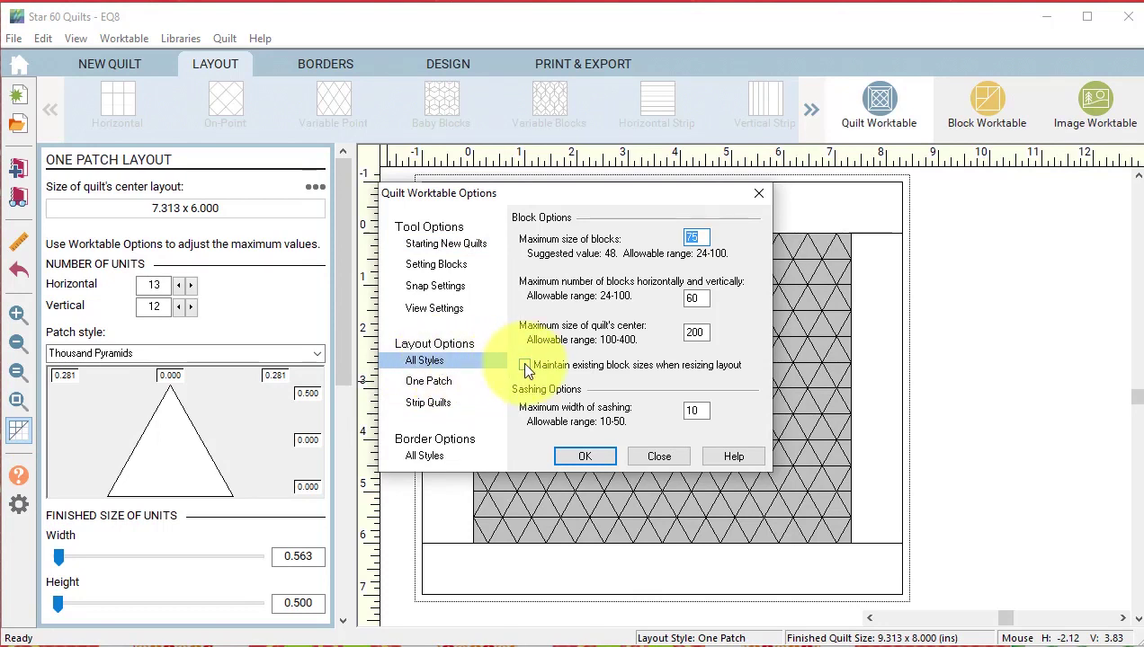
click(525, 366)
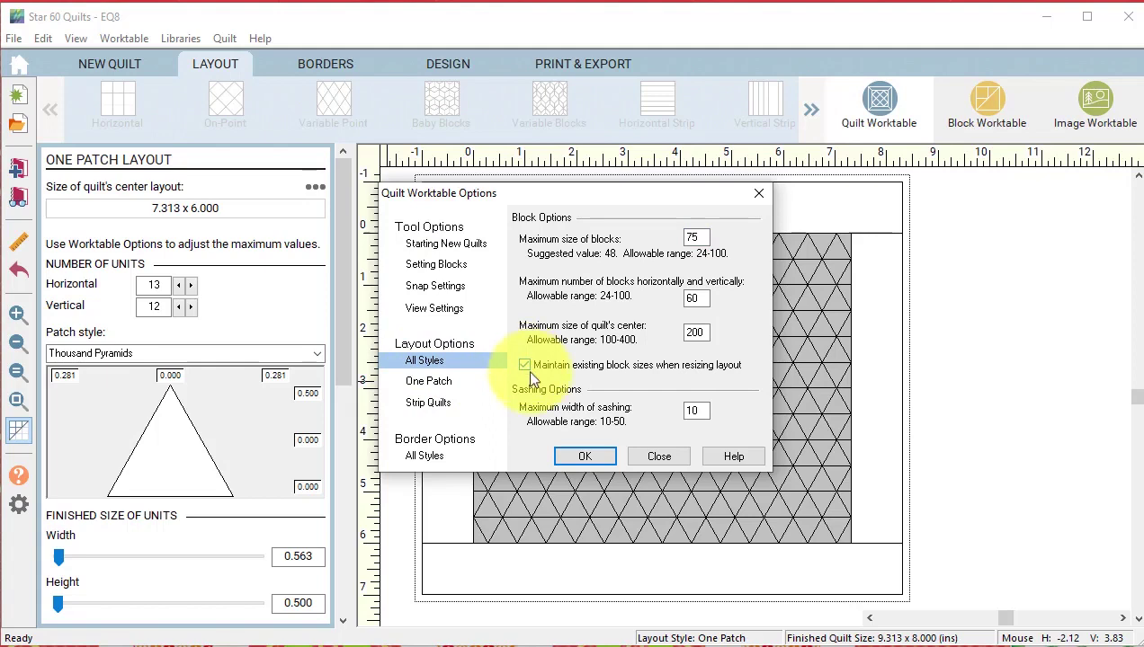
click(583, 455)
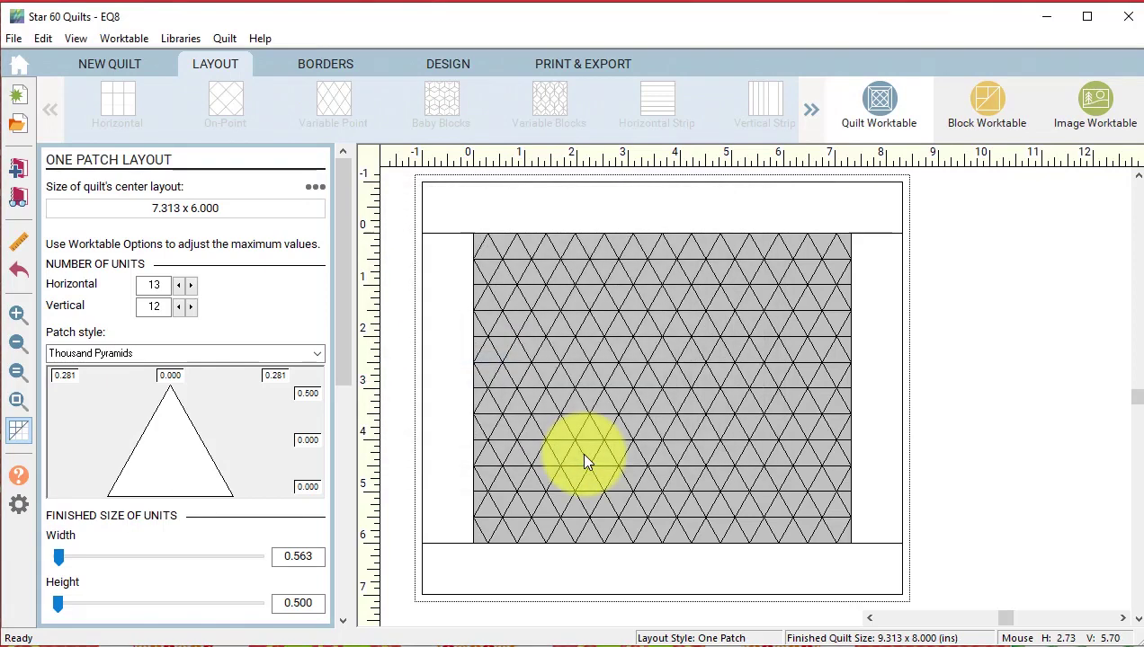
double_click(141, 309)
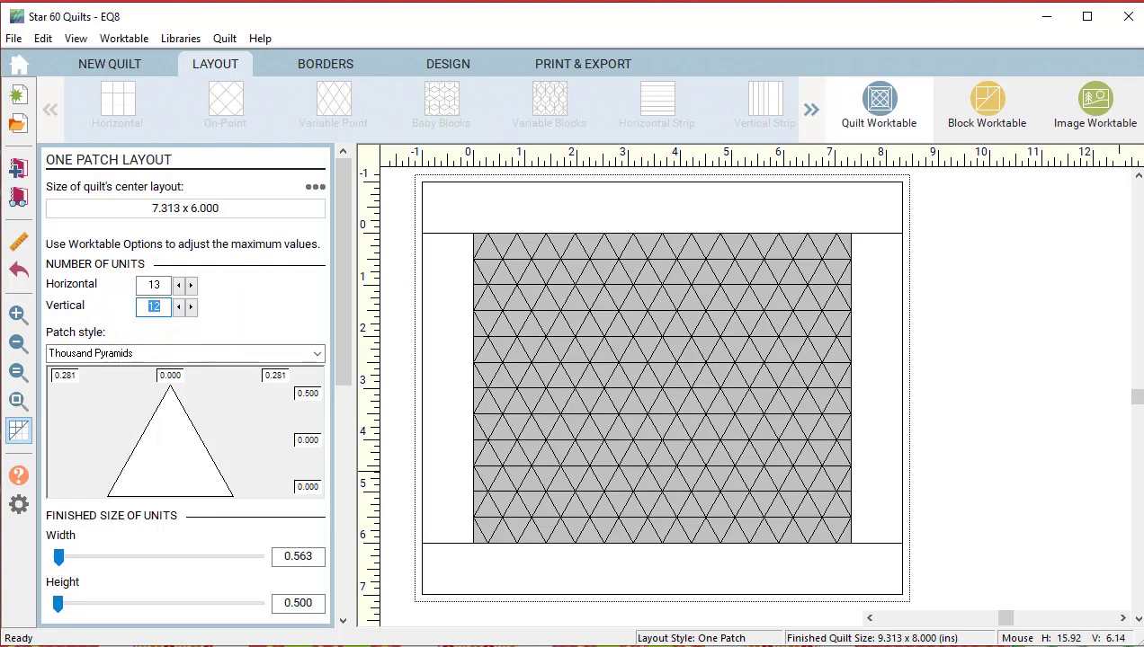
text(18)
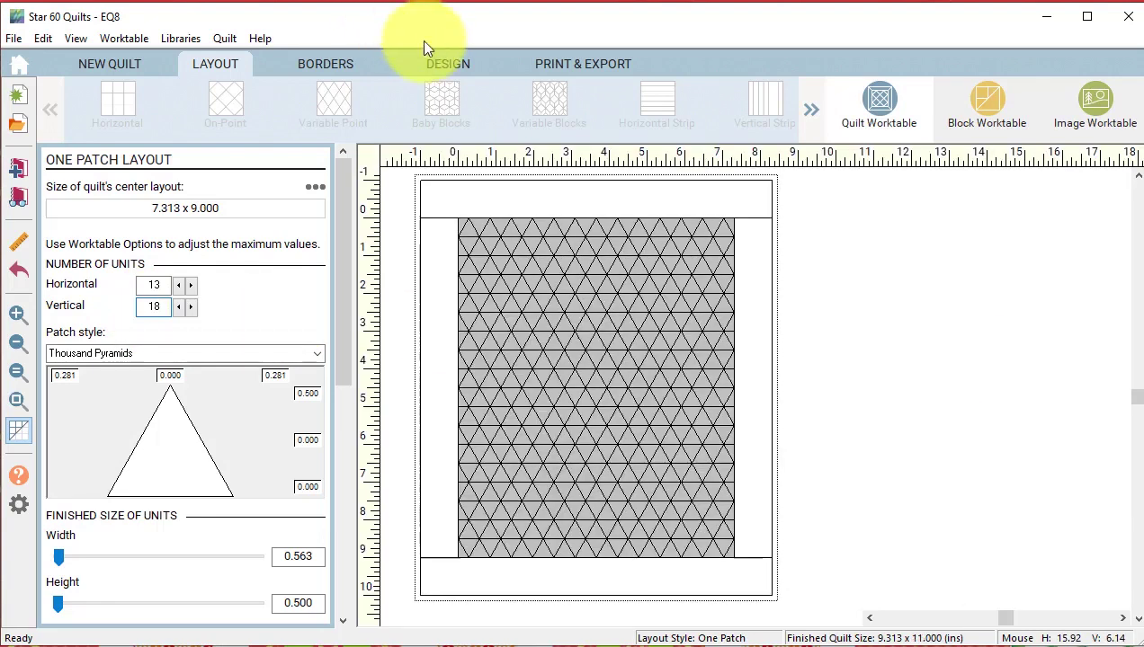
Add a third hexagon copy on Layer 3 directly below the second, at about X -0.085, Y 5.706
click(447, 63)
click(543, 432)
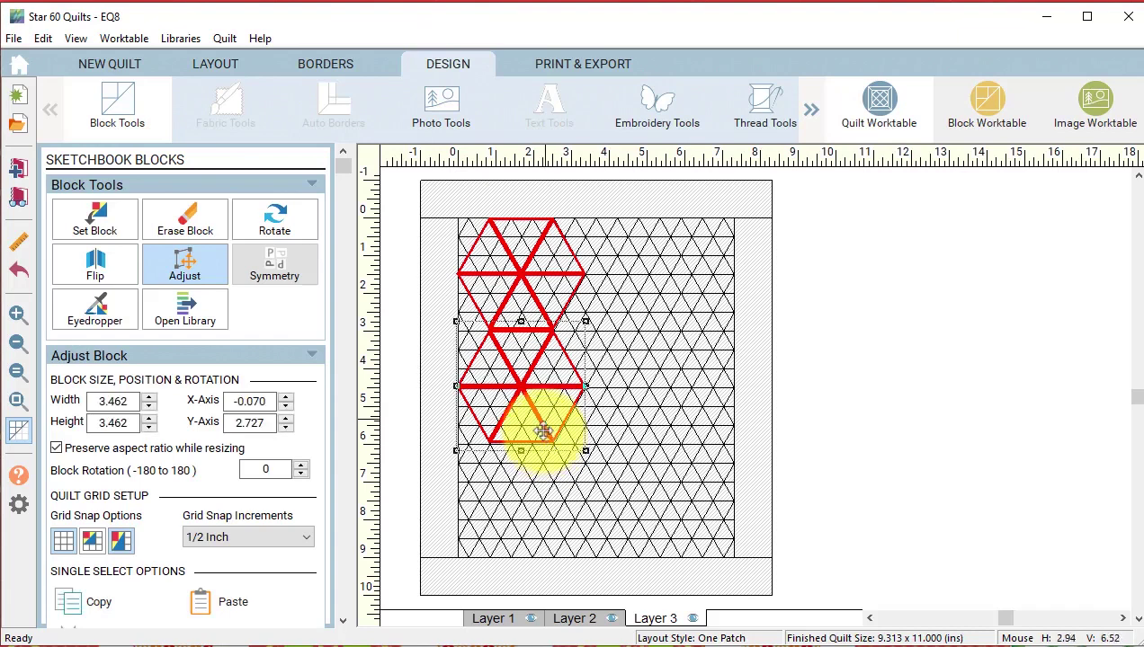
drag(543, 432, 524, 499)
click(89, 601)
click(210, 602)
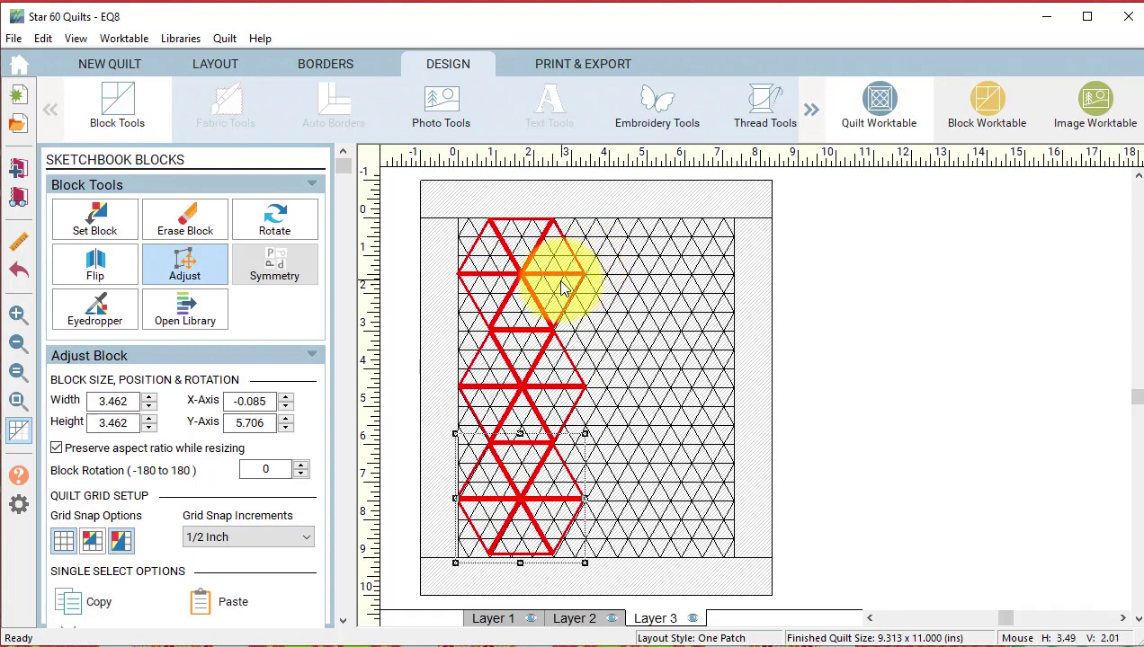
Set the number of horizontal units to 6 and return to the quilt design view
click(215, 63)
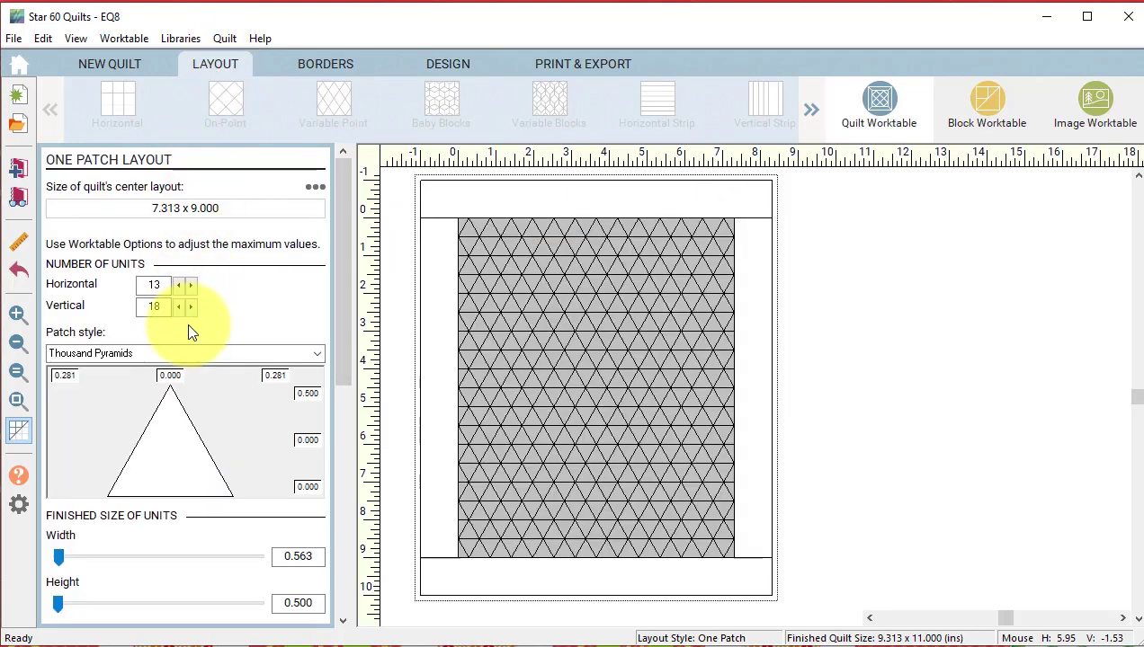
double_click(154, 285)
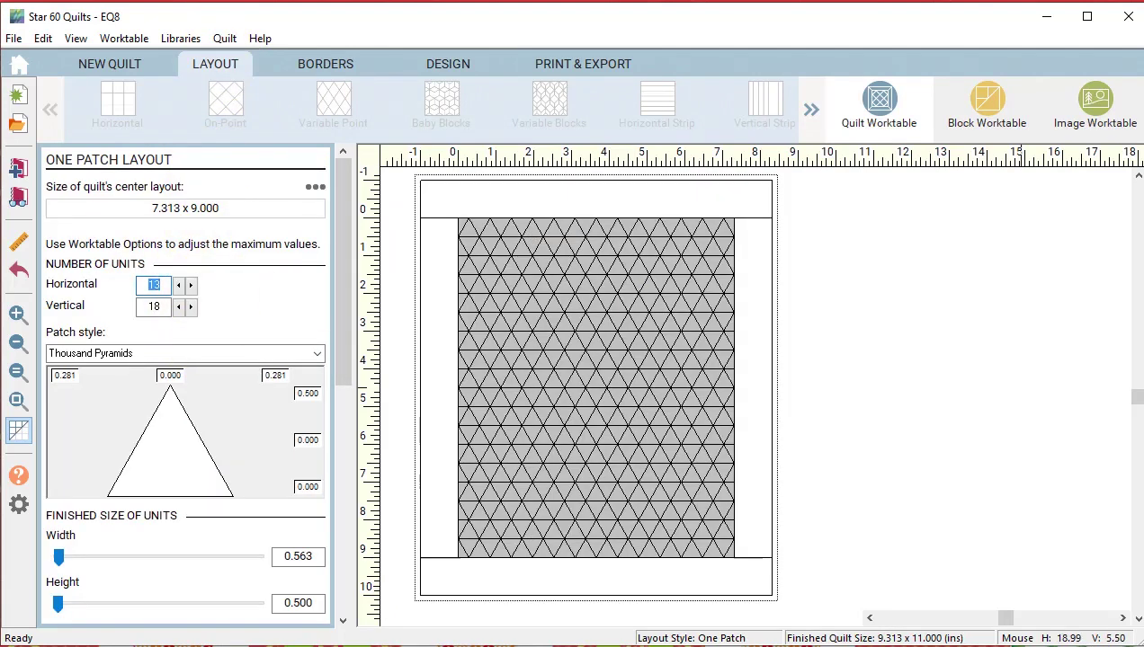
text(6)
click(449, 65)
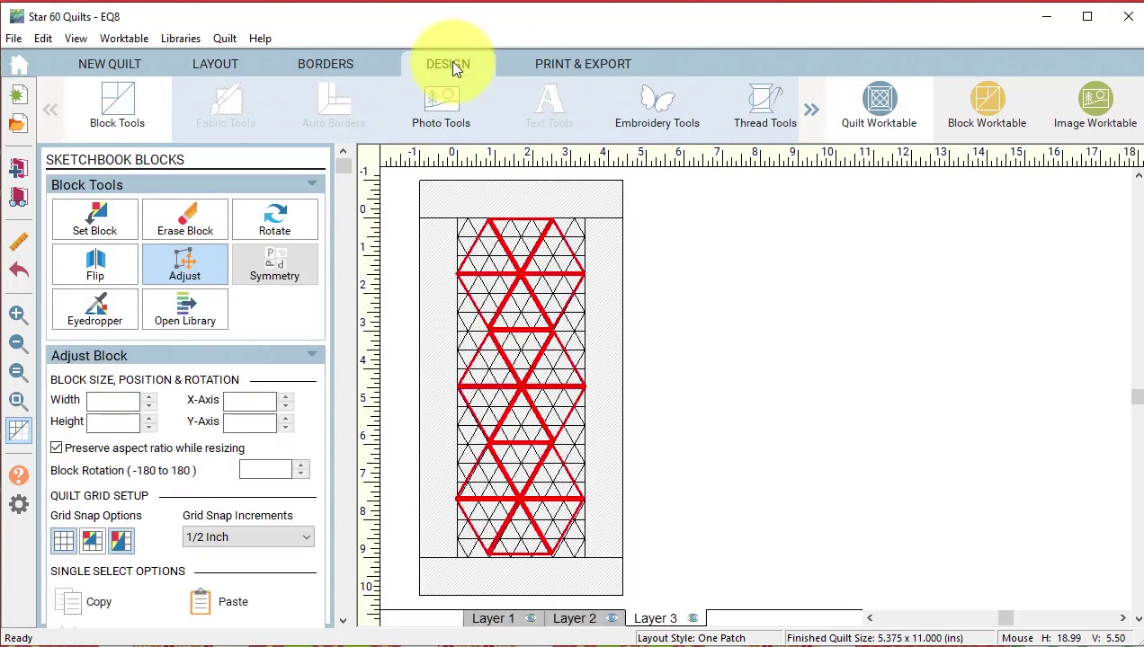
On Layer 1, paint the teal and off-white fabric patches in the top wedge of the first hexagon
click(501, 620)
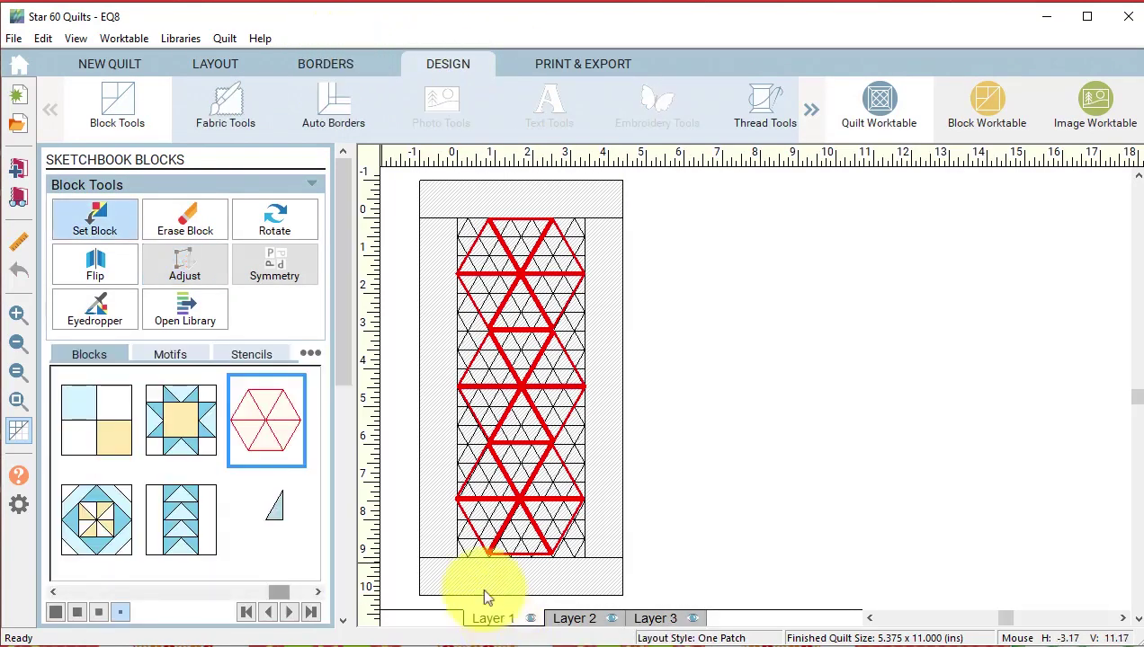
click(223, 105)
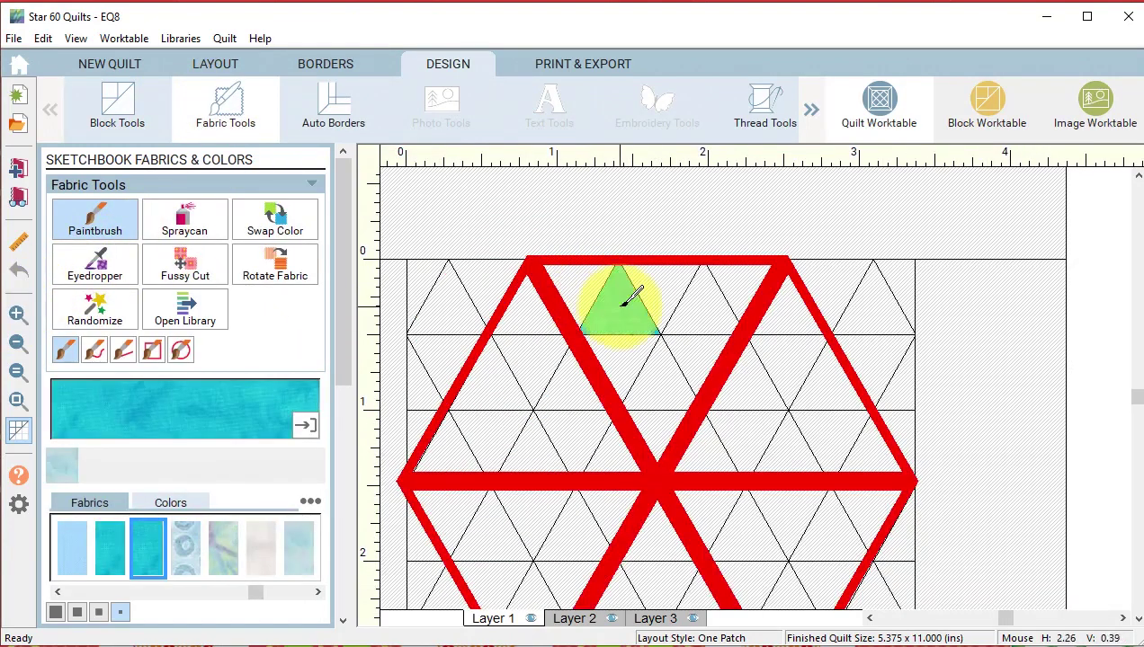
click(580, 292)
click(263, 557)
click(663, 292)
click(620, 358)
Complete the first hexagon's top wedge with yellow patches and one green patch
mouse_move(256, 593)
mouse_down()
mouse_move(222, 597)
mouse_move(254, 595)
mouse_up()
click(270, 550)
click(650, 422)
click(662, 385)
click(692, 357)
click(737, 285)
click(190, 547)
click(705, 308)
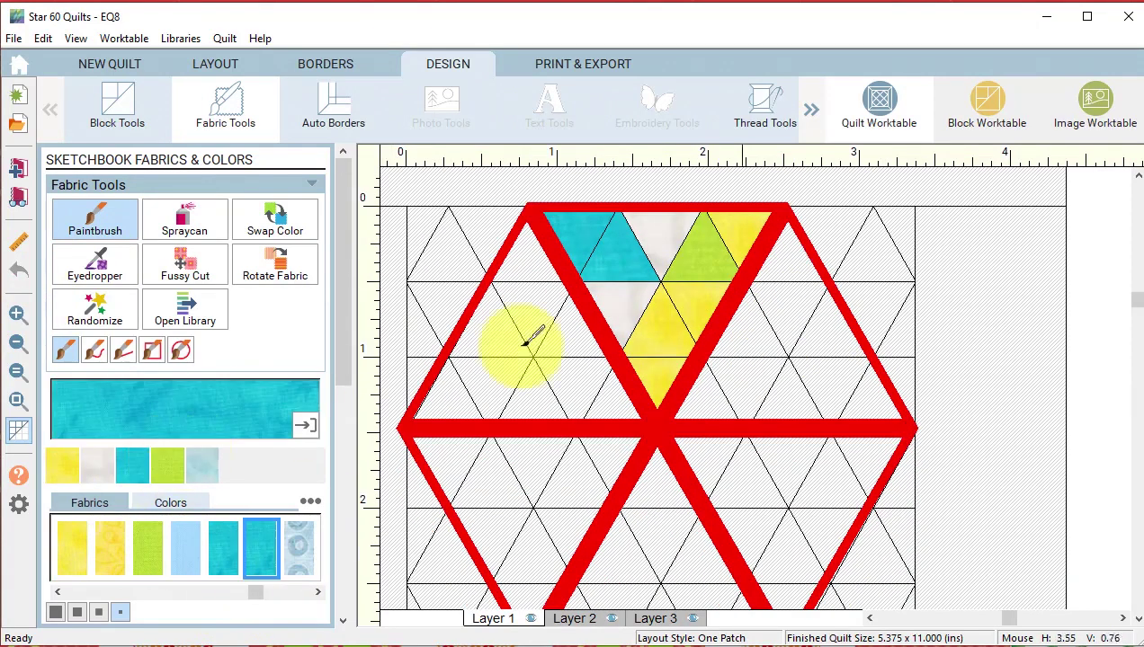
Paint the first hexagon's upper-right wedge with teal, off-white, green and yellow patches, rotating the top wedge's pattern
click(787, 257)
click(790, 304)
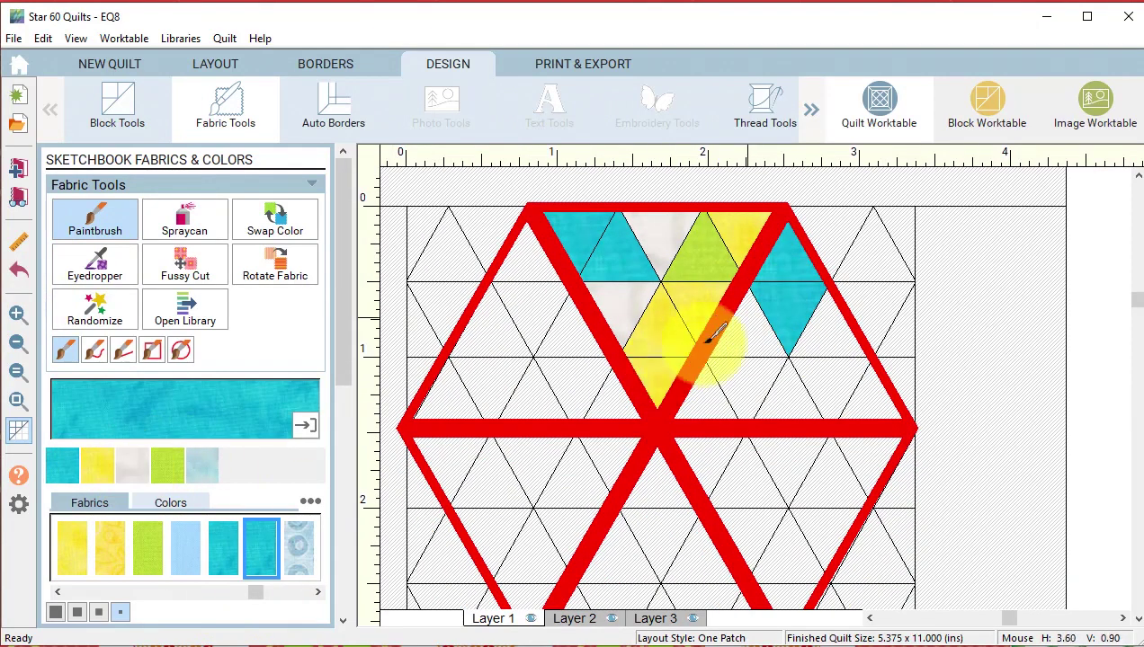
click(139, 461)
click(749, 330)
click(812, 331)
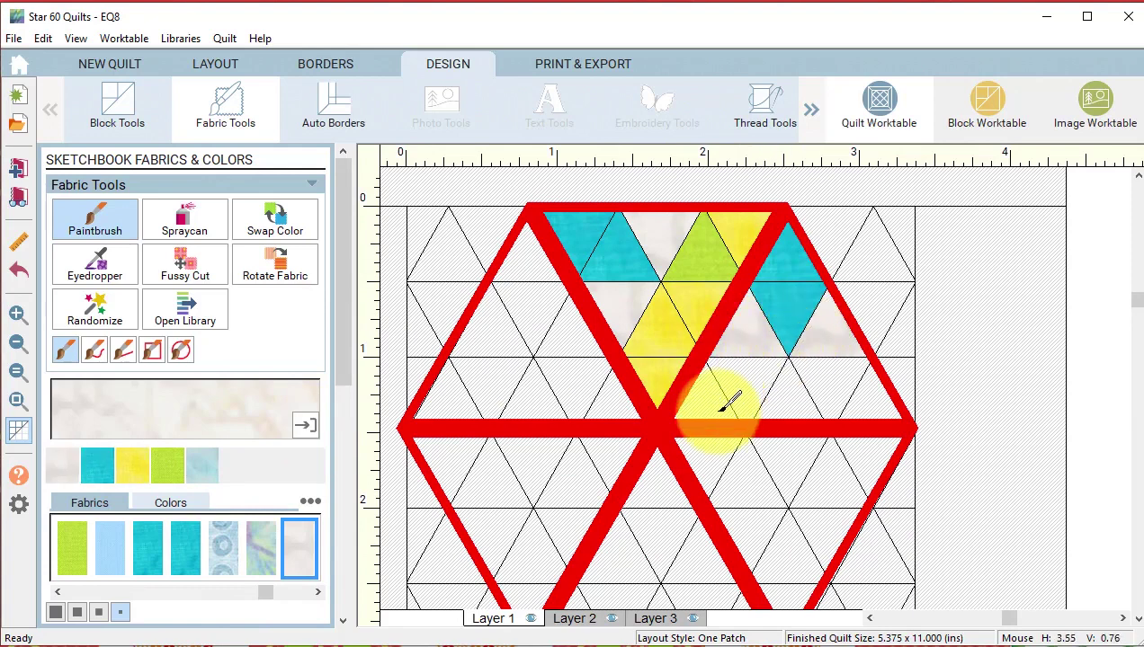
click(167, 466)
click(729, 382)
click(829, 382)
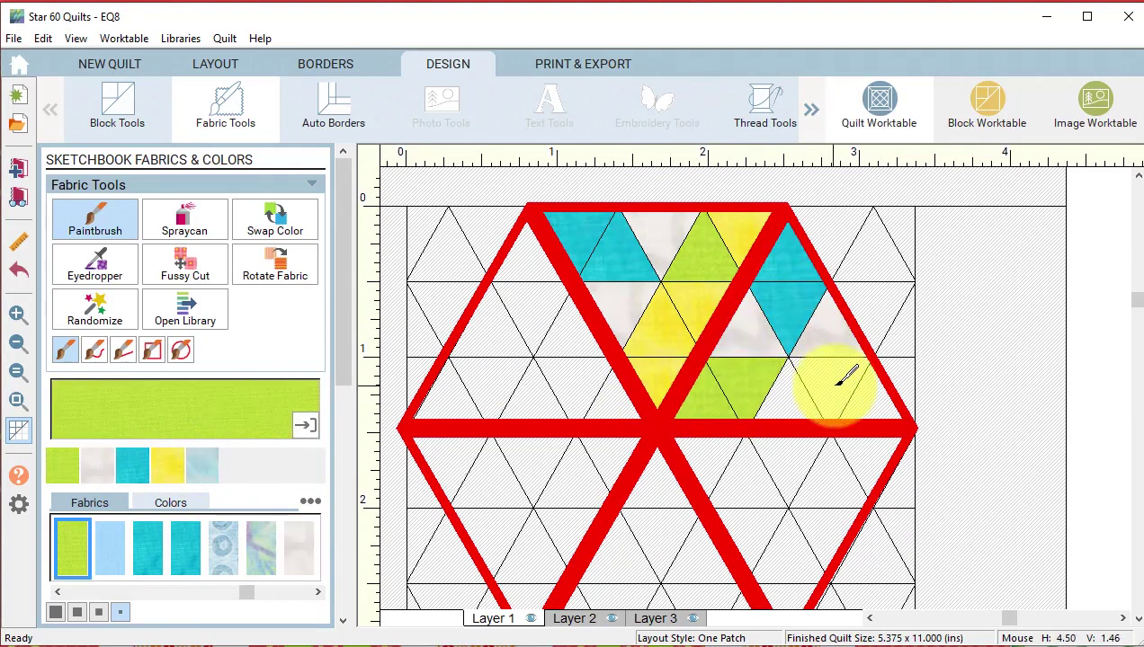
click(167, 465)
click(791, 395)
click(890, 398)
Paint the teal patches in the four remaining wedges of the first hexagon
scroll(894, 396, down, 2)
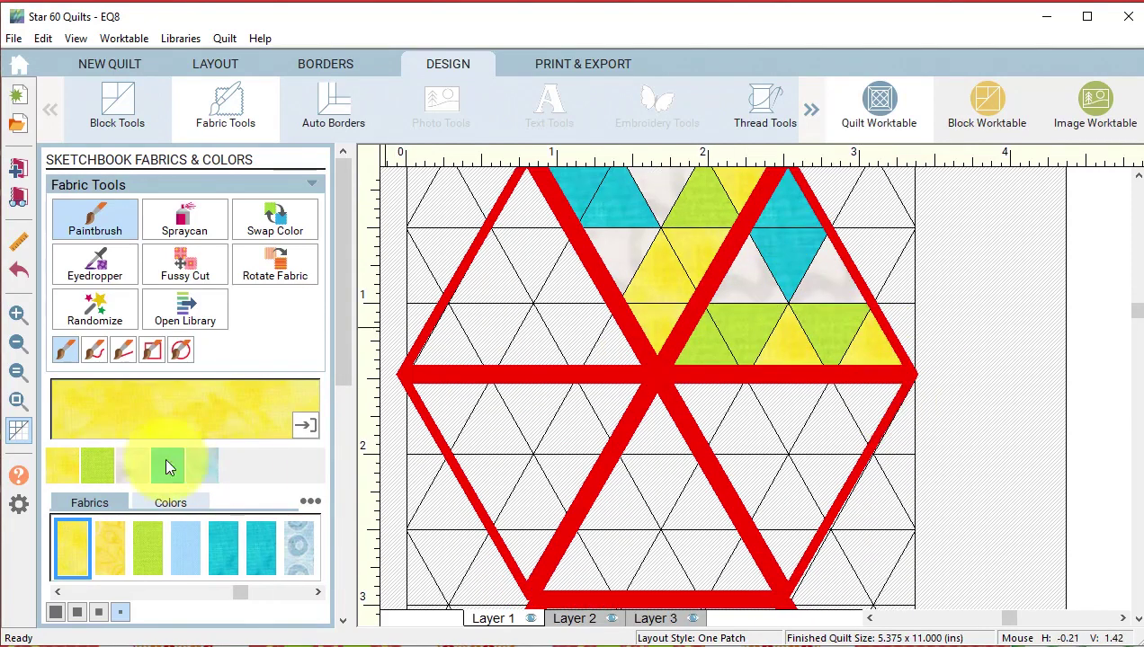
click(167, 466)
click(856, 403)
click(805, 436)
click(531, 499)
click(530, 549)
click(710, 557)
click(454, 337)
click(489, 324)
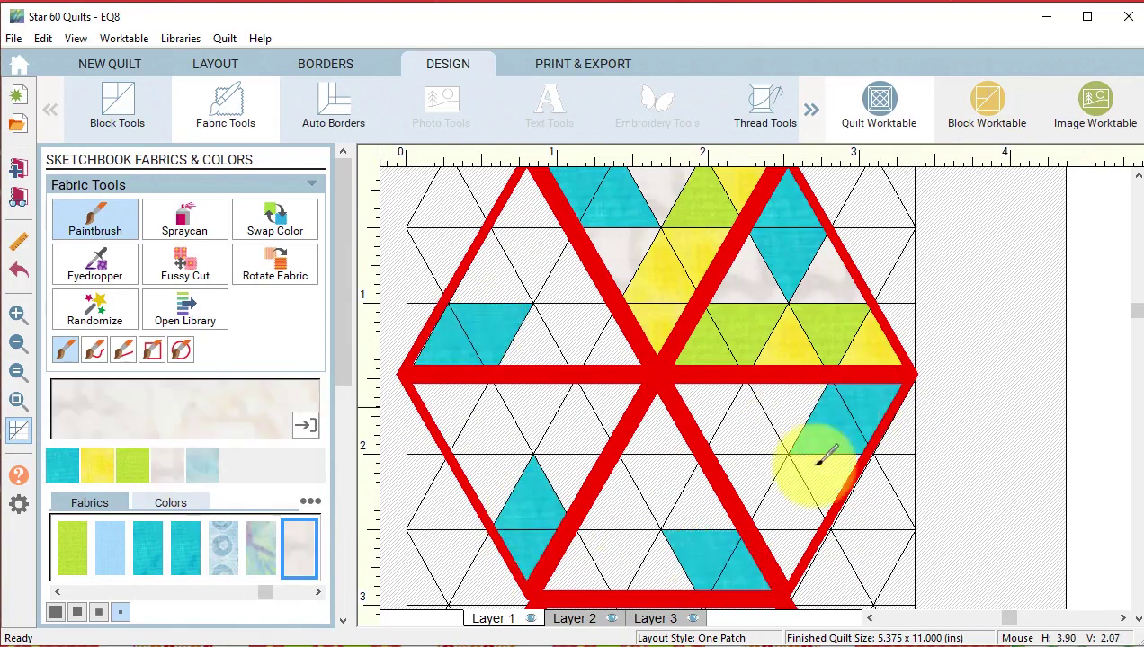
Paint the off-white patches in the four remaining wedges of the first hexagon
click(816, 465)
click(701, 503)
click(537, 341)
click(490, 274)
Paint the yellow patches in the lower-right and lower-left wedges of the first hexagon
click(137, 468)
click(711, 401)
click(786, 545)
click(576, 432)
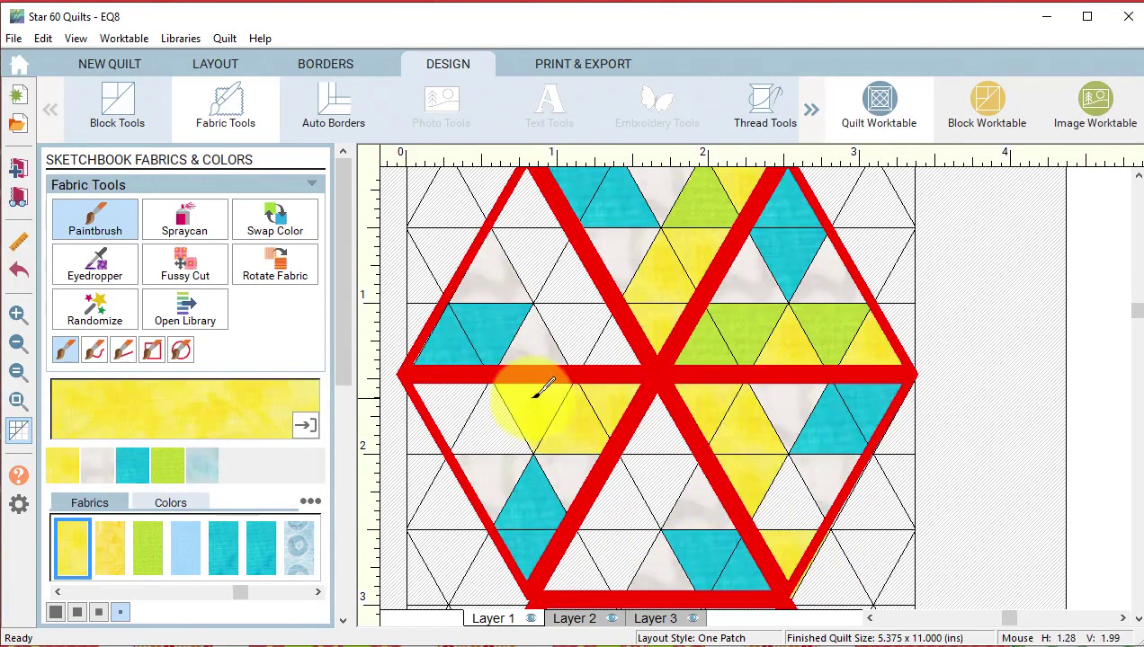
click(446, 396)
Paint the green patches in the four remaining wedges of the first hexagon and the yellow patches in its bottom and upper-left wedges
click(167, 466)
click(748, 481)
click(552, 449)
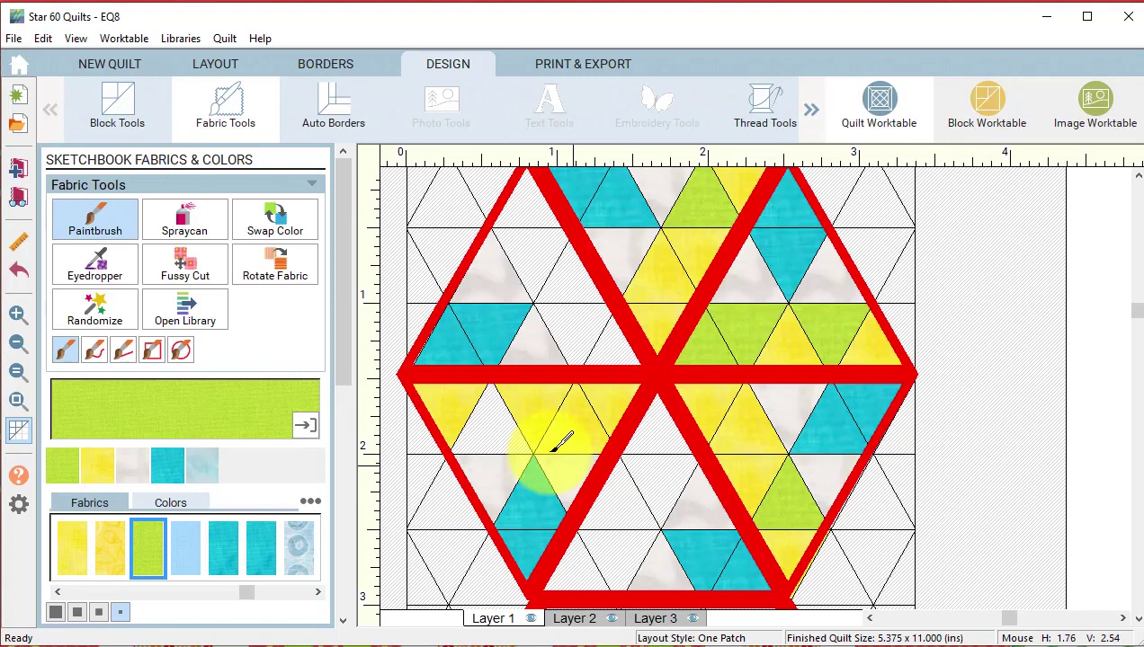
click(494, 436)
click(621, 544)
click(530, 257)
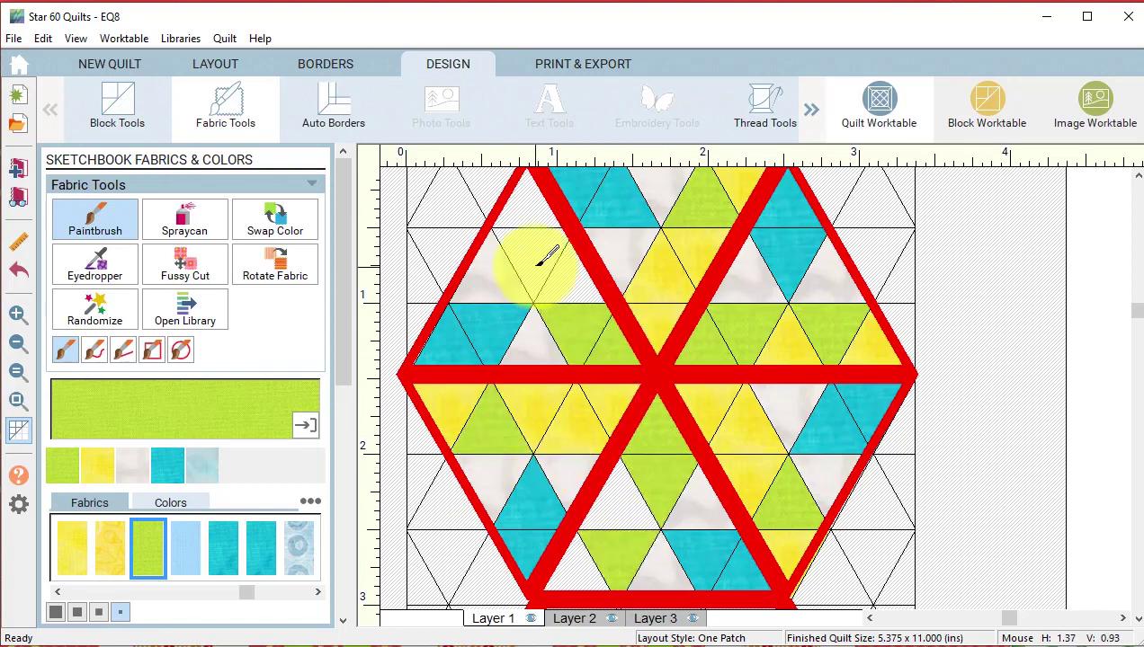
click(110, 466)
click(611, 504)
Paint the second and third hexagons with the same teal, off-white, green and yellow patch arrangement as the first hexagon
click(18, 371)
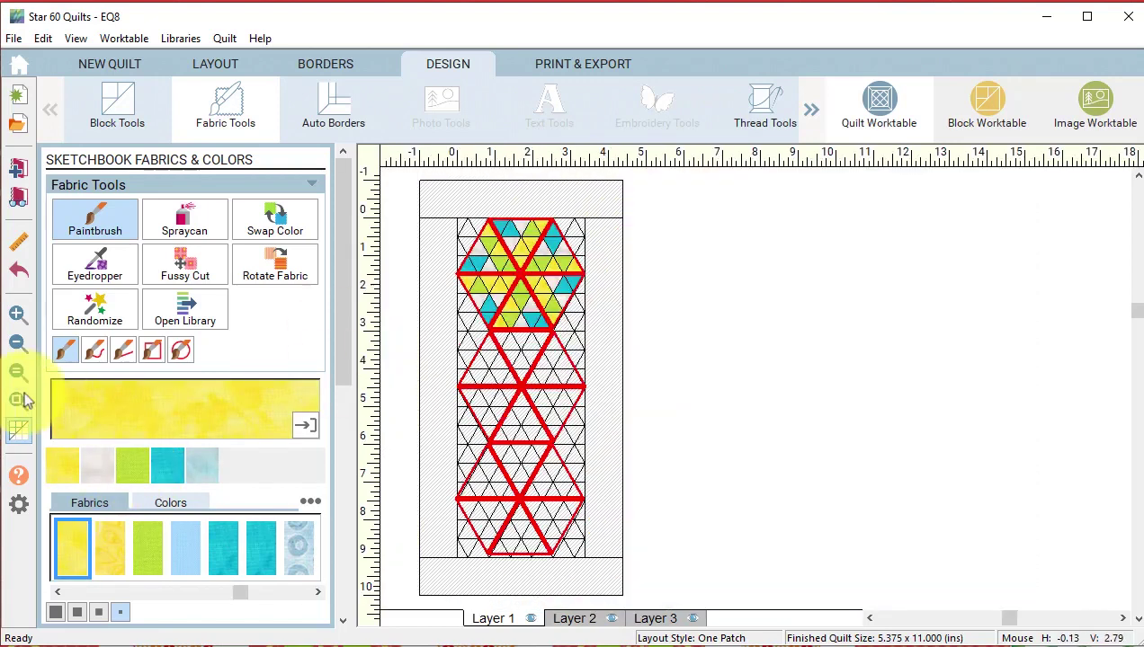
alt+click(503, 337)
click(538, 433)
click(480, 377)
click(489, 421)
click(507, 452)
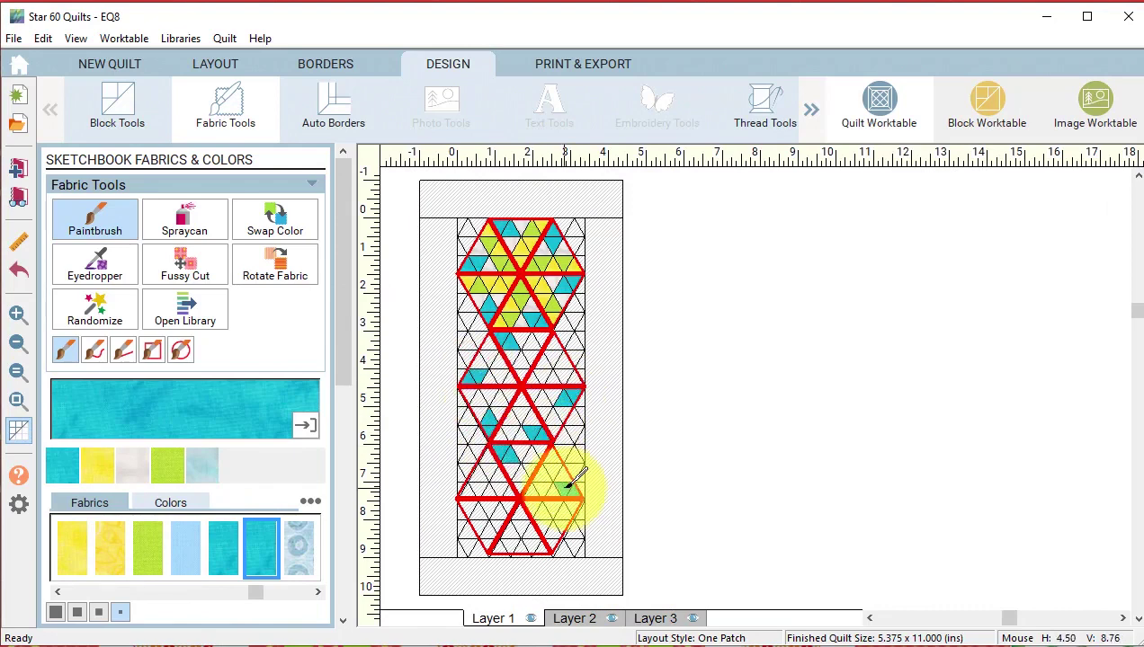
click(567, 512)
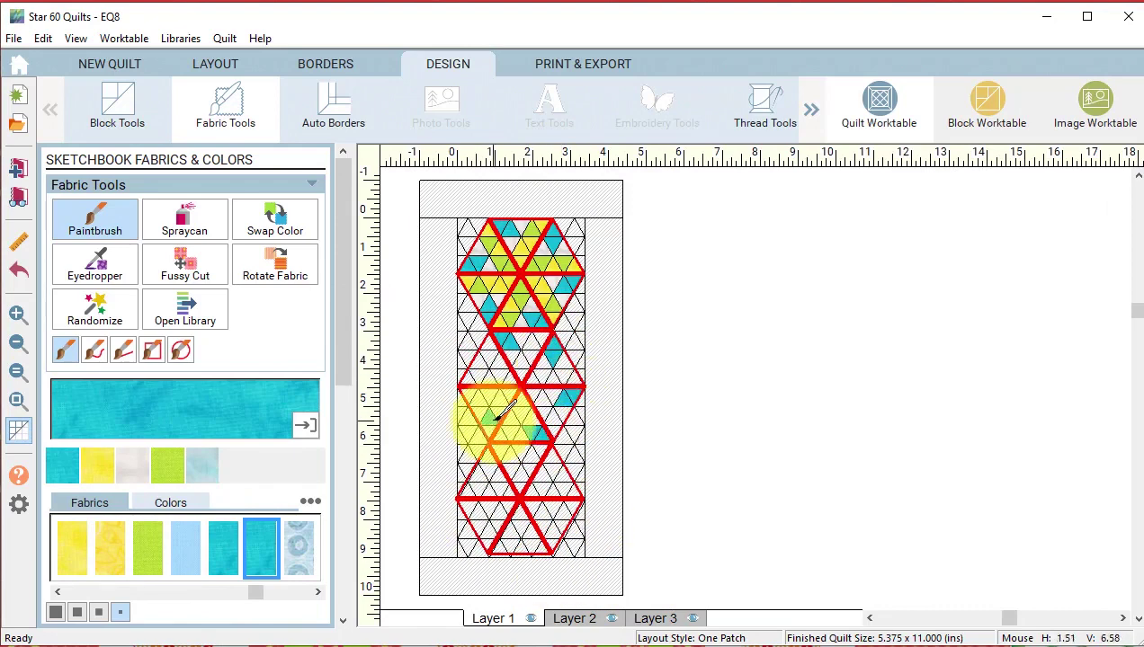
click(550, 476)
click(538, 544)
click(488, 537)
click(132, 464)
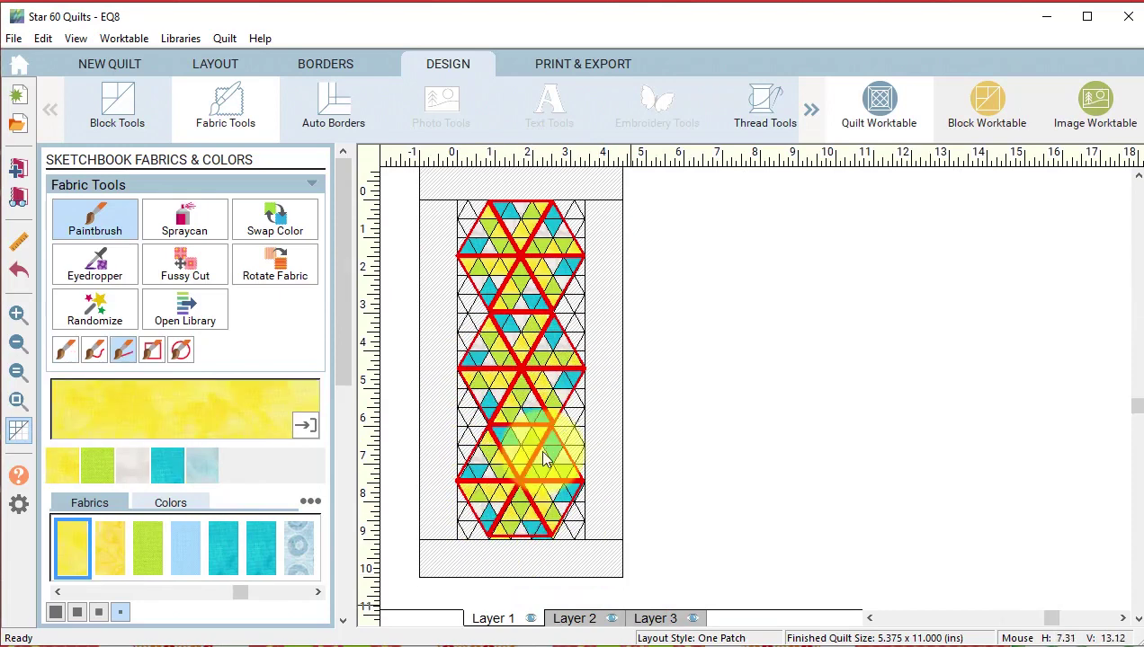
Delete the three hexagon guide blocks from Layer 3 and hide the patch outlines
click(693, 619)
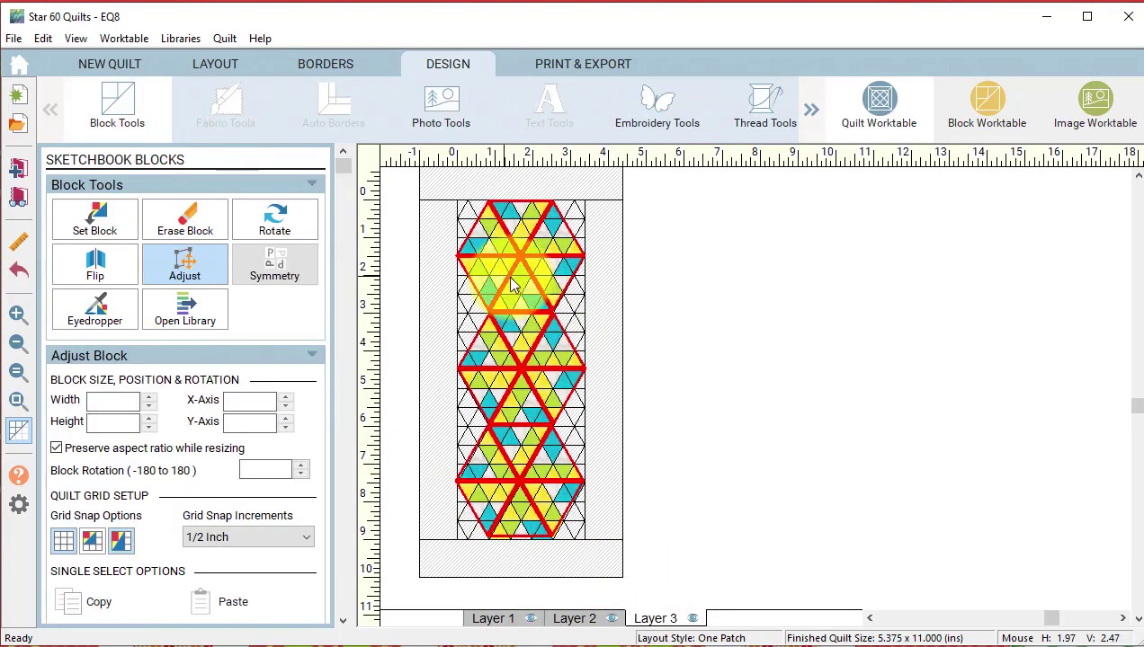
click(510, 278)
key(Delete)
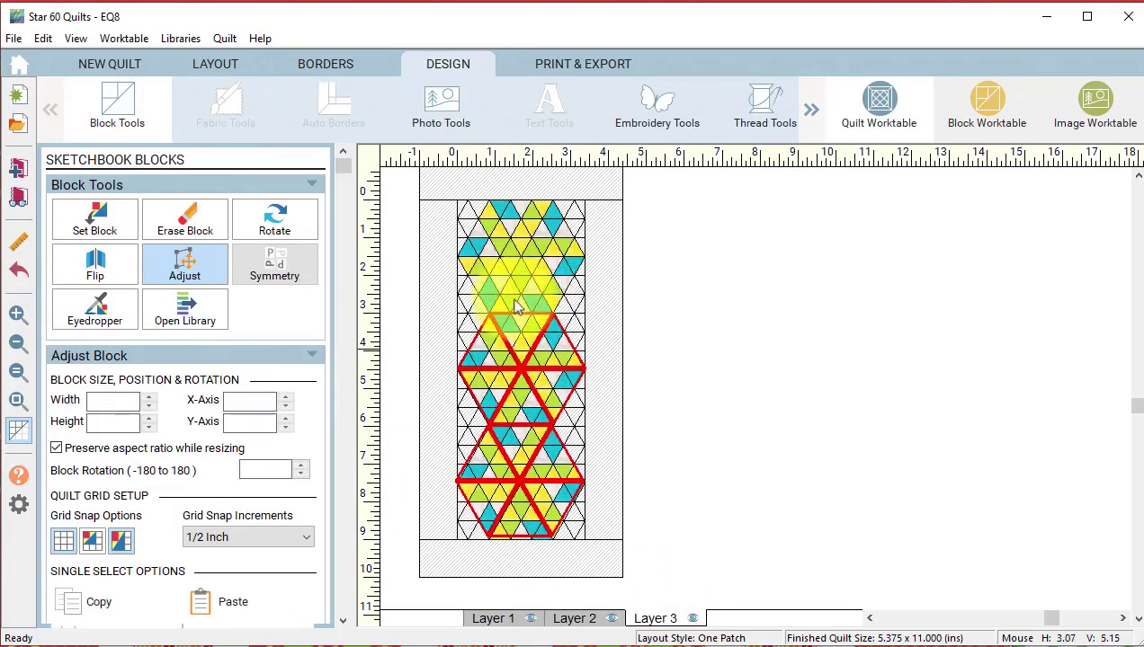
click(526, 377)
key(Delete)
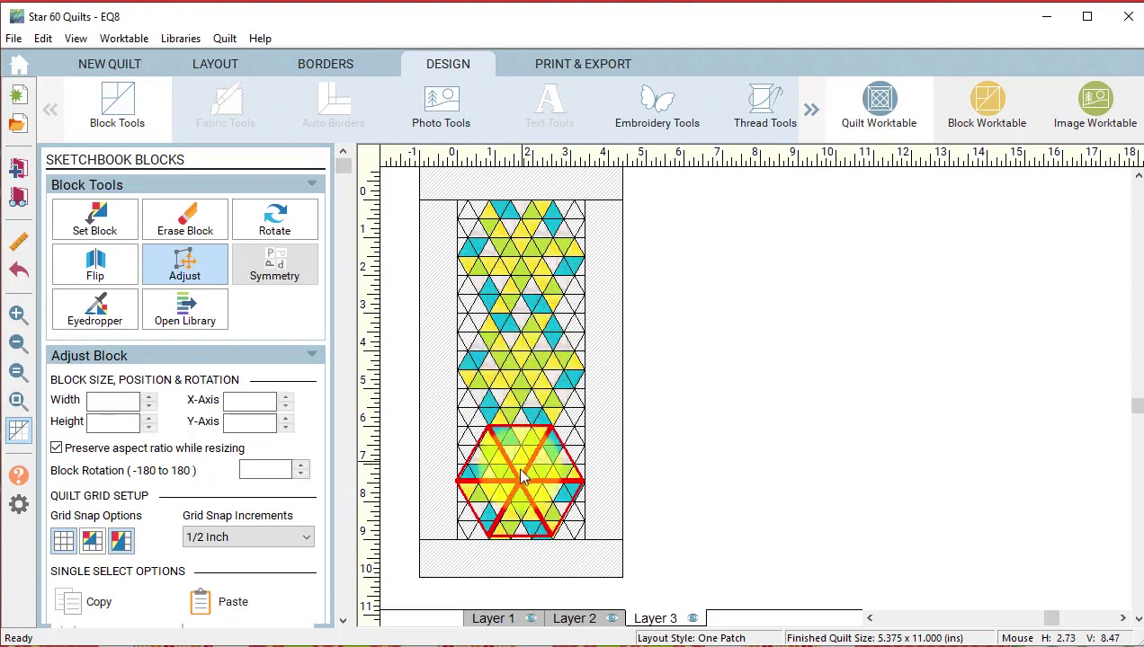
click(575, 486)
key(Delete)
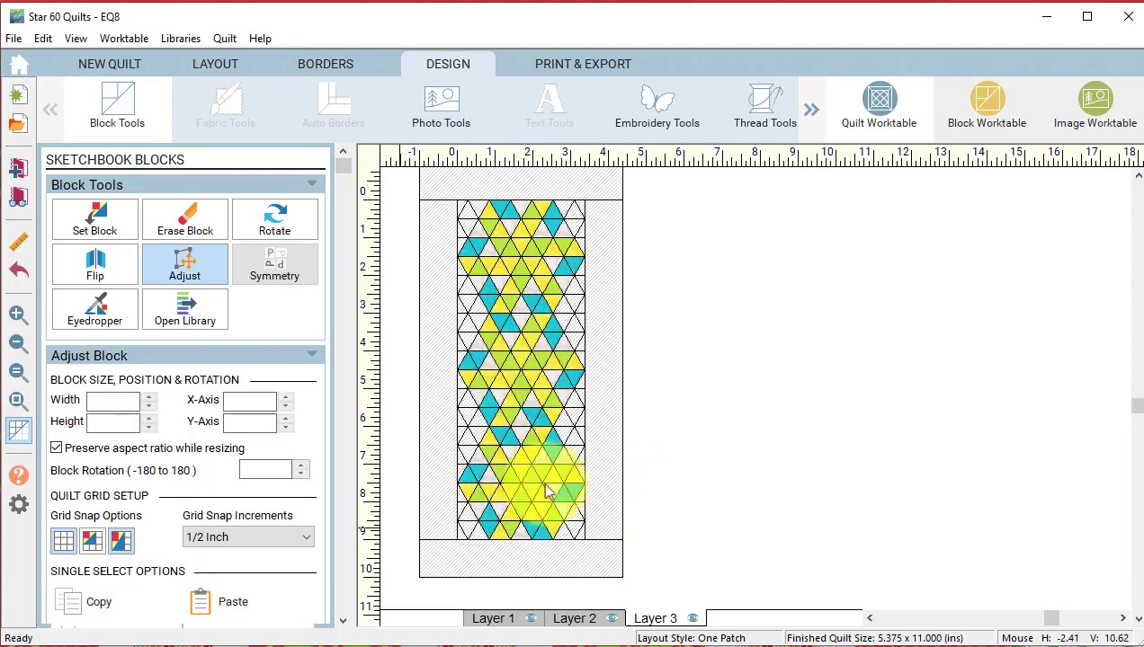
click(20, 432)
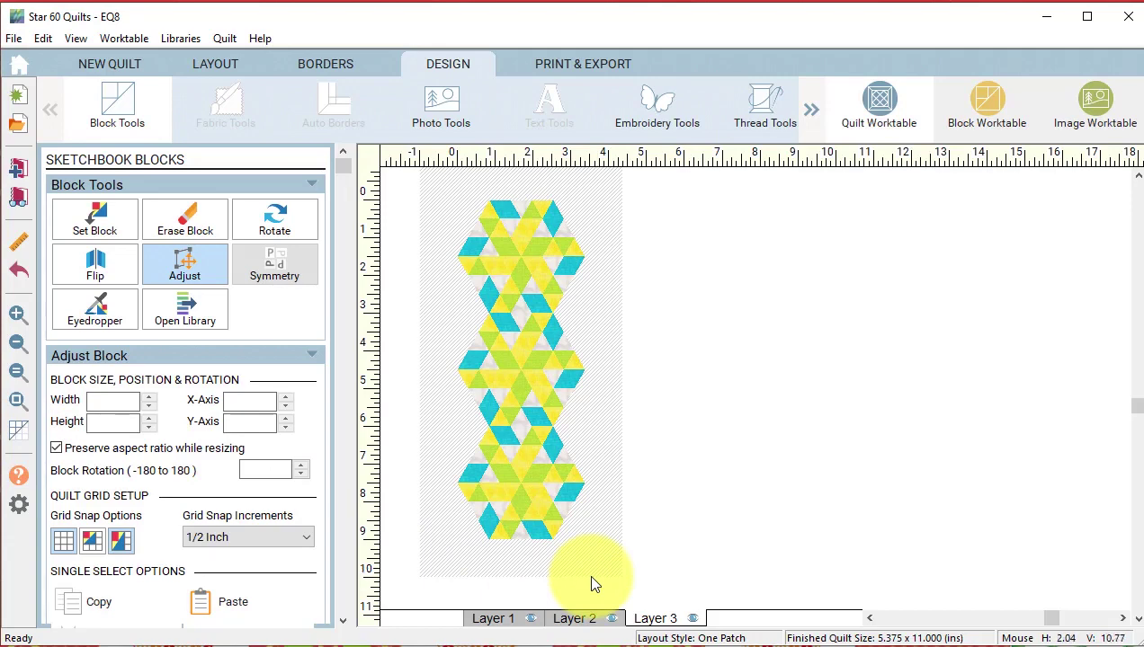
Set the first border to 0.5 inch on all sides and add a second border around the quilt
click(329, 64)
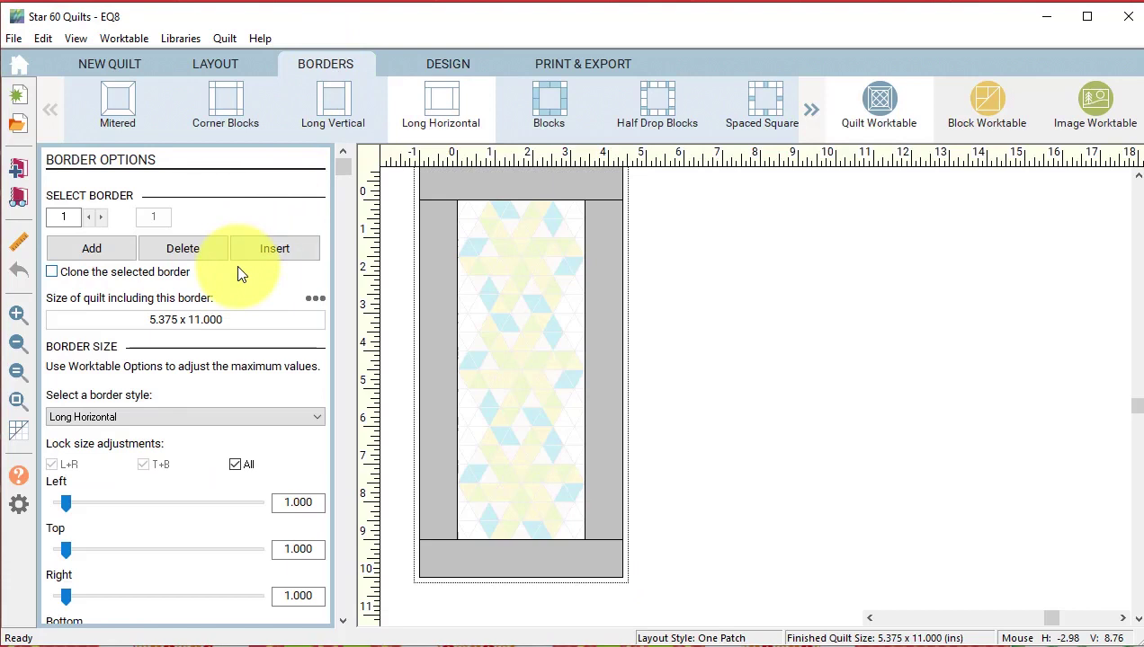
double_click(283, 503)
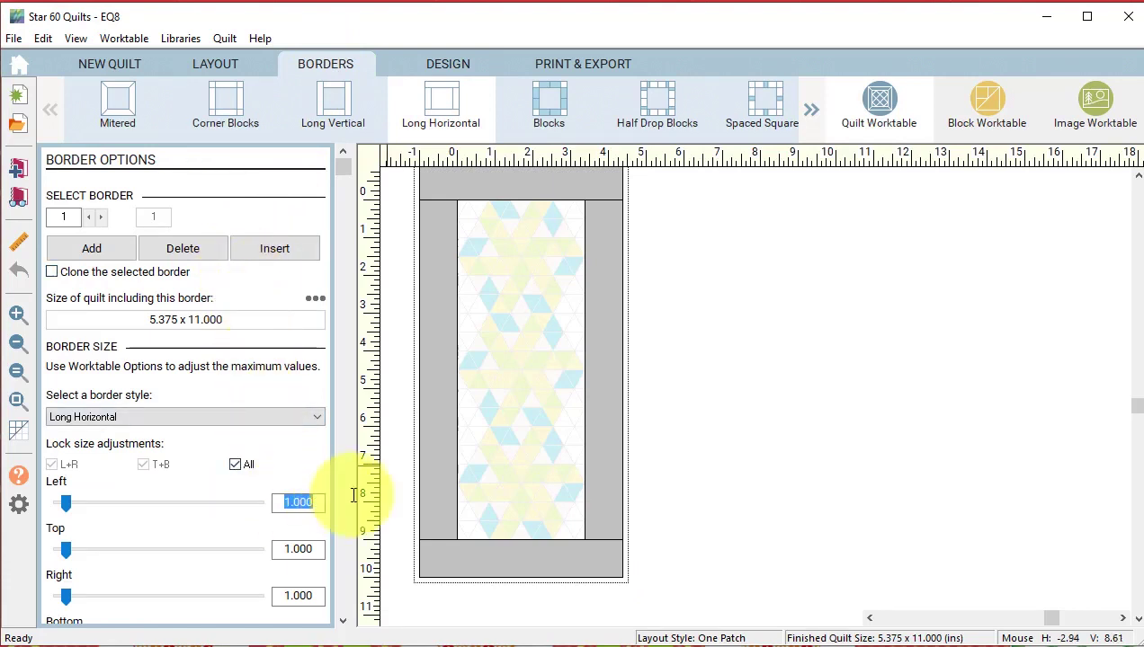
text(.5)
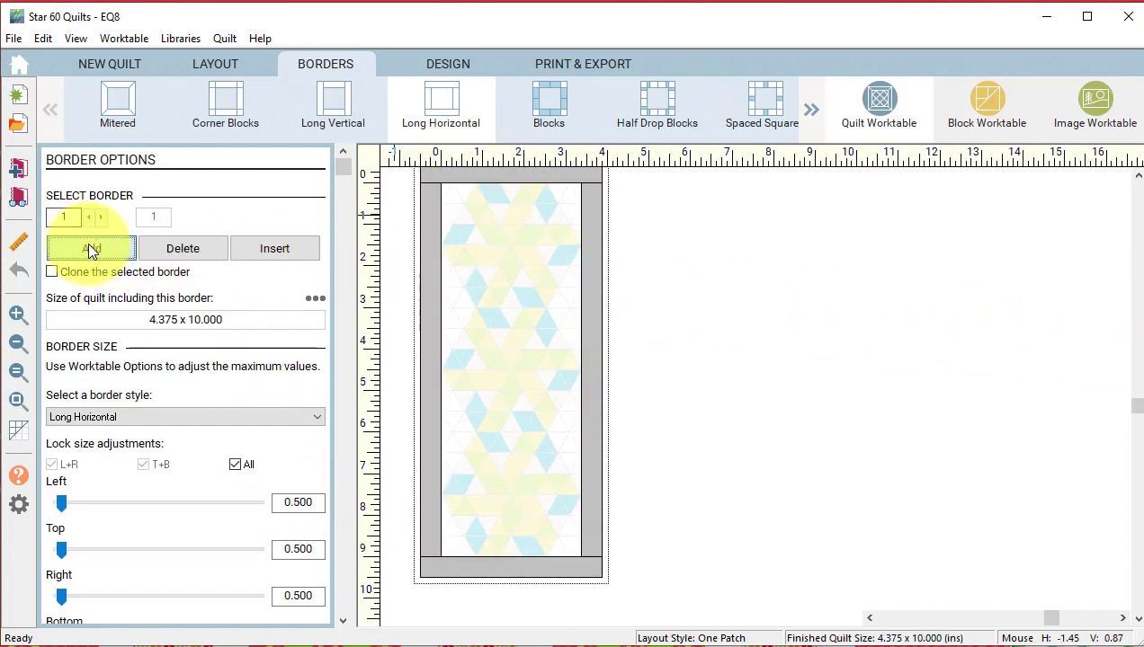
click(90, 248)
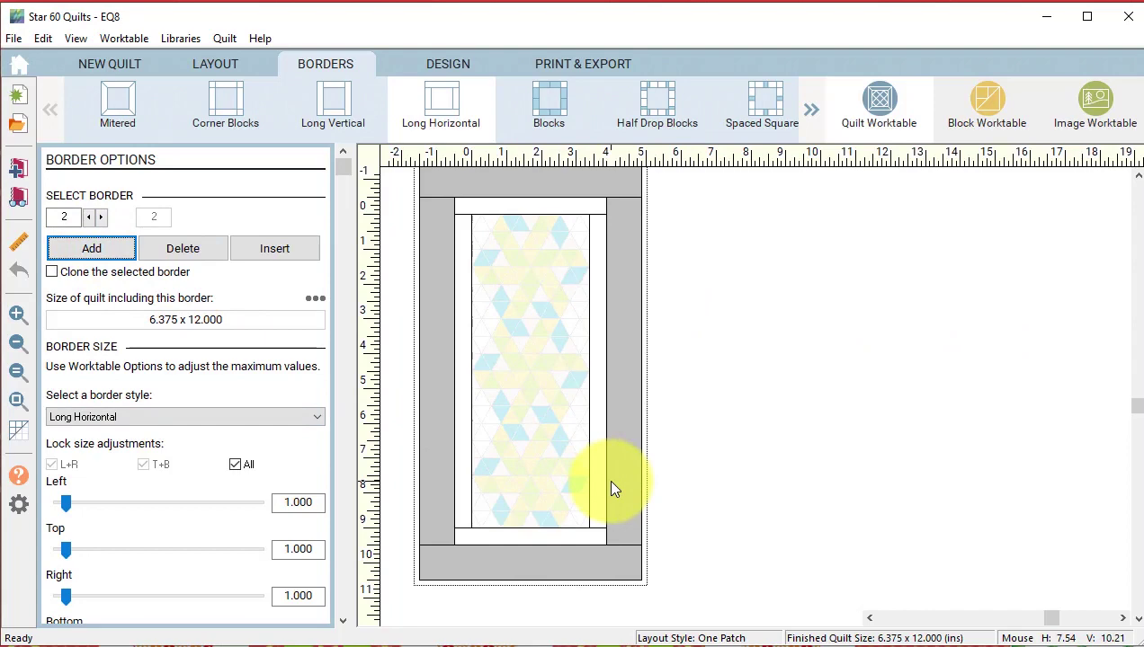
click(446, 63)
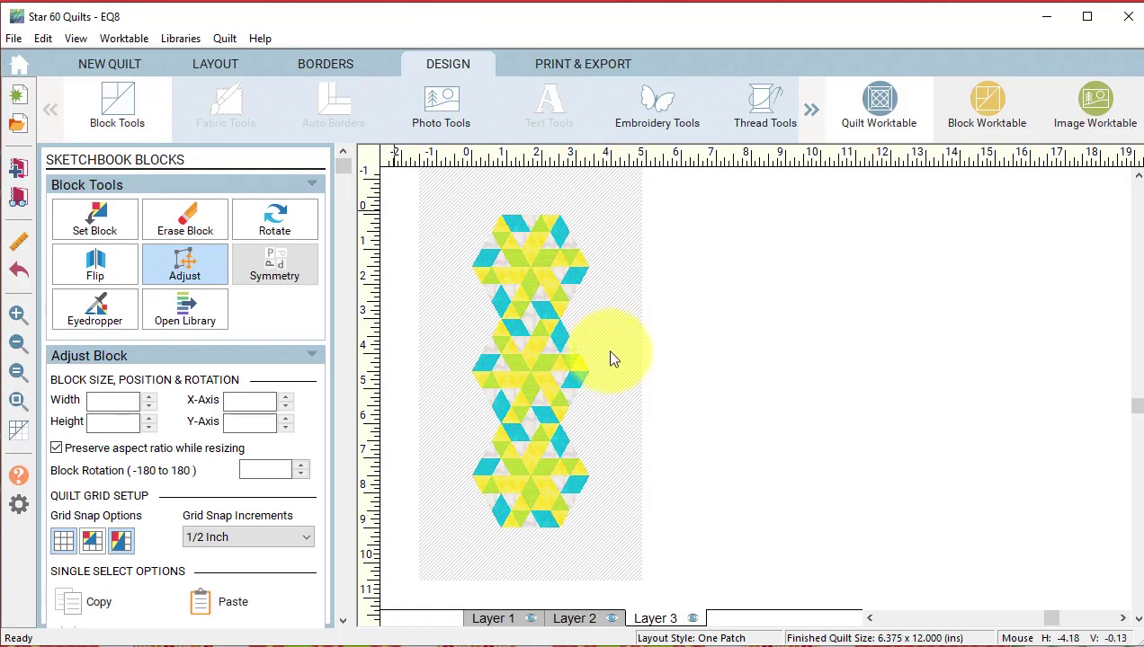
Start a new pieced PolyDraw block on the Block Worktable
click(986, 108)
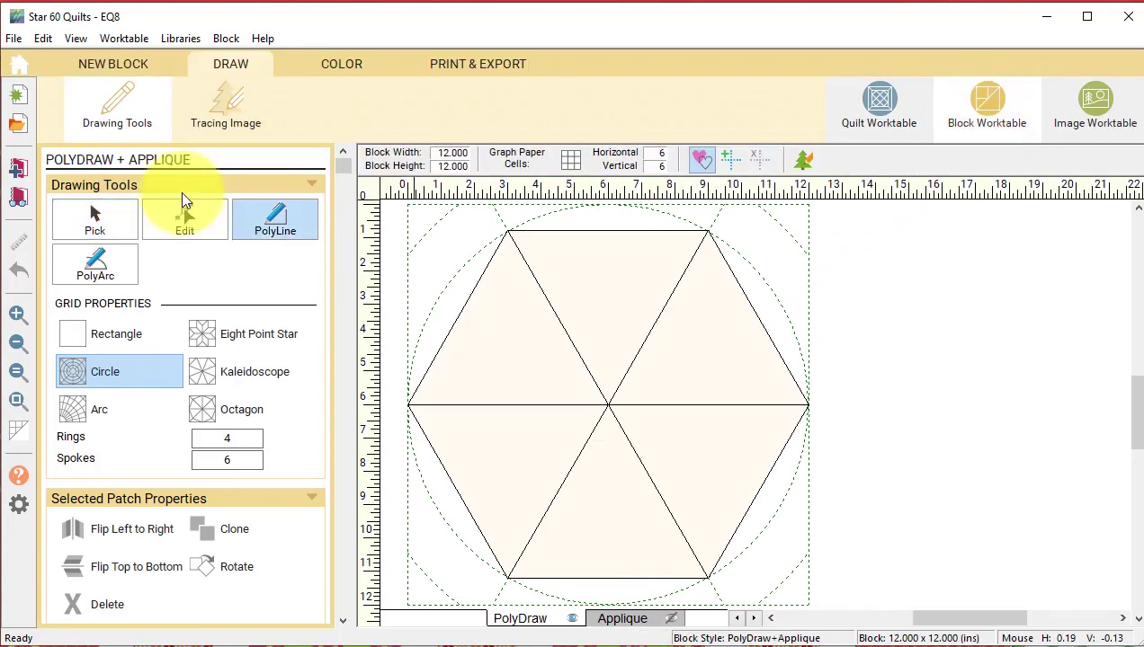
click(107, 63)
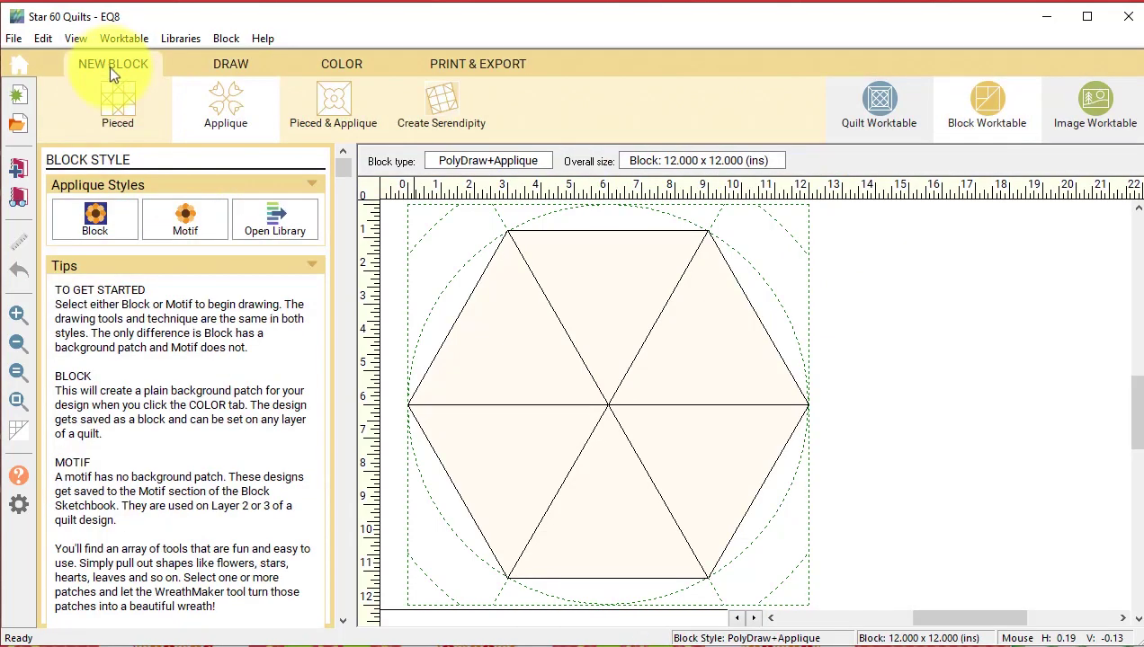
click(127, 101)
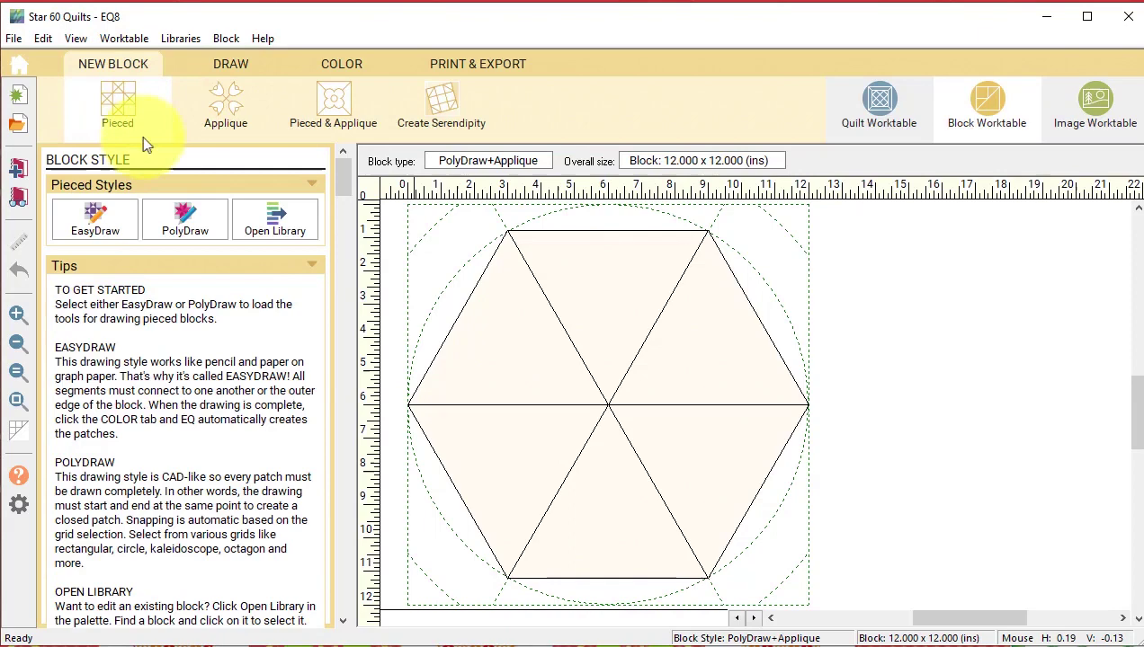
click(180, 230)
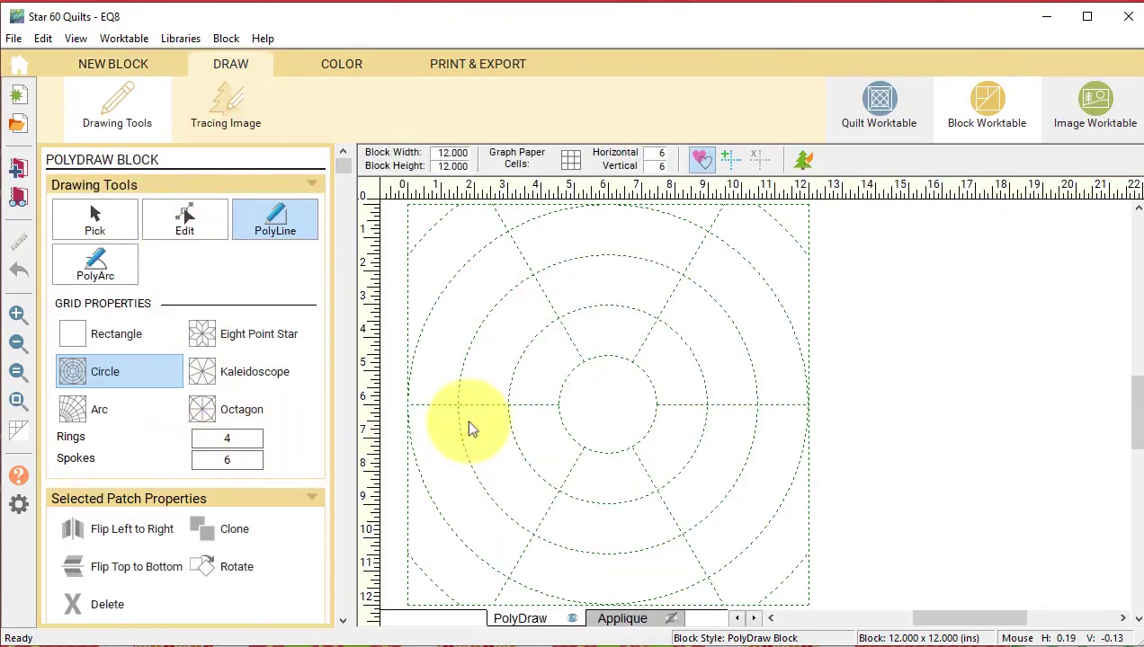
Draw a right-triangle patch from the block center along the upper-right spoke to the outer ring, straight down to the horizontal spoke and back
click(609, 404)
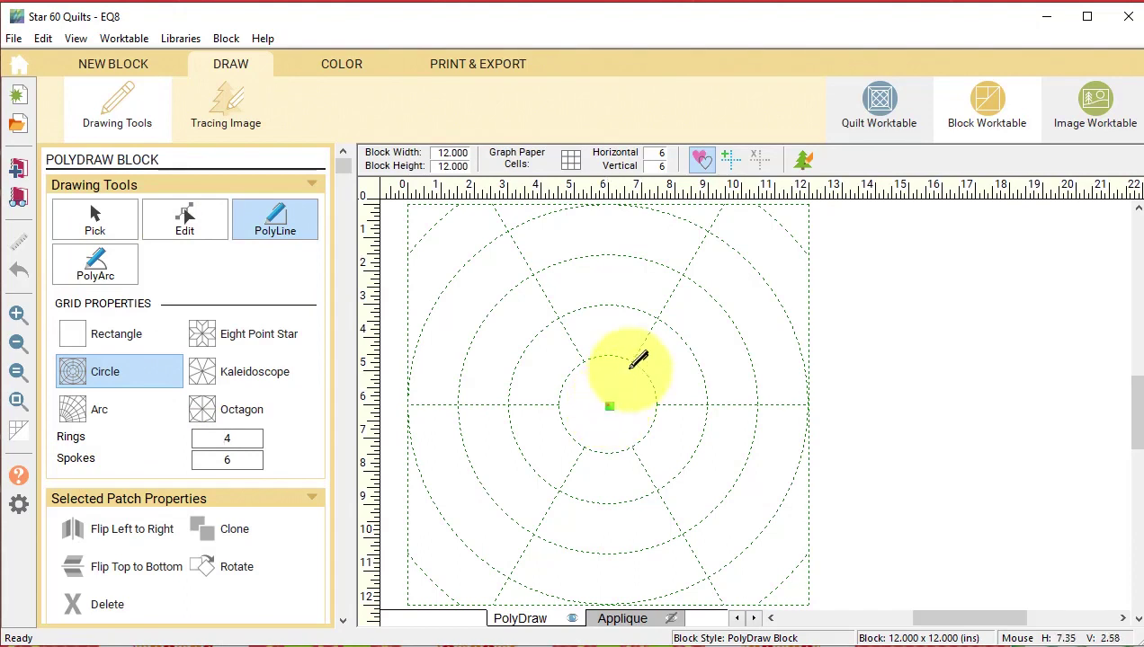
click(709, 232)
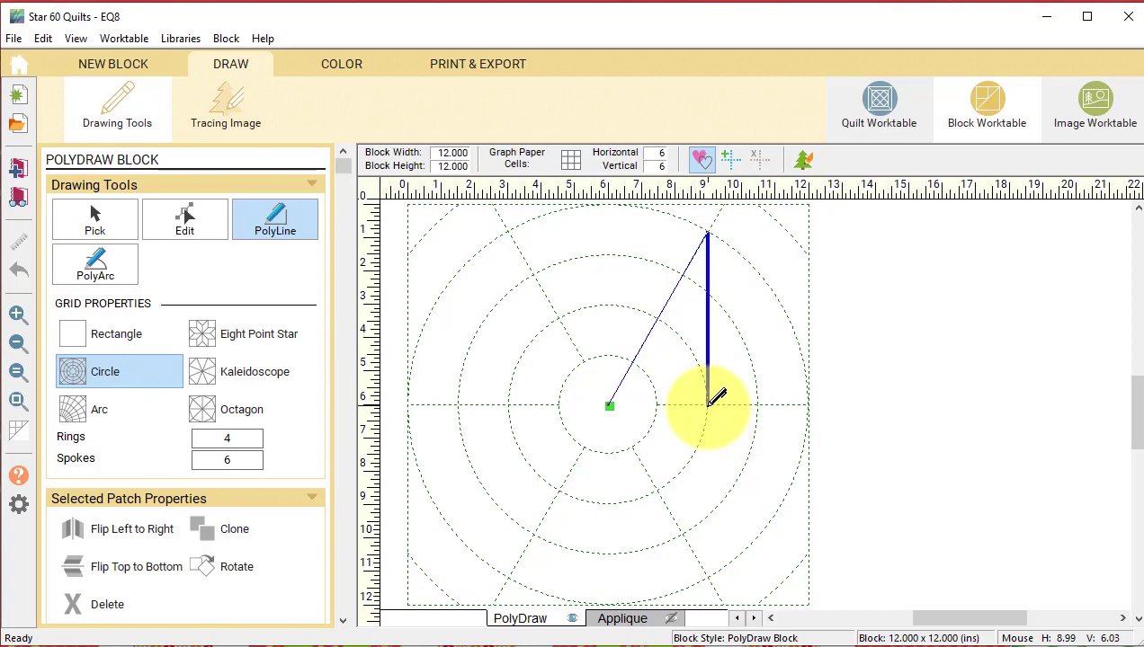
double_click(710, 403)
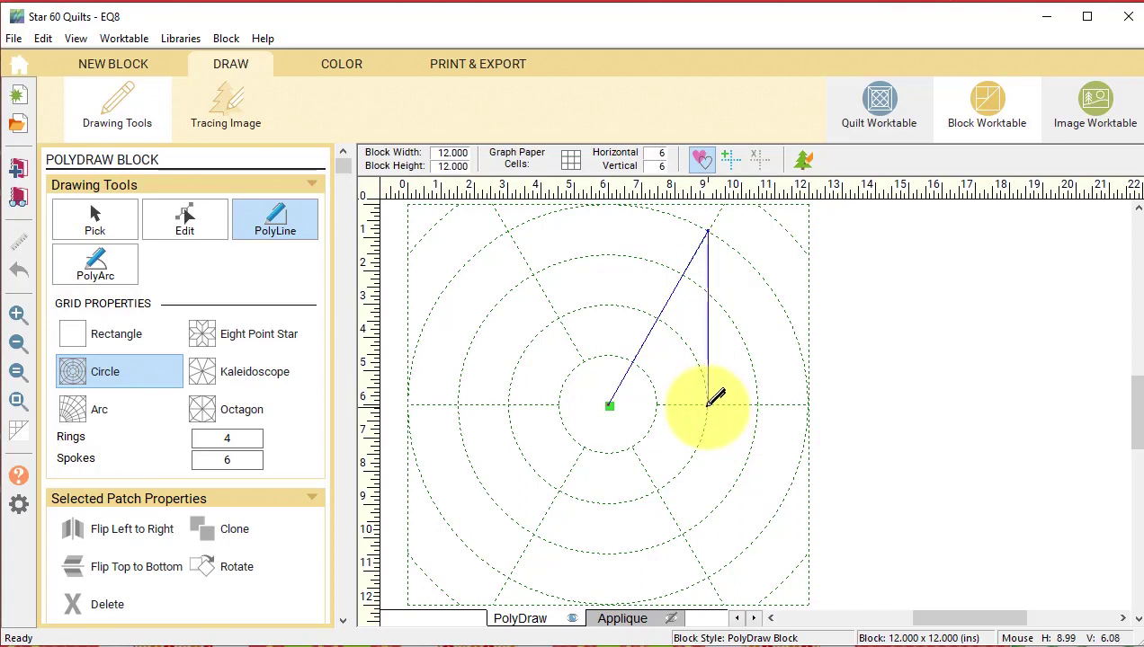
click(612, 403)
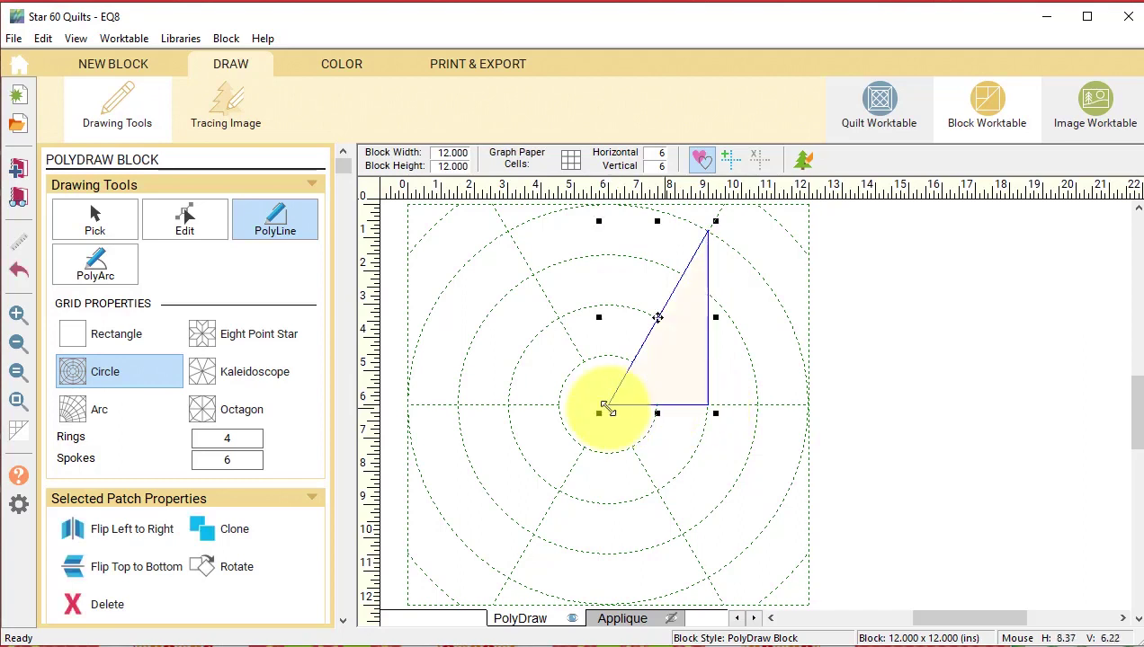
click(334, 67)
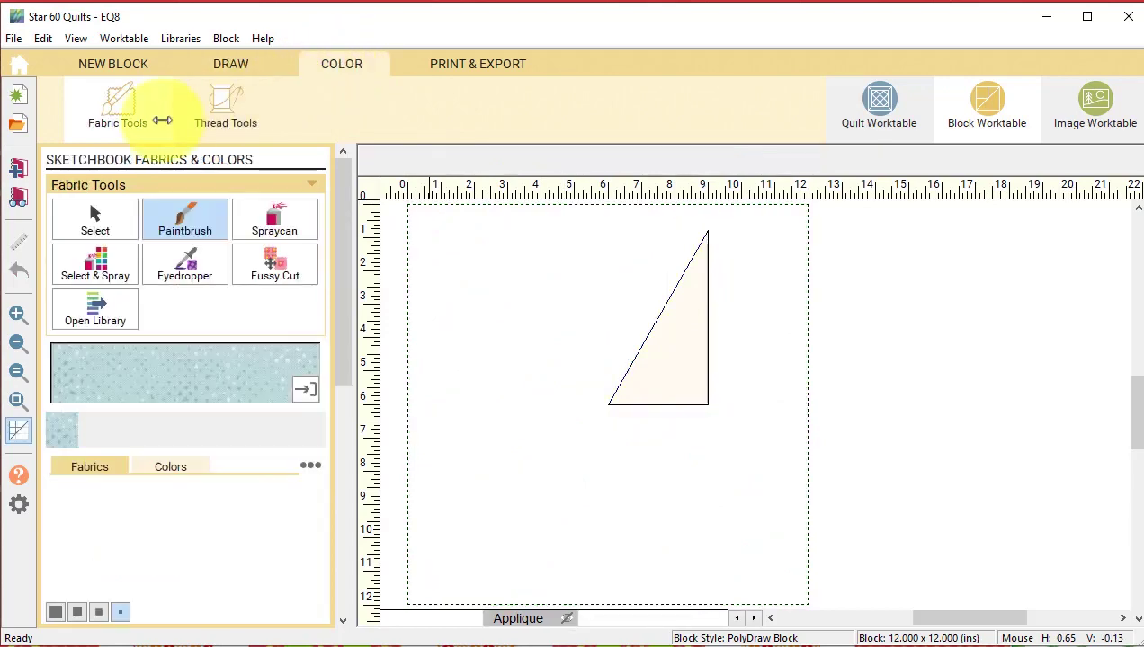
Return to the quilt and set the uncolored right-triangle block on Layer 2, over the quilt's right side
click(880, 103)
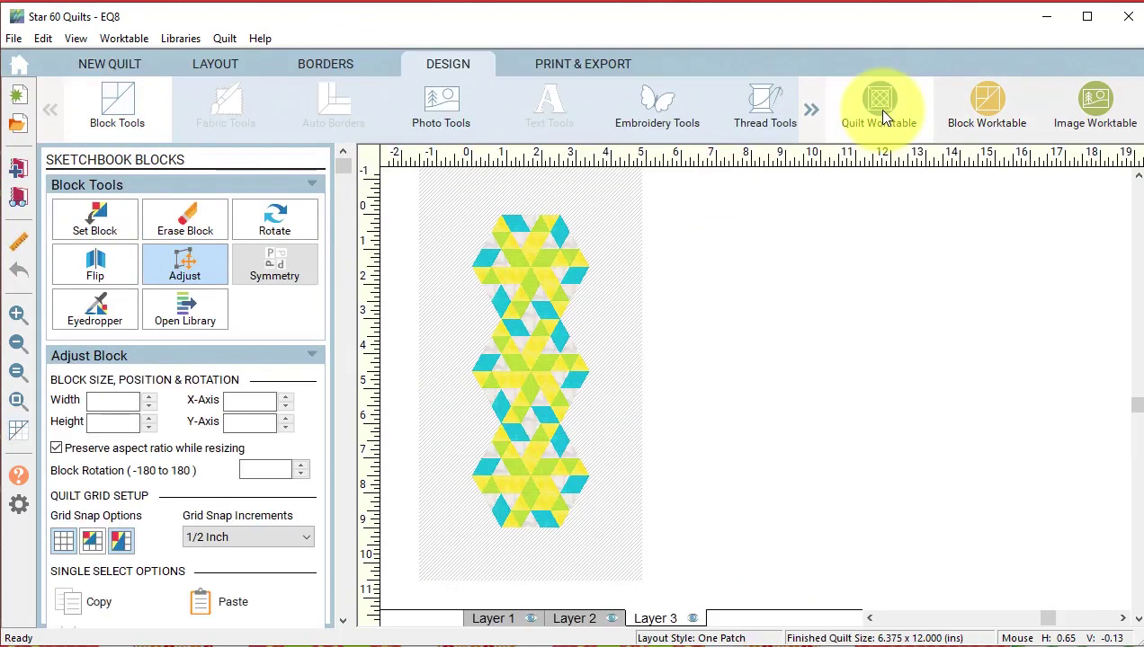
click(97, 221)
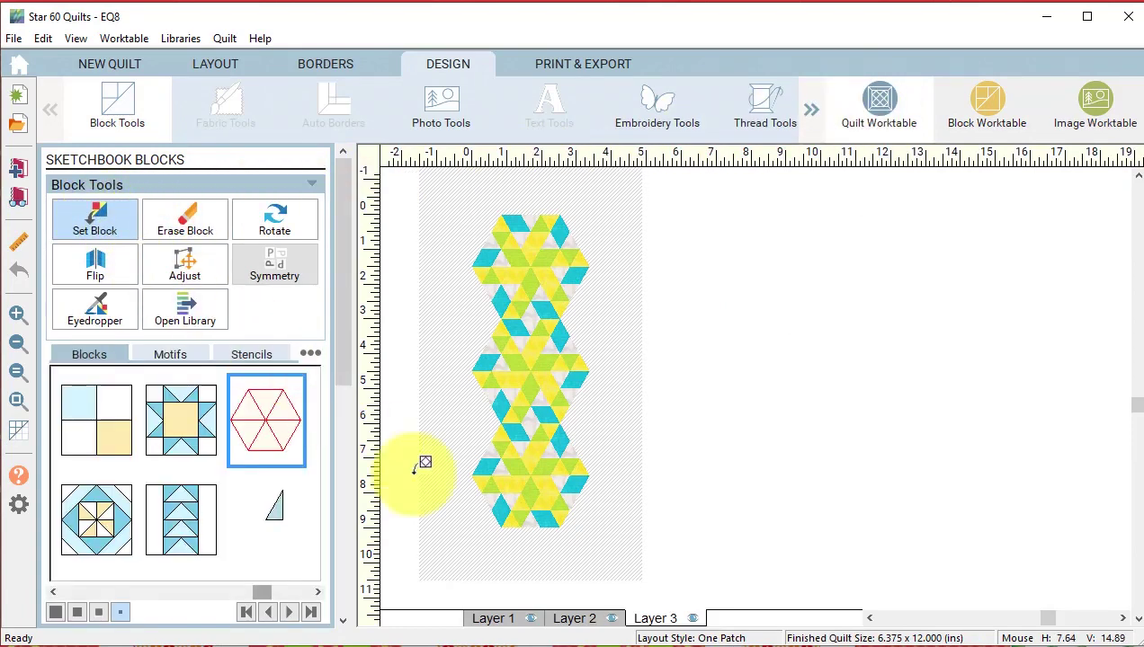
click(575, 619)
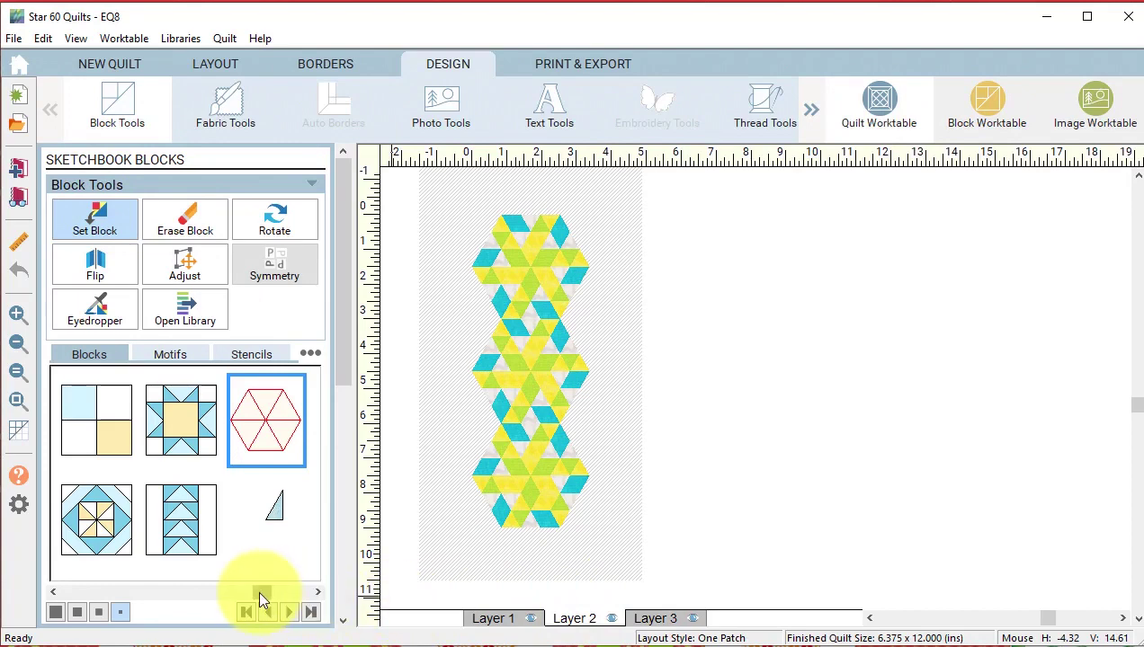
drag(261, 594, 324, 598)
mouse_move(277, 419)
mouse_down()
mouse_move(324, 406)
mouse_move(582, 268)
mouse_move(571, 276)
mouse_up()
click(656, 375)
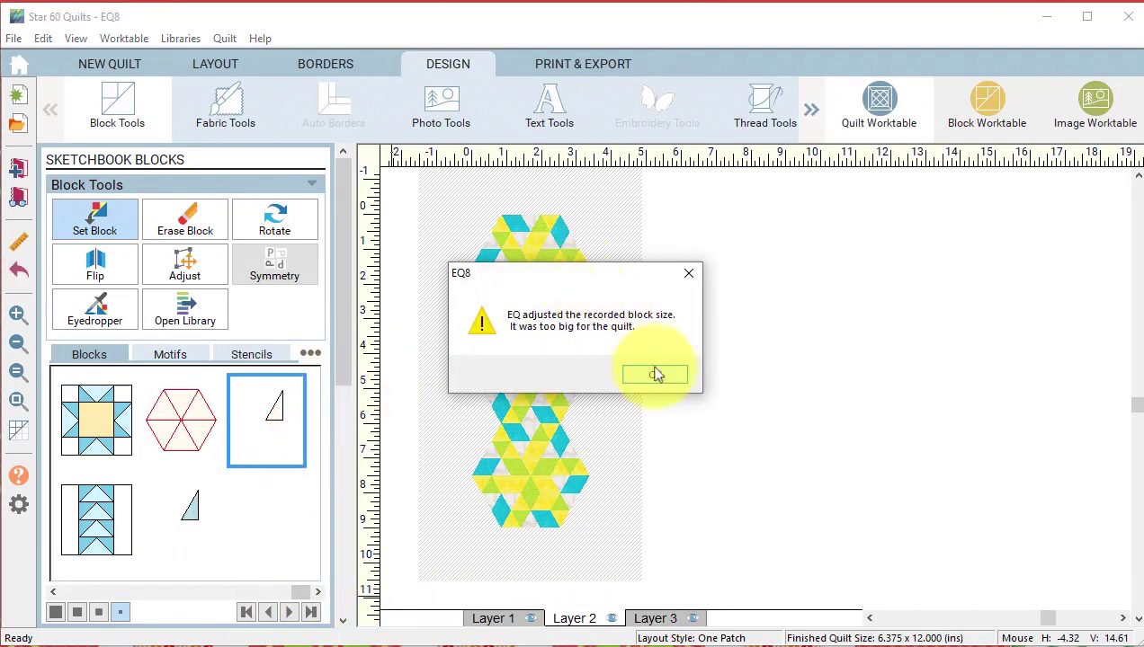
Show the patch outlines and move the triangle block into the right-hand notch between the first and second hexagons
click(16, 433)
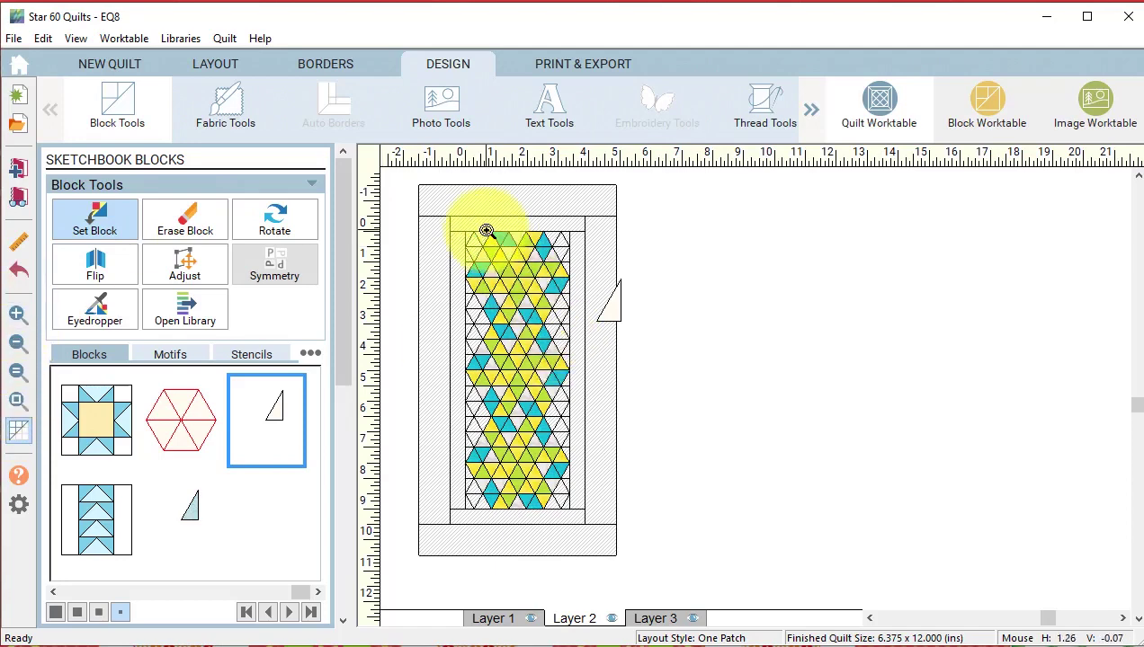
drag(490, 234, 715, 404)
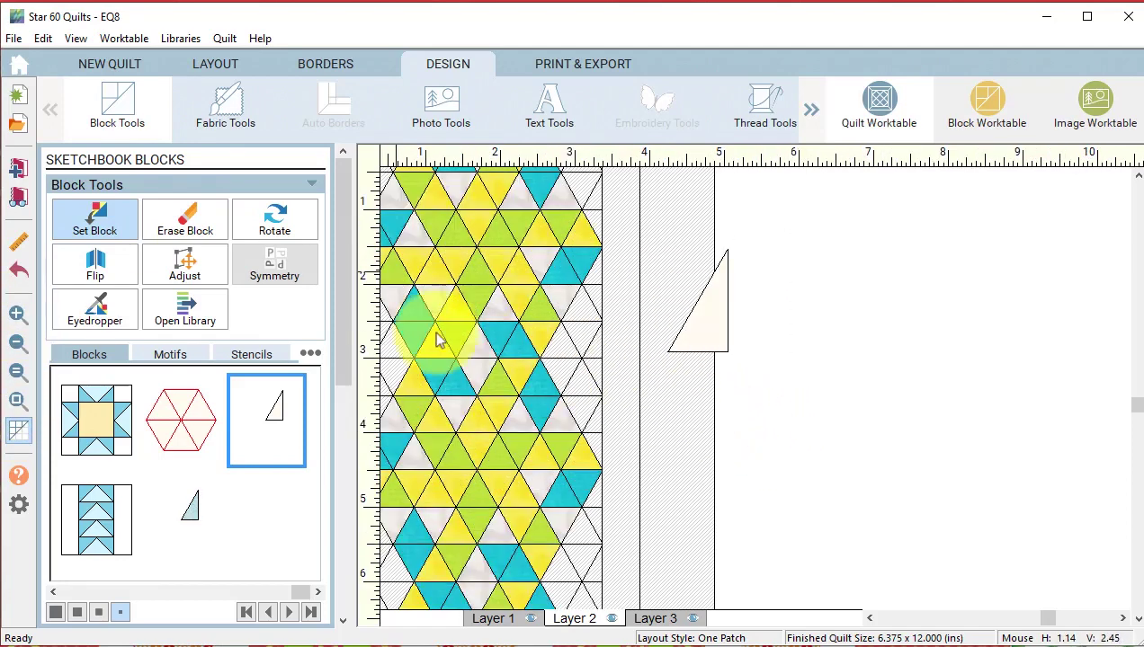
click(172, 257)
click(700, 345)
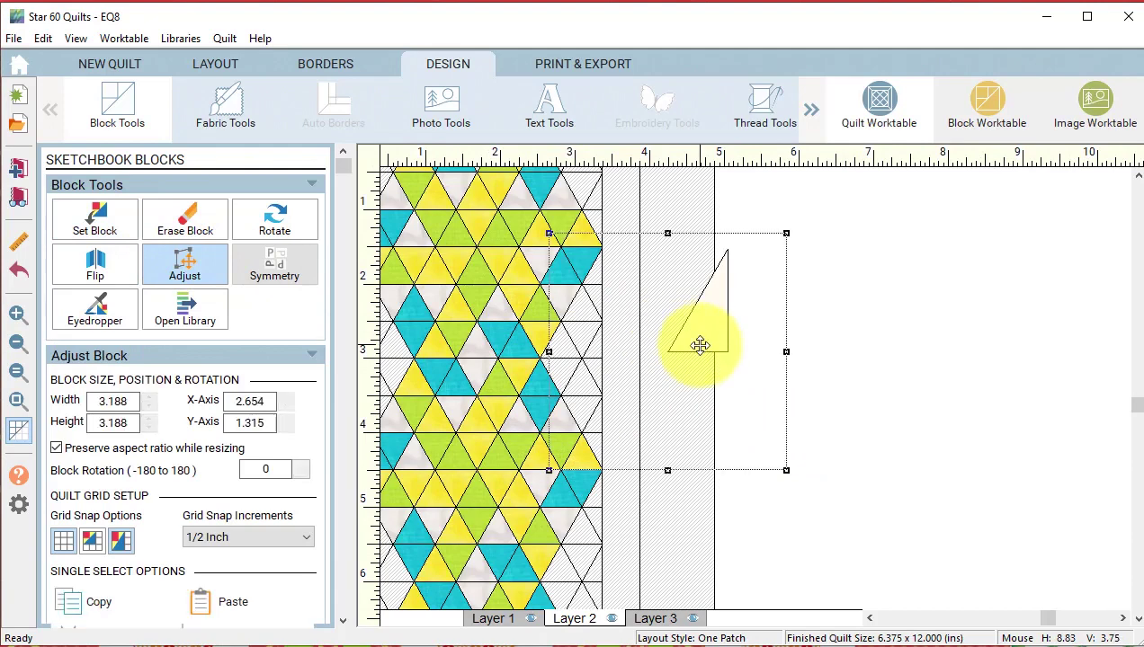
drag(703, 324, 588, 328)
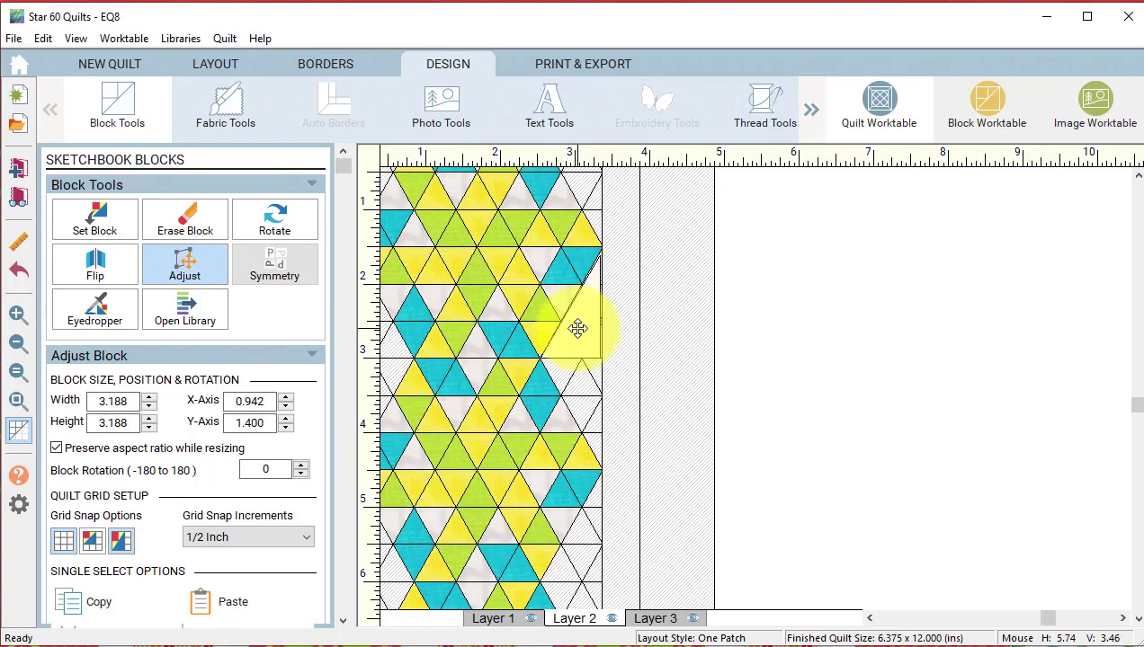
drag(577, 329, 580, 331)
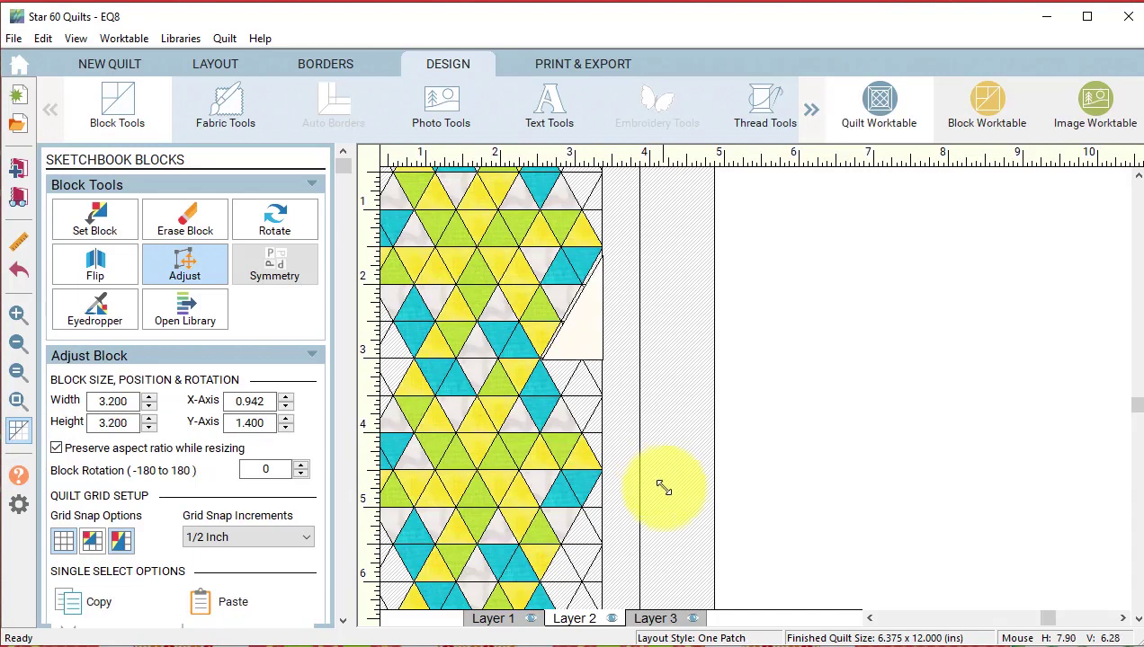
Enlarge the triangle block to 5.500 inches and align its slanted edge with the first hexagon, at X -0.238 and Y 0.263
drag(663, 487, 812, 584)
drag(702, 400, 625, 346)
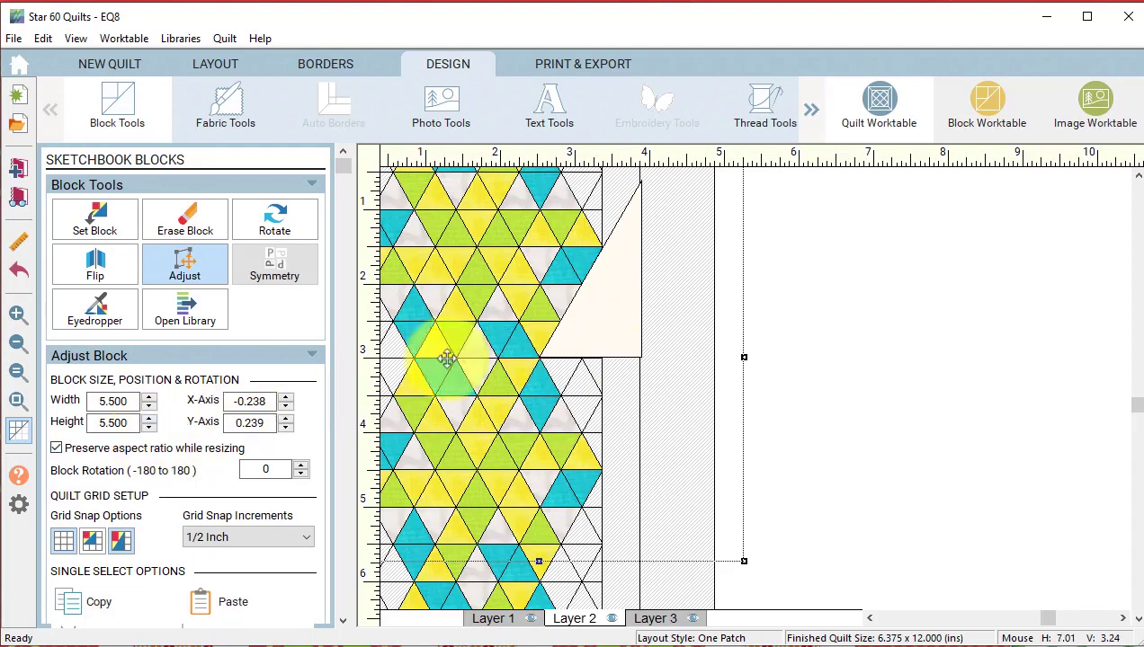
click(592, 321)
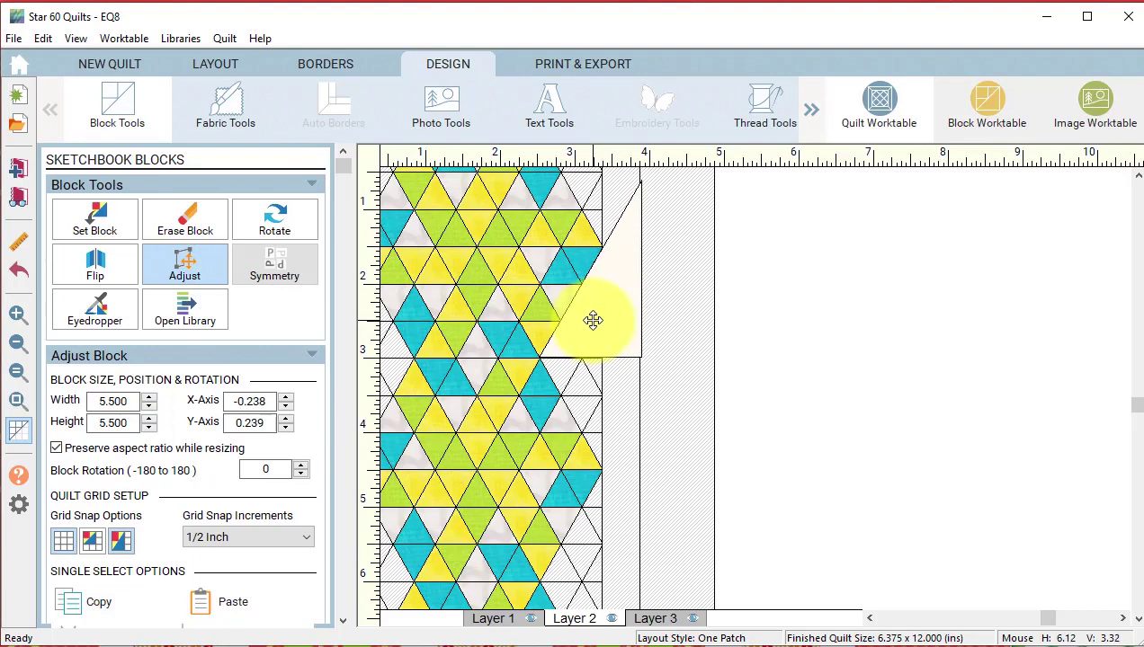
key(Down)
drag(1138, 405, 1138, 332)
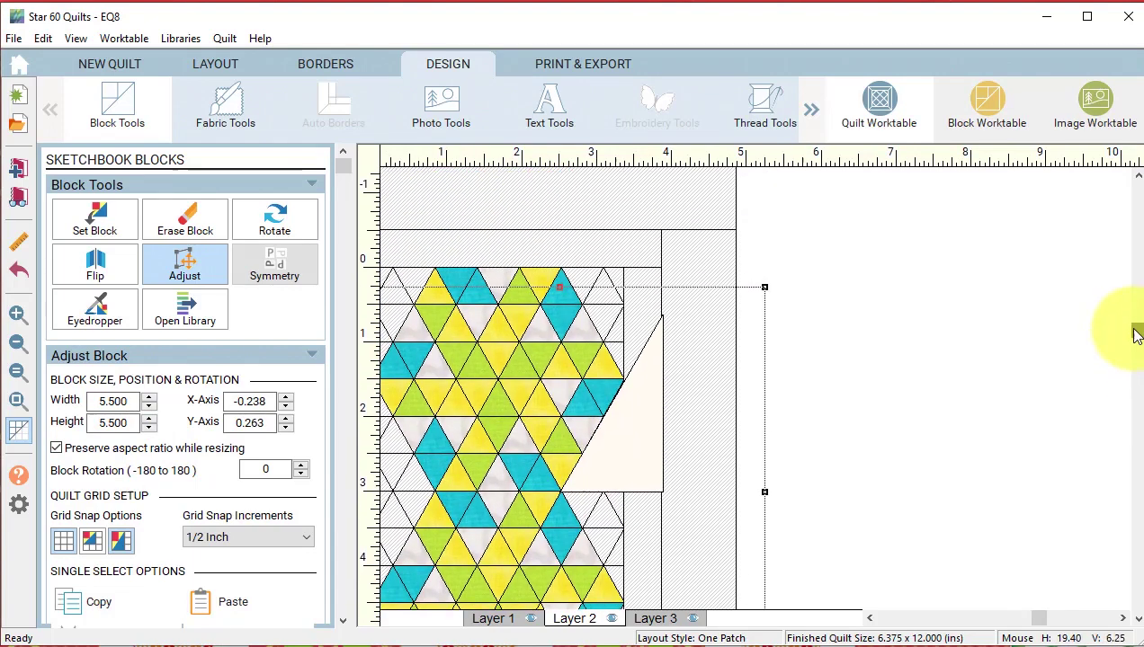
Duplicate the triangle block beside the first hexagon and flip the copy horizontally
click(72, 601)
click(221, 602)
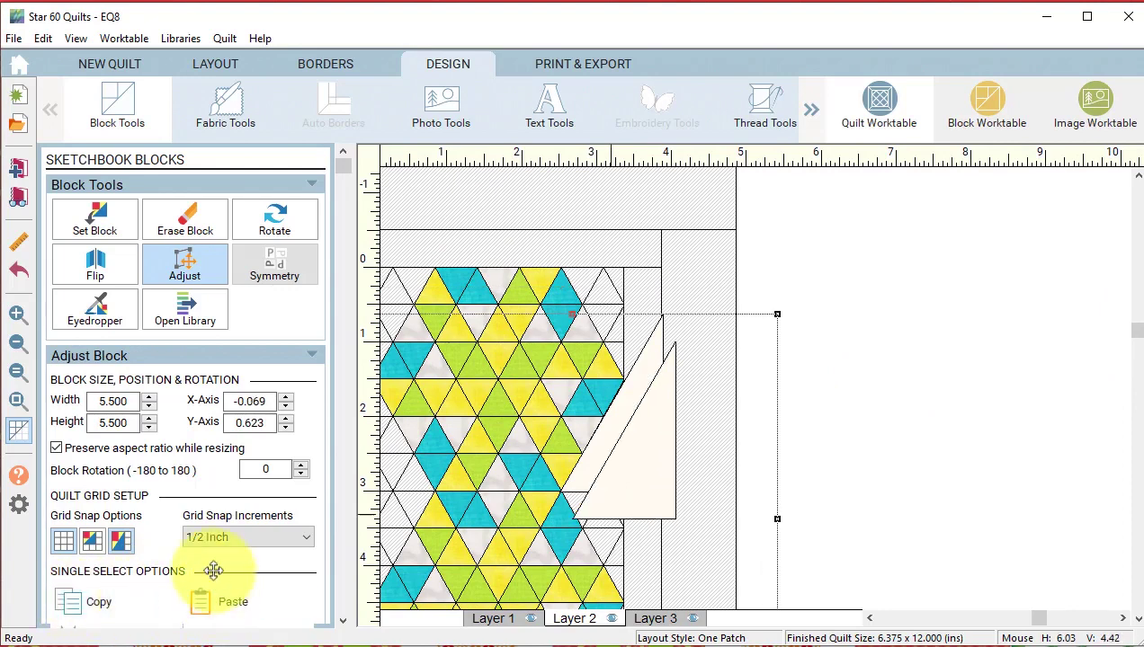
click(97, 266)
click(651, 502)
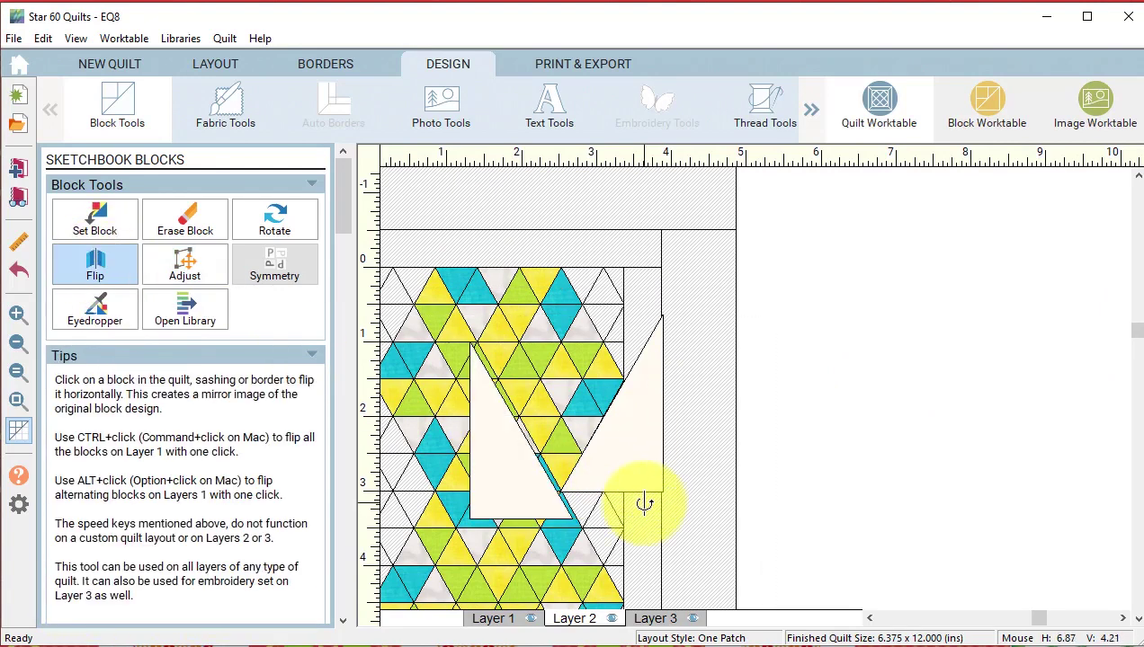
Rotate the flipped copy two quarter turns and fit it against the first hexagon's upper-right edge, at X -0.237 and Y -2.767
click(270, 223)
click(485, 454)
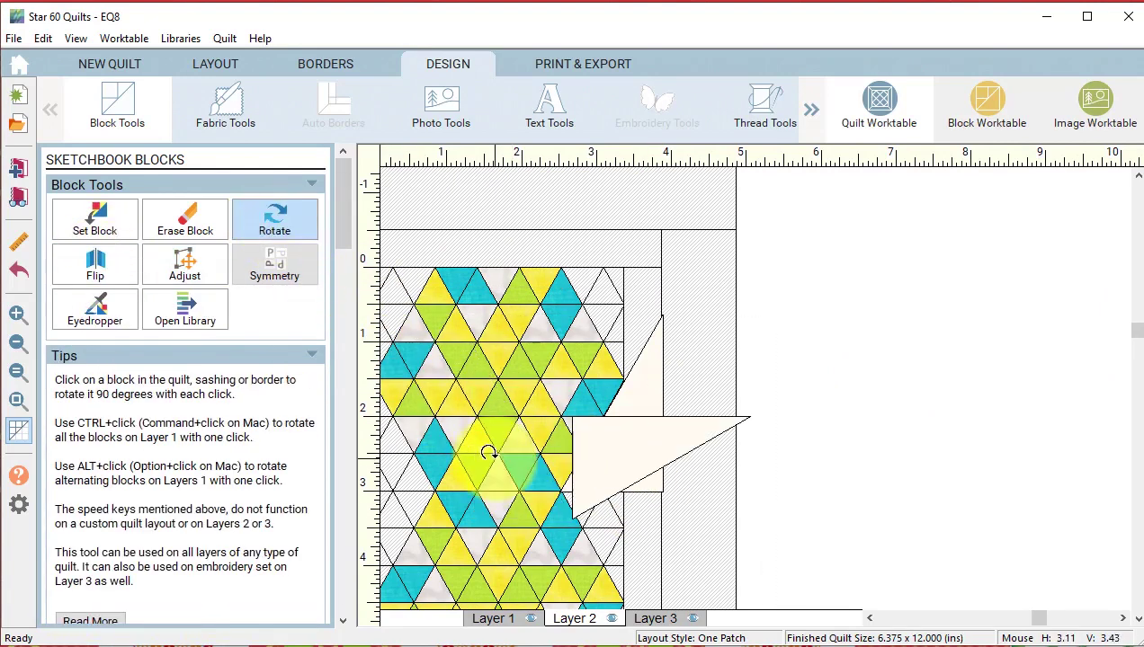
click(604, 446)
click(185, 266)
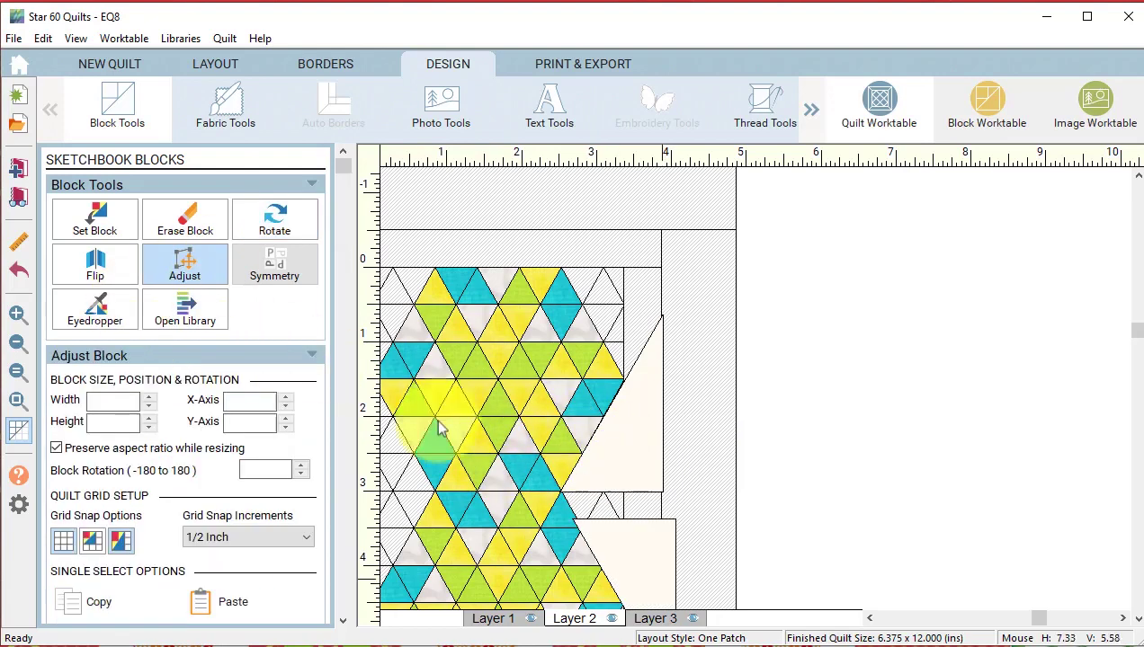
drag(648, 568, 636, 323)
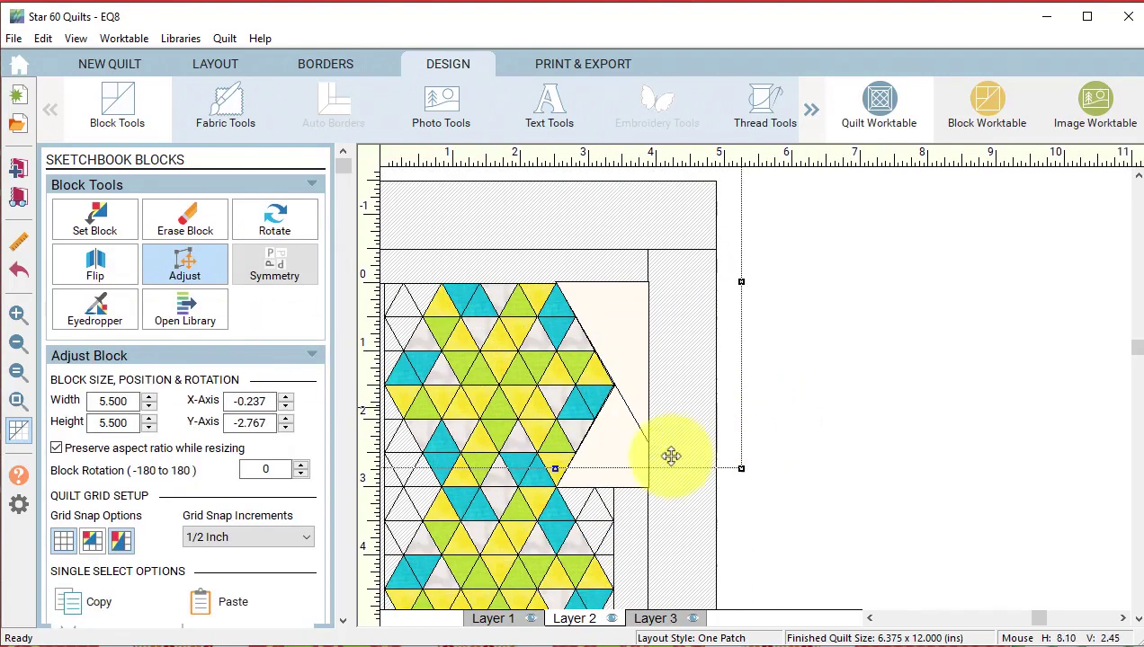
Select both right-side triangle blocks together, duplicate them, and move the copied pair against the right side of the second hexagon
click(604, 478)
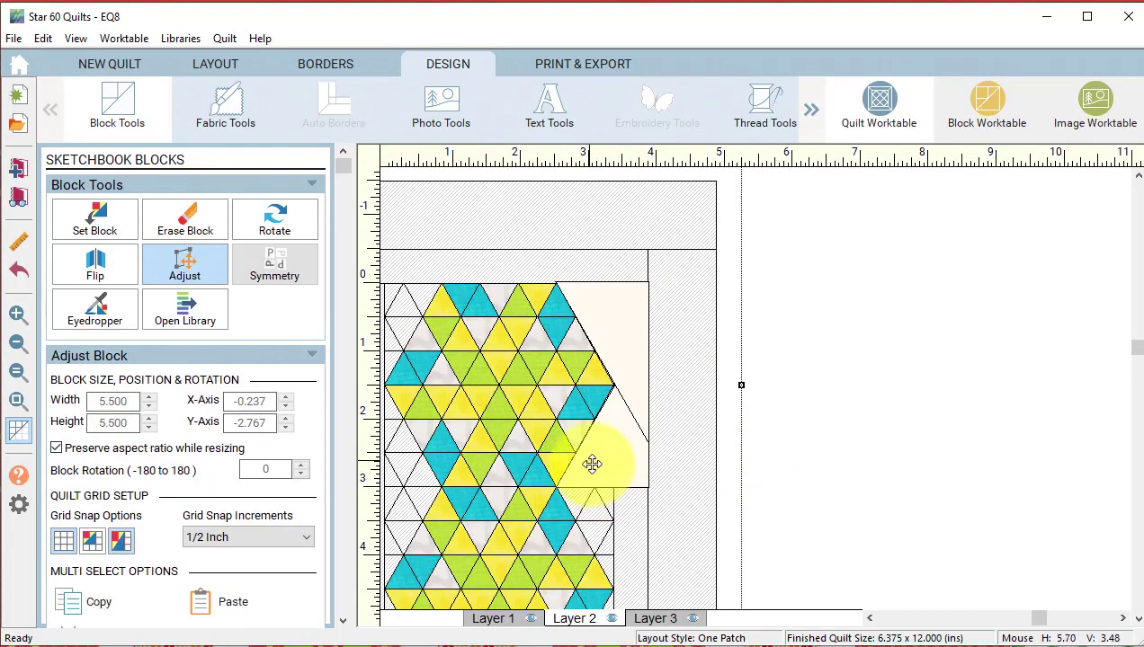
click(90, 603)
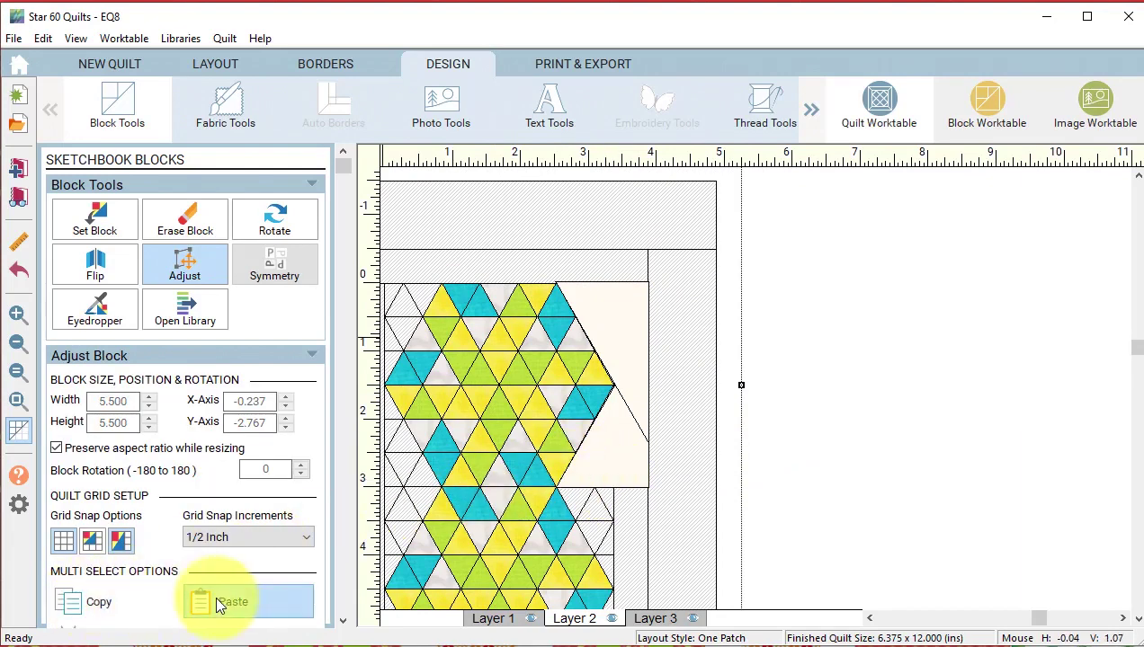
click(199, 603)
drag(432, 495, 626, 577)
scroll(777, 556, down, 7)
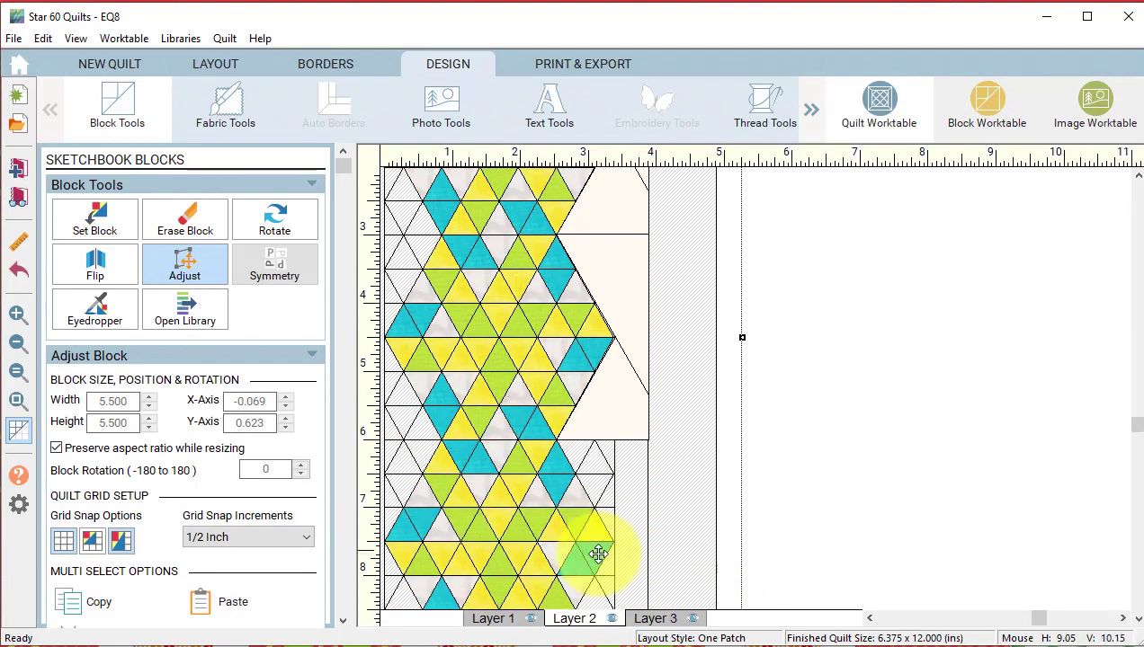
Duplicate the triangle pair again and place it against the right side of the third hexagon
click(133, 604)
click(220, 601)
drag(636, 401, 628, 525)
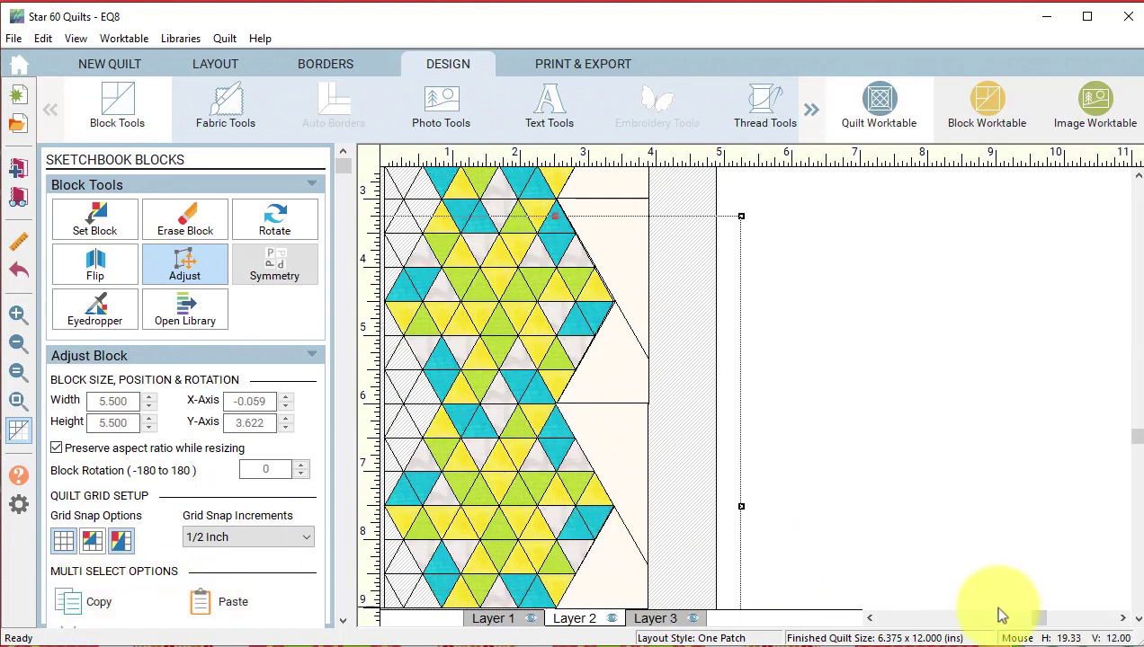
Duplicate the triangle pair once more and move the copies to the empty area left of the quilt
drag(1038, 618, 992, 635)
click(81, 606)
click(269, 601)
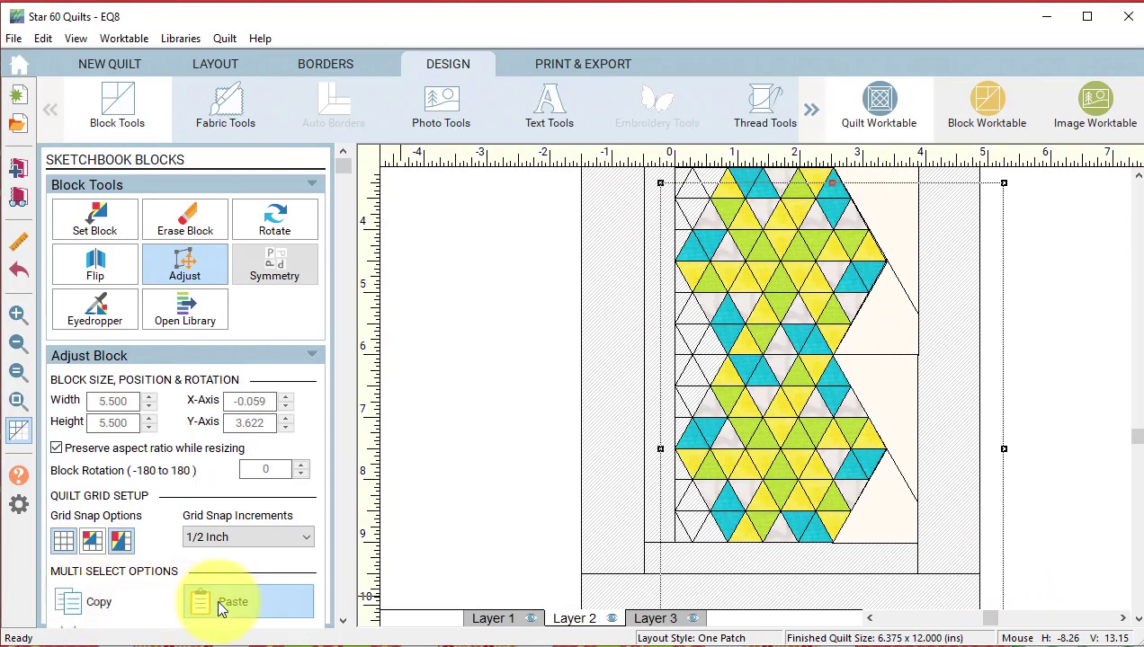
drag(924, 498, 515, 442)
Turn the copied upper triangle by 180 degrees and fit it against the third hexagon's lower-left edge
click(274, 219)
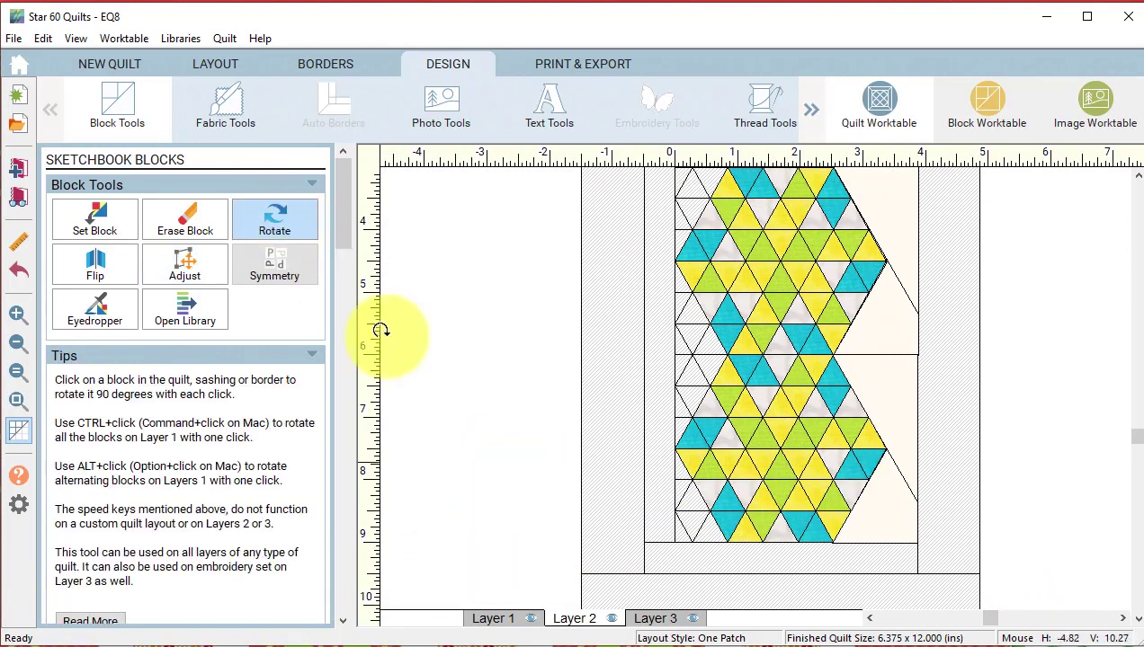
click(477, 447)
click(494, 456)
click(507, 435)
key(ctrl+z)
click(184, 264)
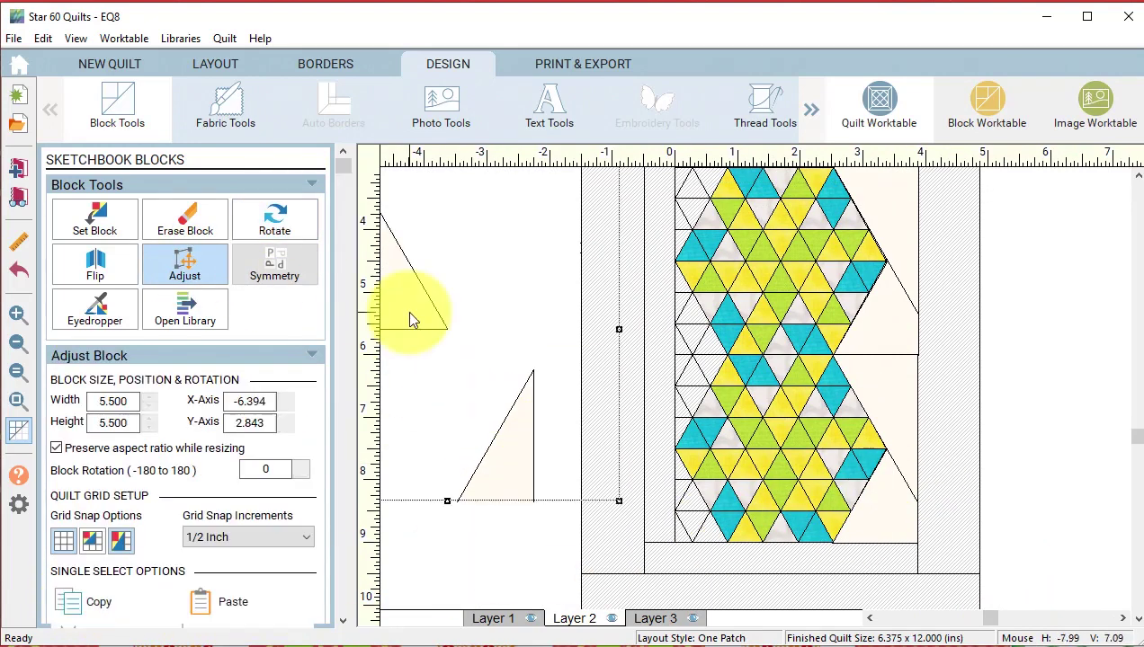
drag(408, 319, 691, 520)
Turn the remaining spare triangle by 180 degrees and fit it against the third hexagon's upper-left edge, at X -1.901 and Y 3.207
click(513, 483)
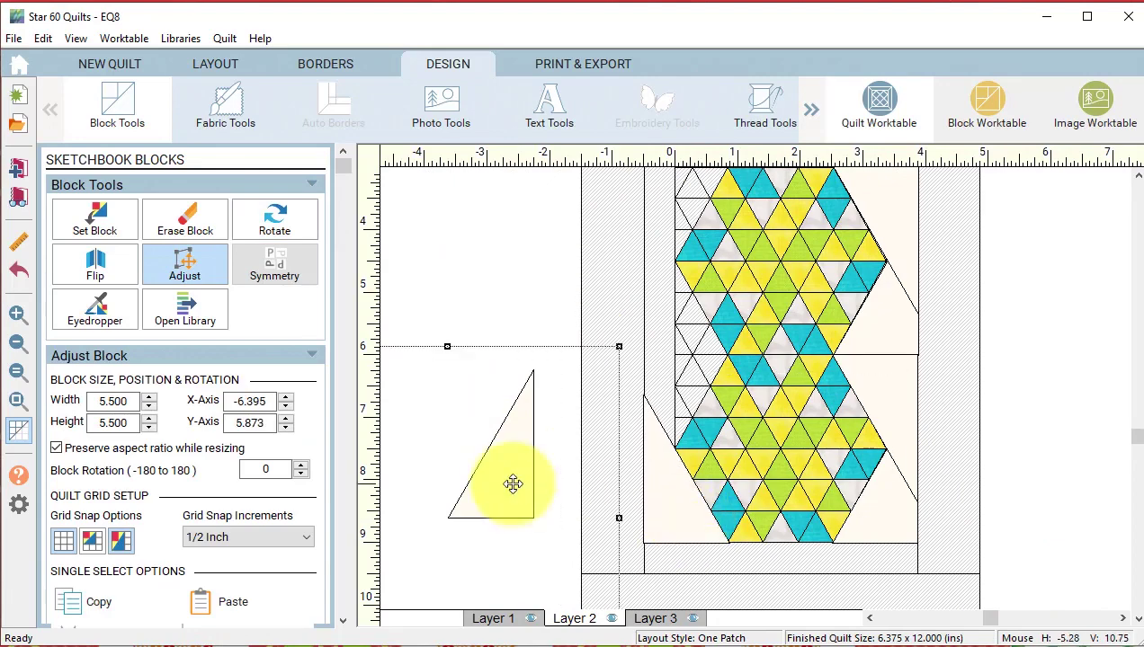
click(274, 218)
click(973, 617)
click(745, 462)
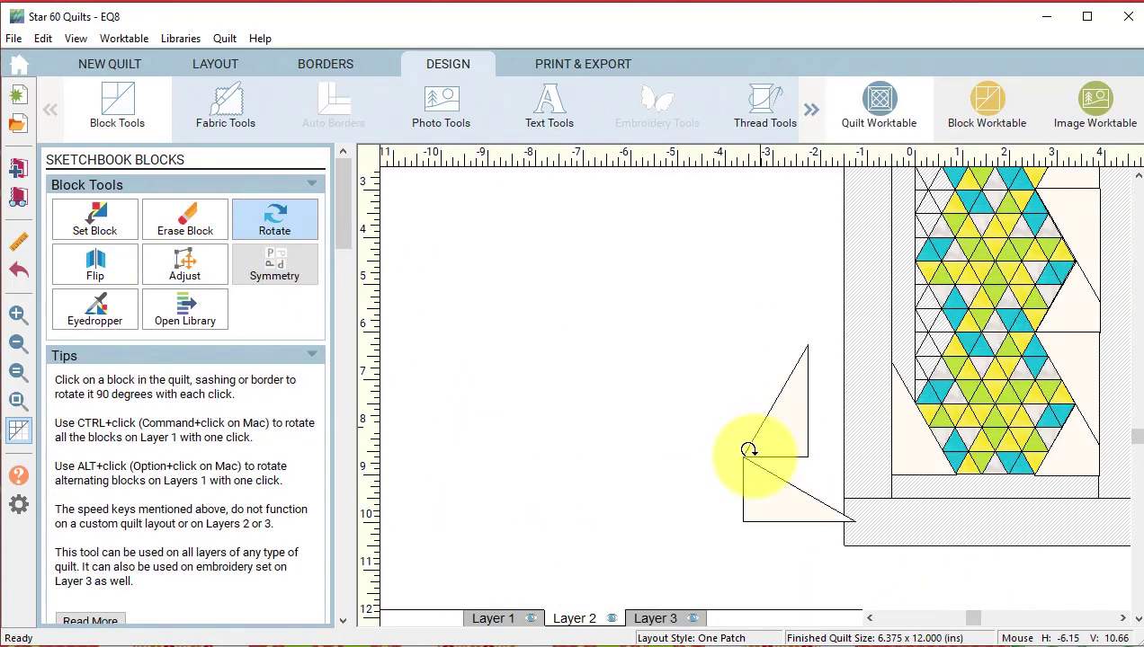
click(566, 390)
click(184, 263)
drag(705, 493, 917, 371)
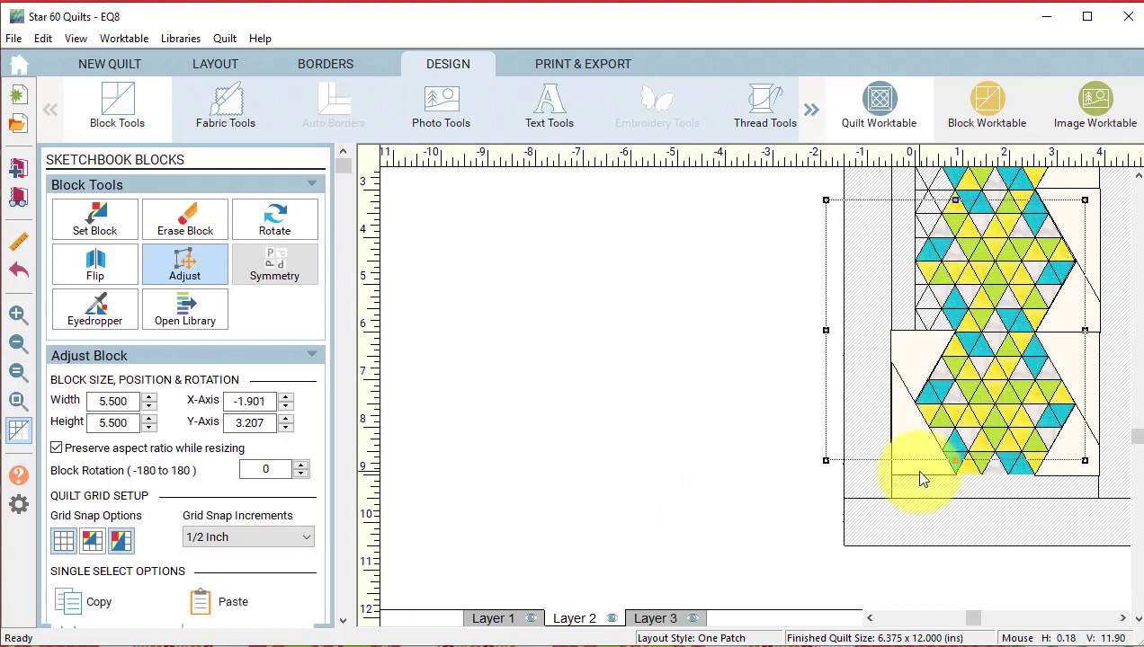
Select both left-side triangle blocks, duplicate them, and move the copied pair against the left side of the second hexagon
shift+click(920, 473)
click(101, 603)
click(232, 601)
drag(914, 443, 903, 291)
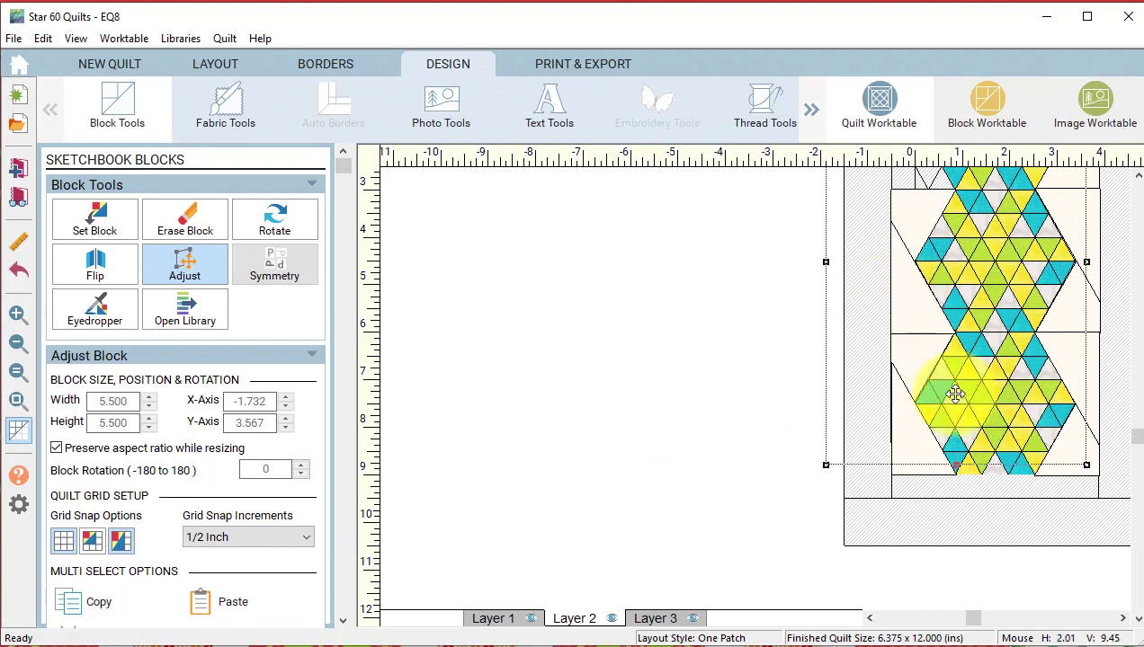
Paste the left-side triangle pair again and place it against the left side of the first hexagon
scroll(952, 395, up, 5)
click(238, 595)
drag(850, 470, 773, 159)
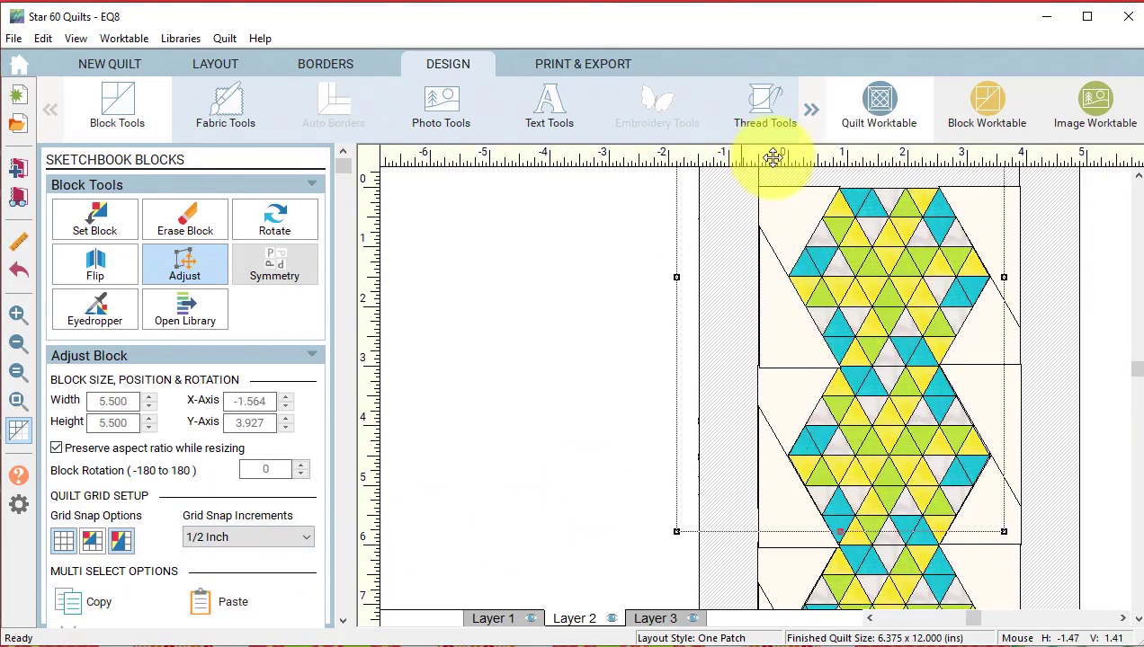
Nudge the left-side triangles flush with the hexagon edges, setting the first hexagon's lower one at X -1.920 and Y 0.306
click(579, 363)
click(791, 348)
key(Left)
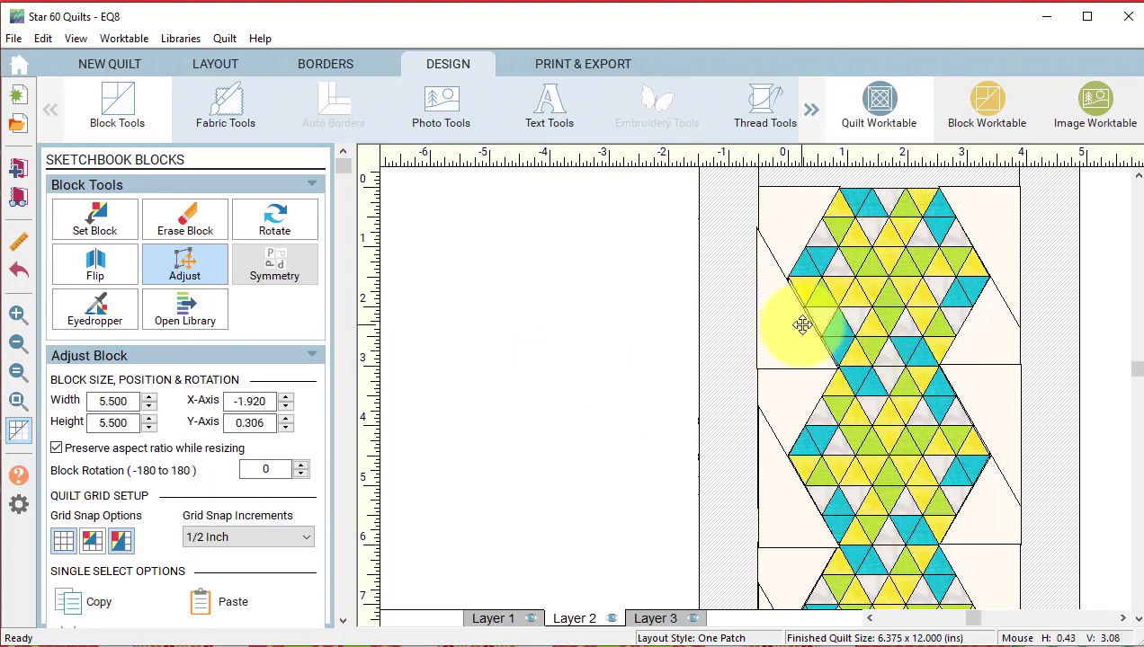
click(555, 485)
scroll(556, 485, down, 3)
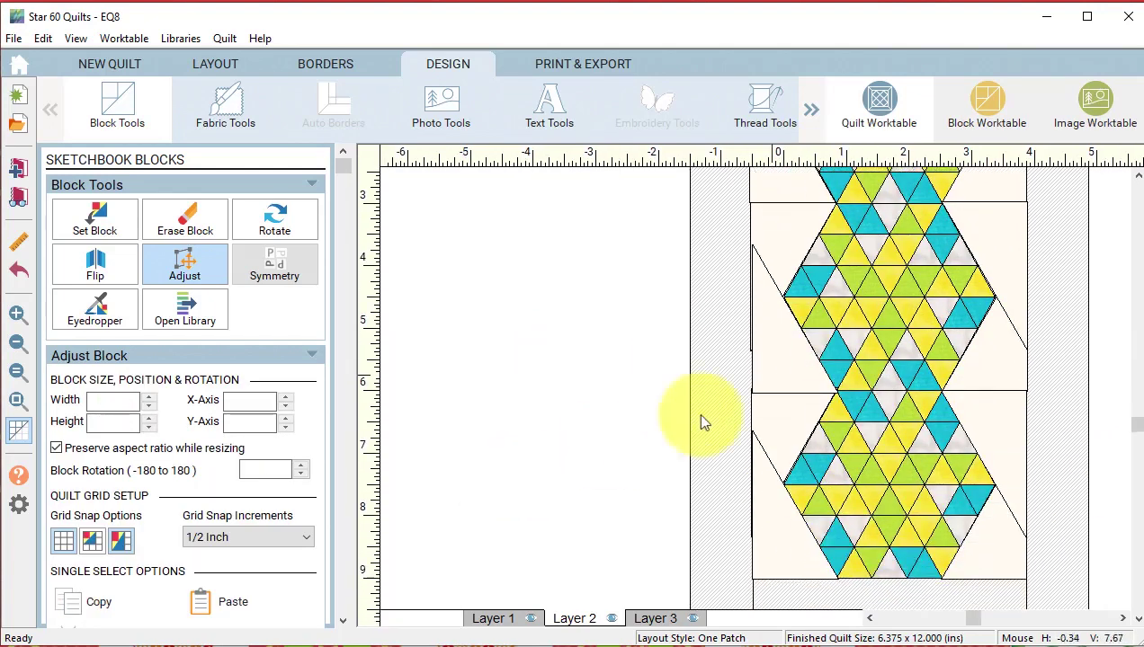
click(783, 378)
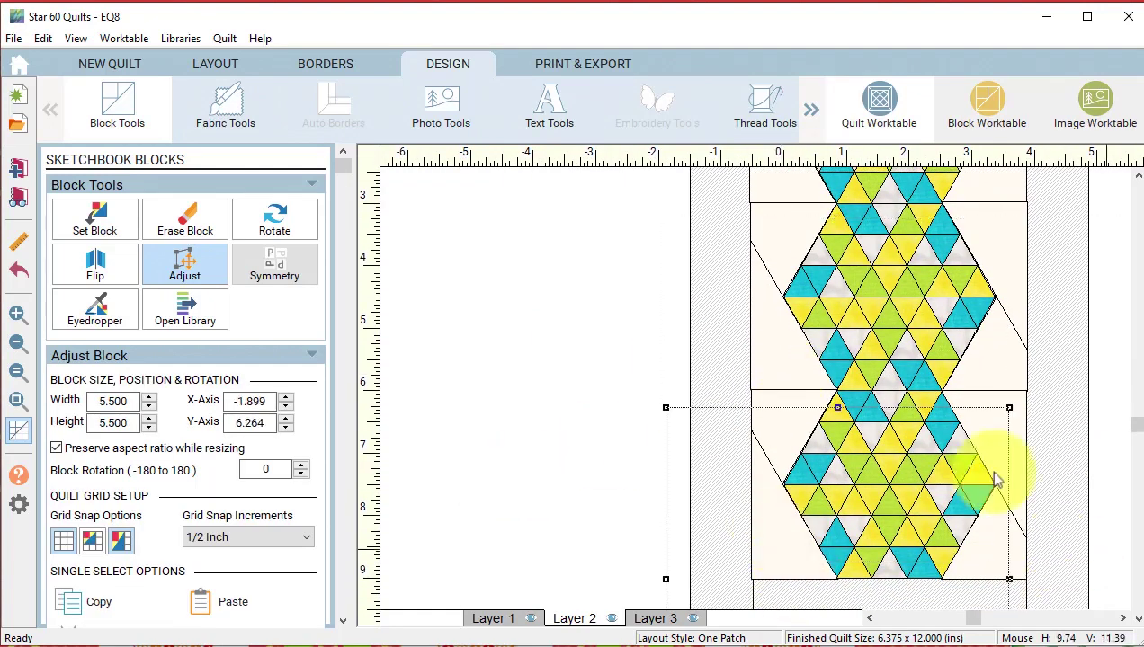
Paint all the side triangle blocks on Layer 2 with the light blue batik fabric
click(226, 103)
click(787, 360)
drag(998, 562, 1011, 269)
scroll(984, 237, up, 5)
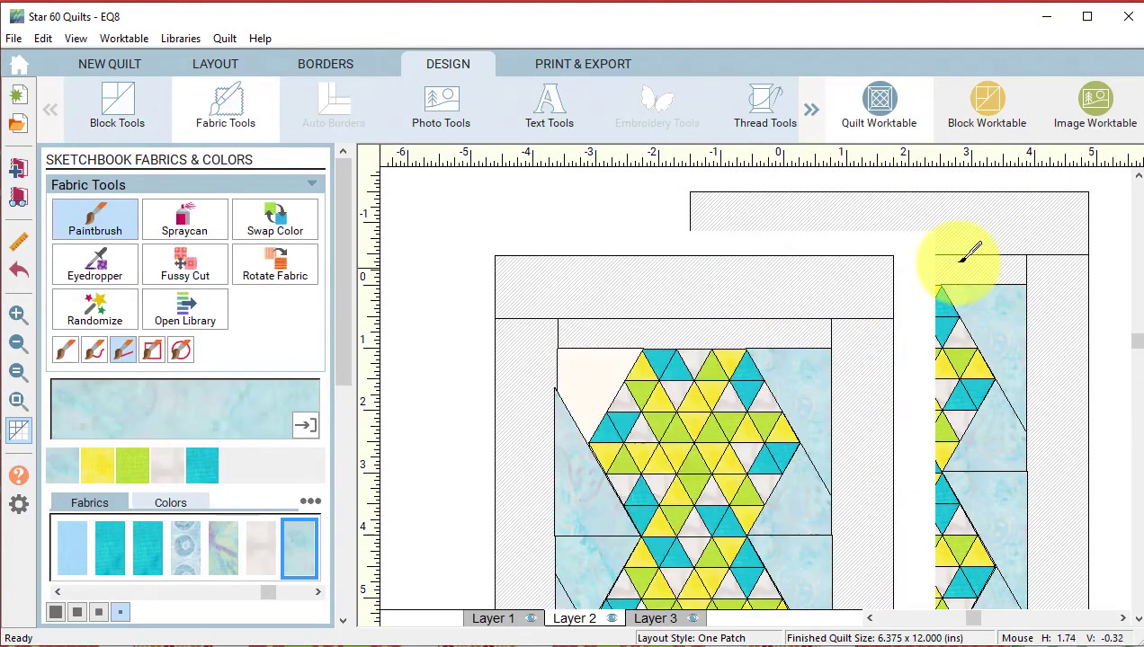
click(504, 618)
click(573, 619)
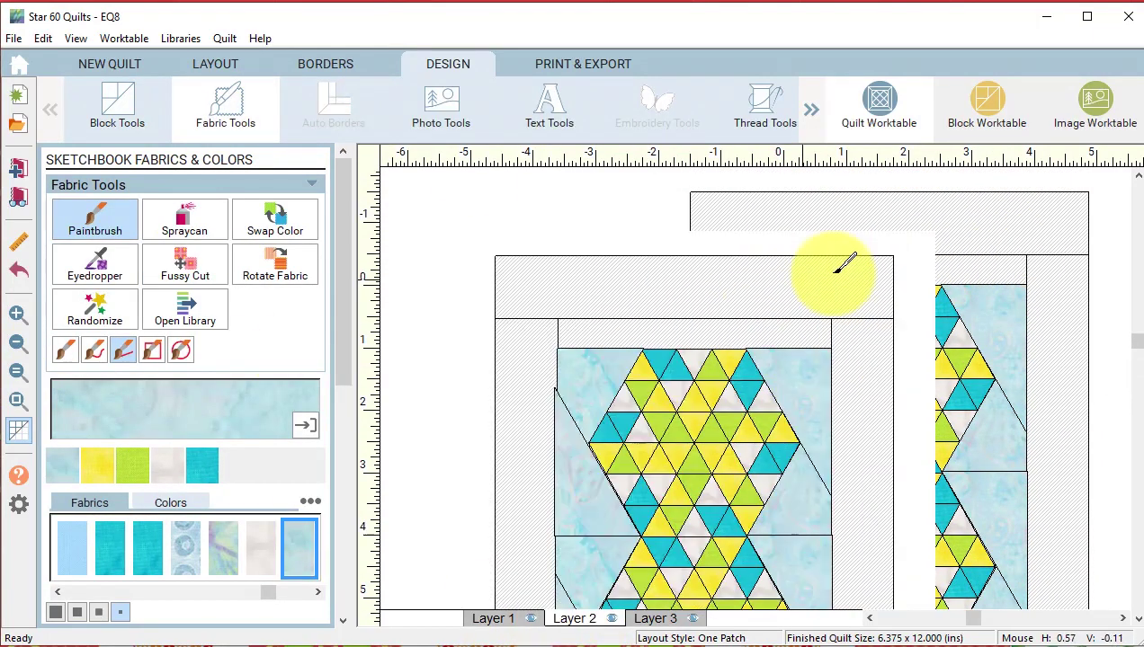
On Layer 1, paint the inner border with the light blue batik and the outer border with the turquoise fabric
click(503, 619)
click(147, 547)
click(1083, 294)
scroll(989, 269, up, 5)
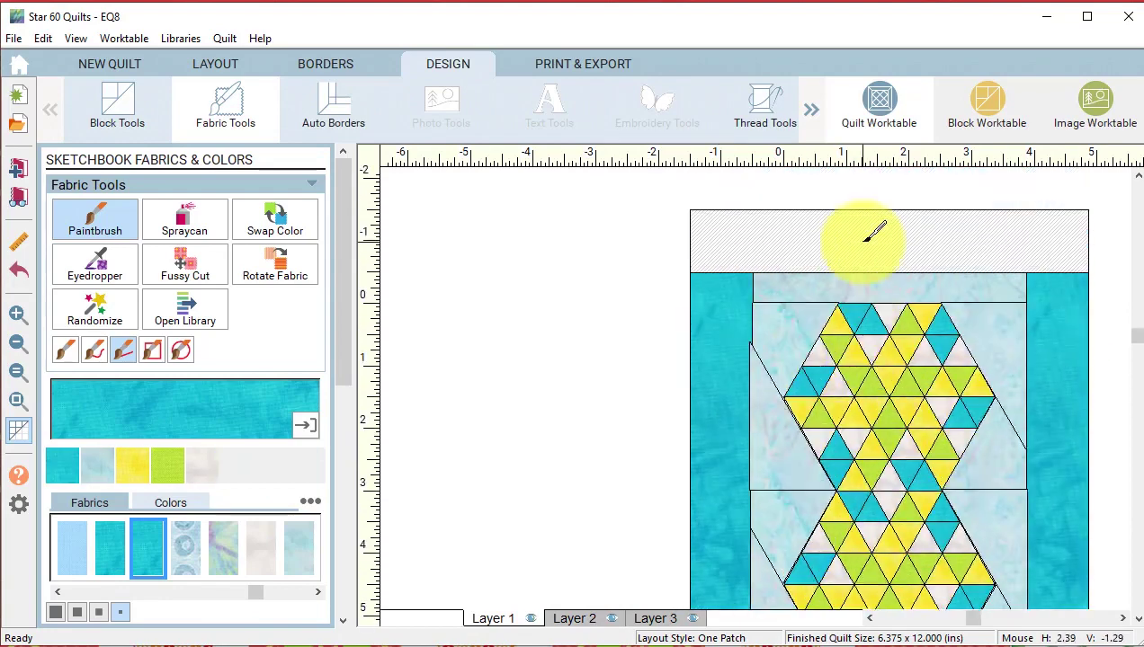
click(873, 234)
Hide the patch outlines and bring the whole quilt into view to review the finished design
click(14, 431)
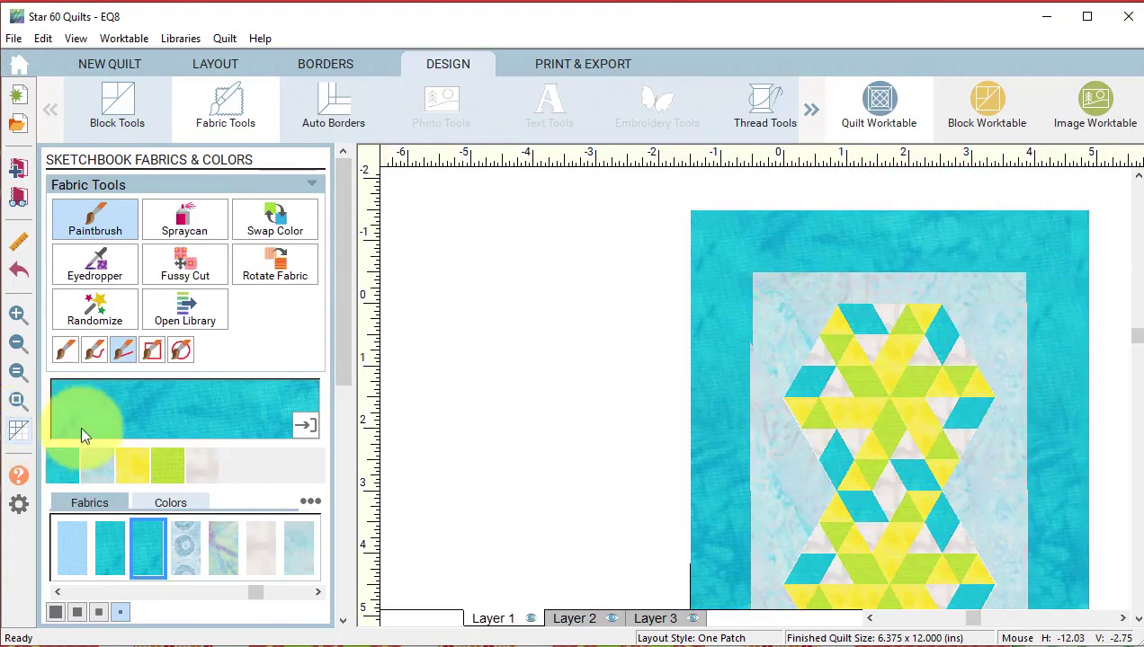
scroll(486, 401, down, 2)
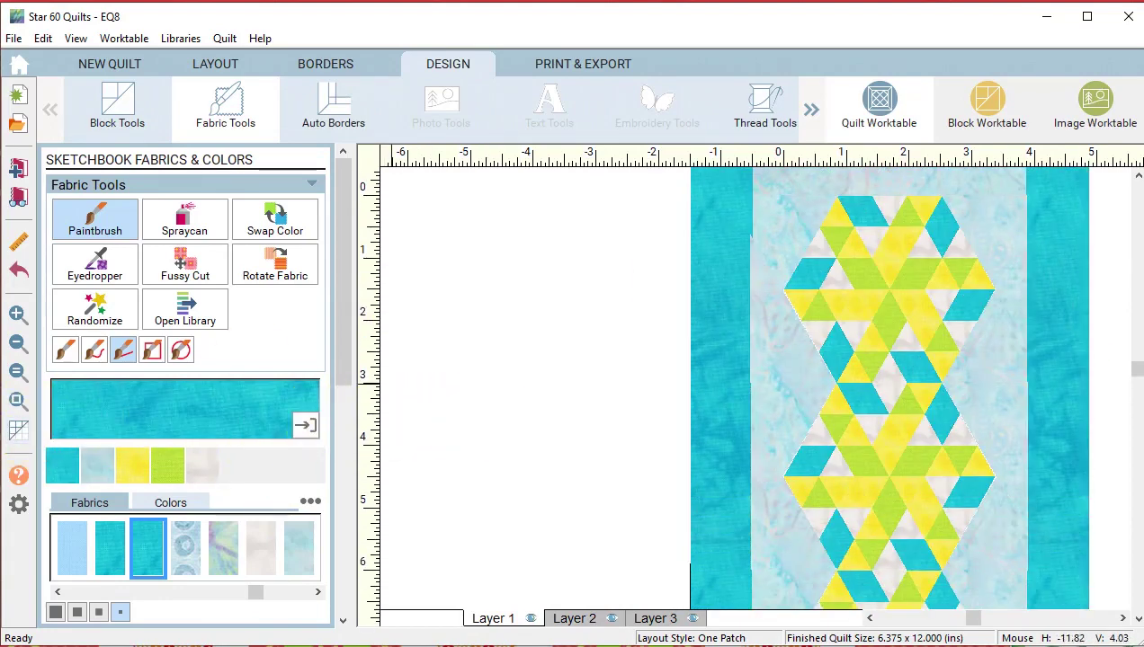
click(15, 400)
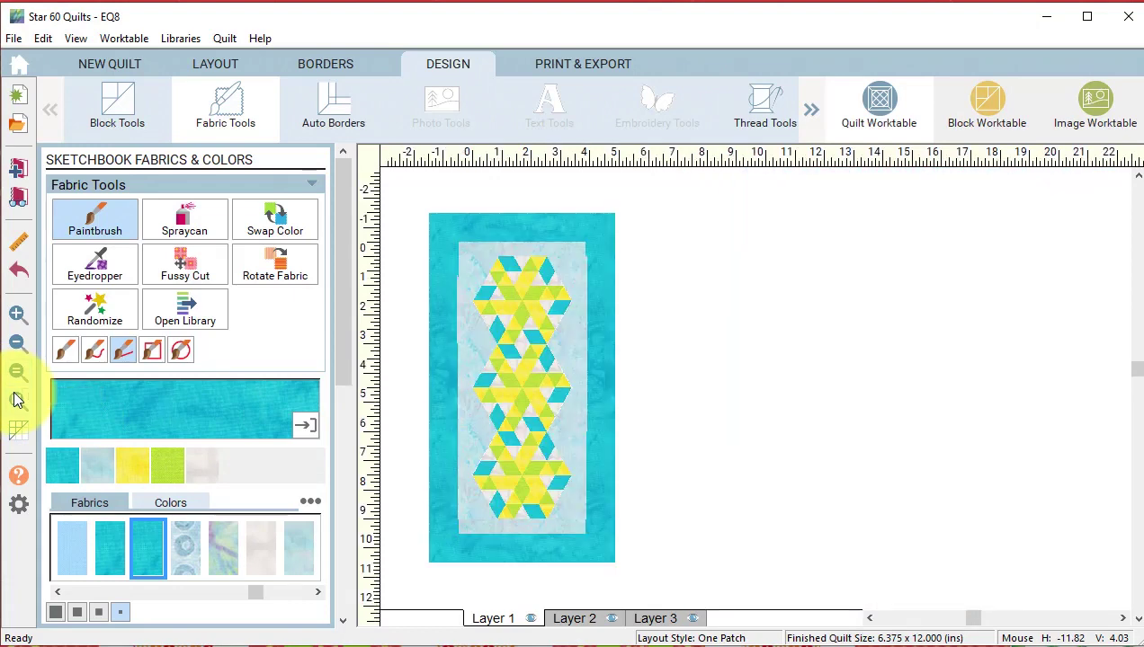